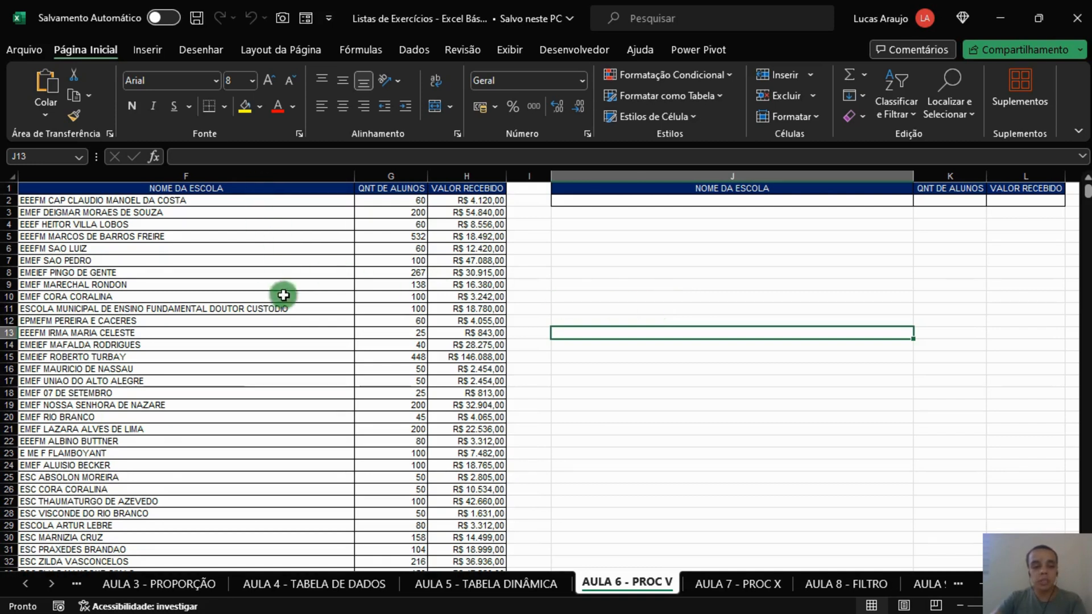
Step: Review the AULA 1 - OPERAÇÕES BÁSICAS exercises and the sales tables, column chart and map on AULA 2 - SOMA E CONTAGEM
left_click(28, 585)
left_click(28, 584)
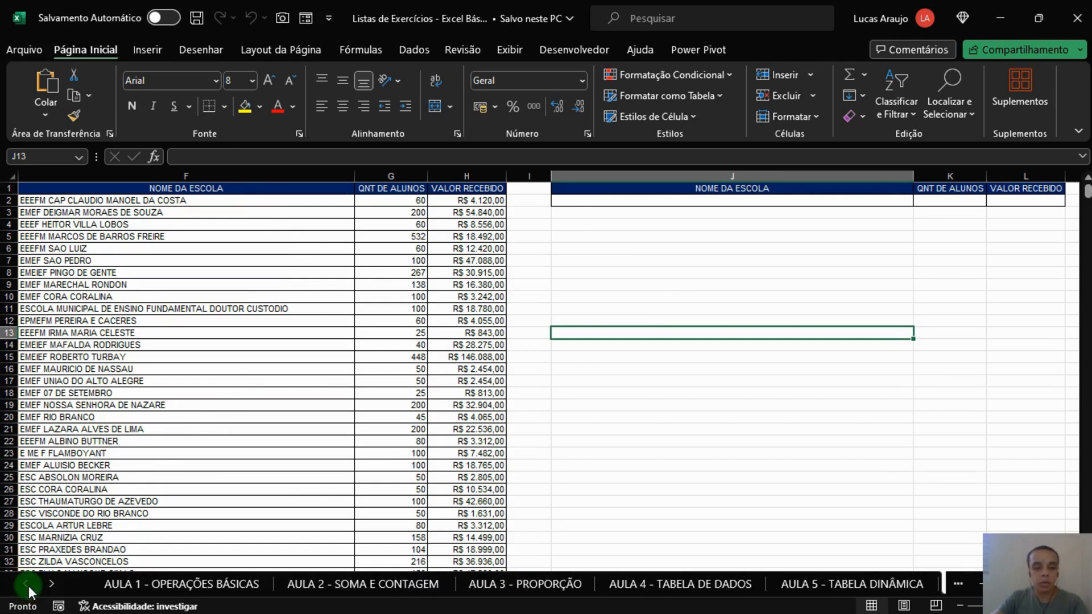
left_click(249, 580)
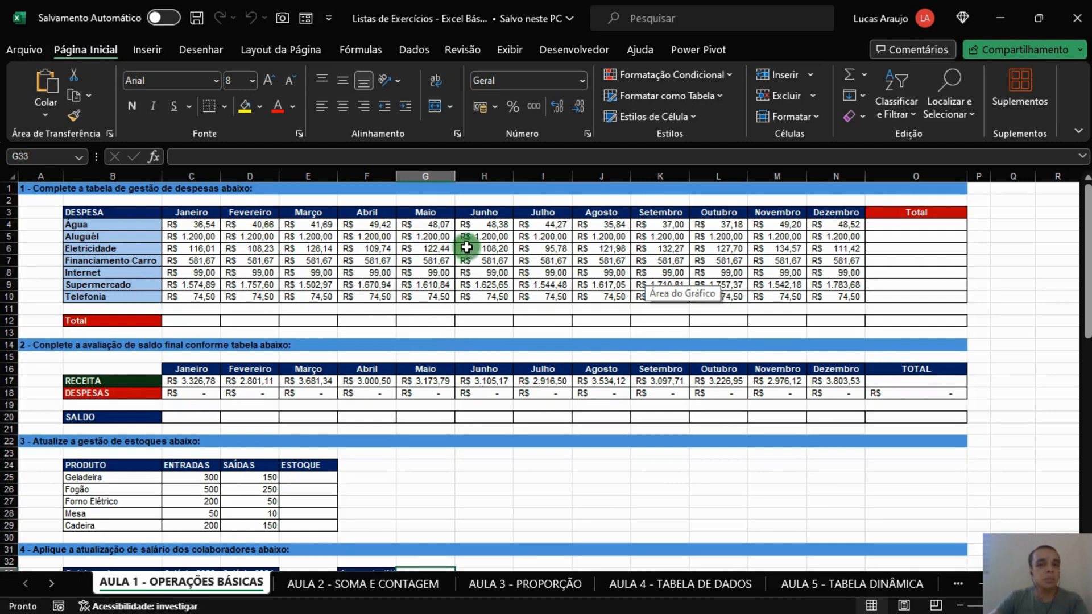
left_click(346, 582)
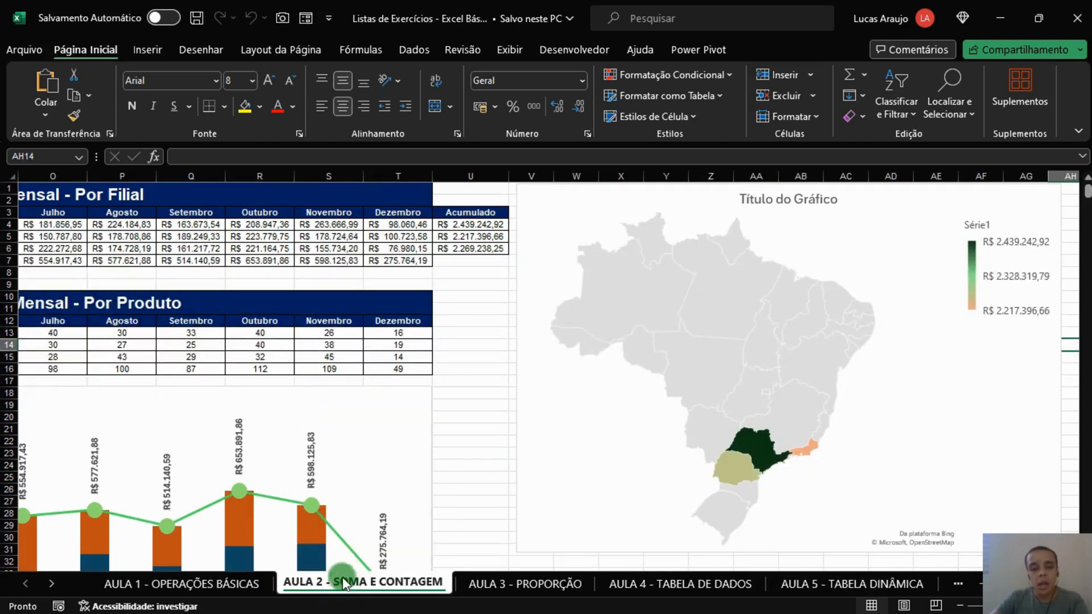
scroll(364, 568, "left", 5)
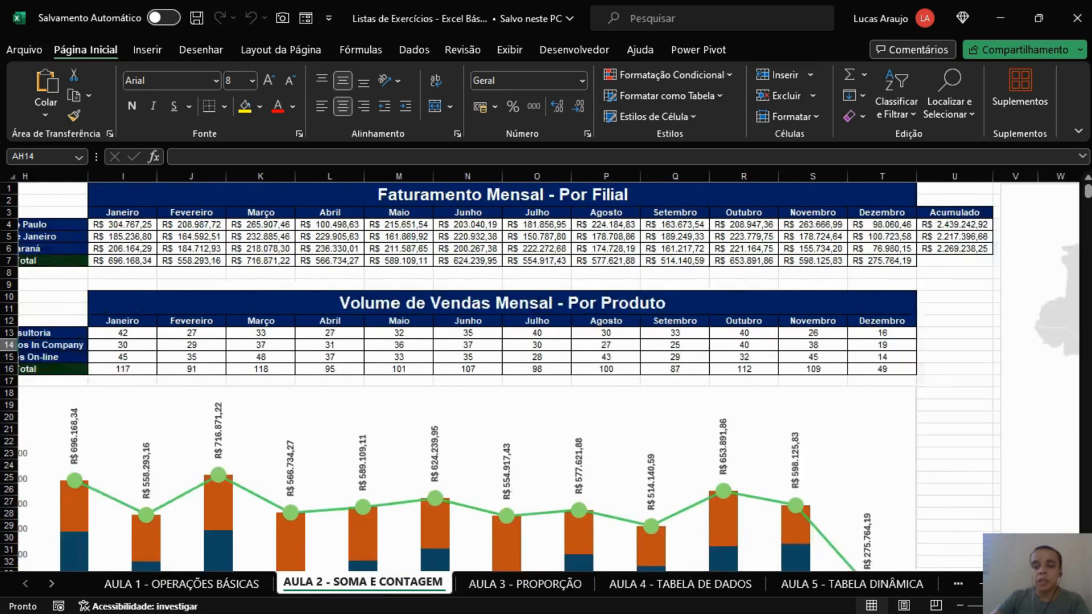
scroll(364, 568, "right", 3)
scroll(364, 568, "left", 2)
scroll(548, 370, "right", 3)
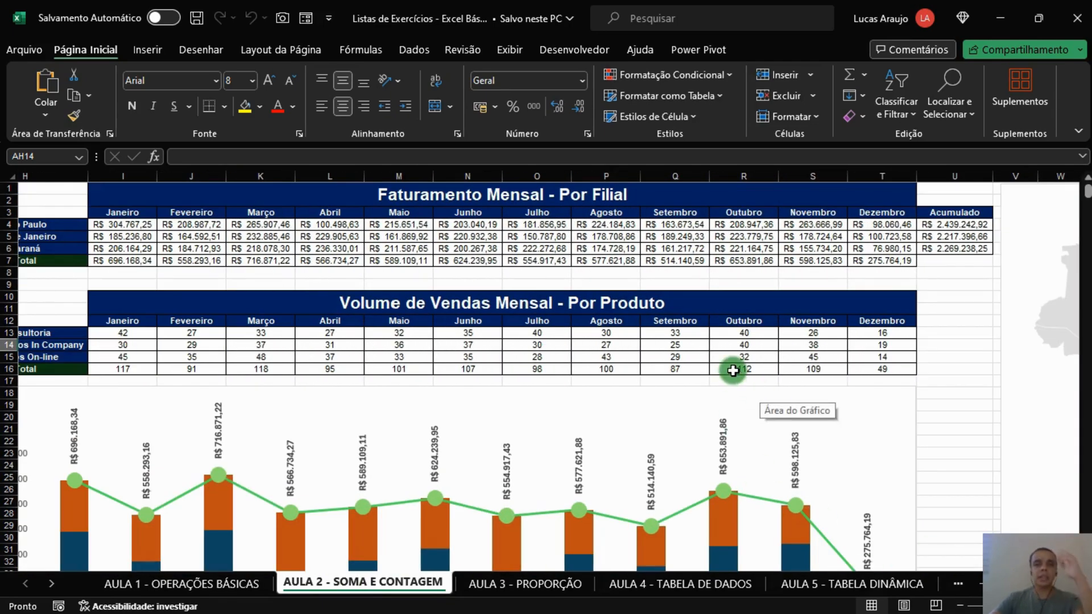
scroll(734, 370, "down", 1)
scroll(734, 369, "down", 2)
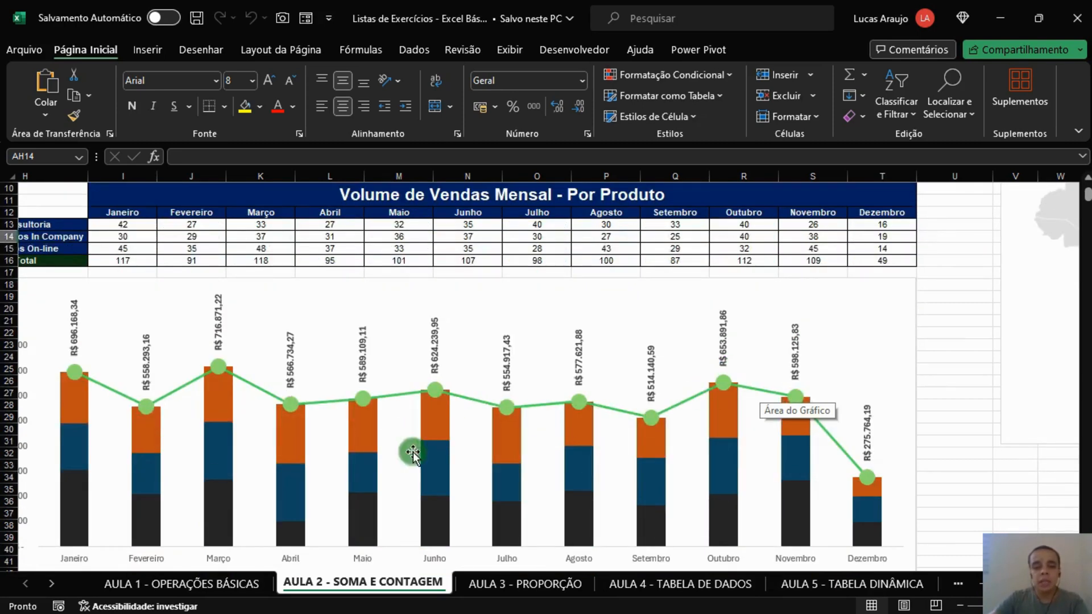
scroll(1042, 536, "up", 1)
scroll(1042, 534, "up", 2)
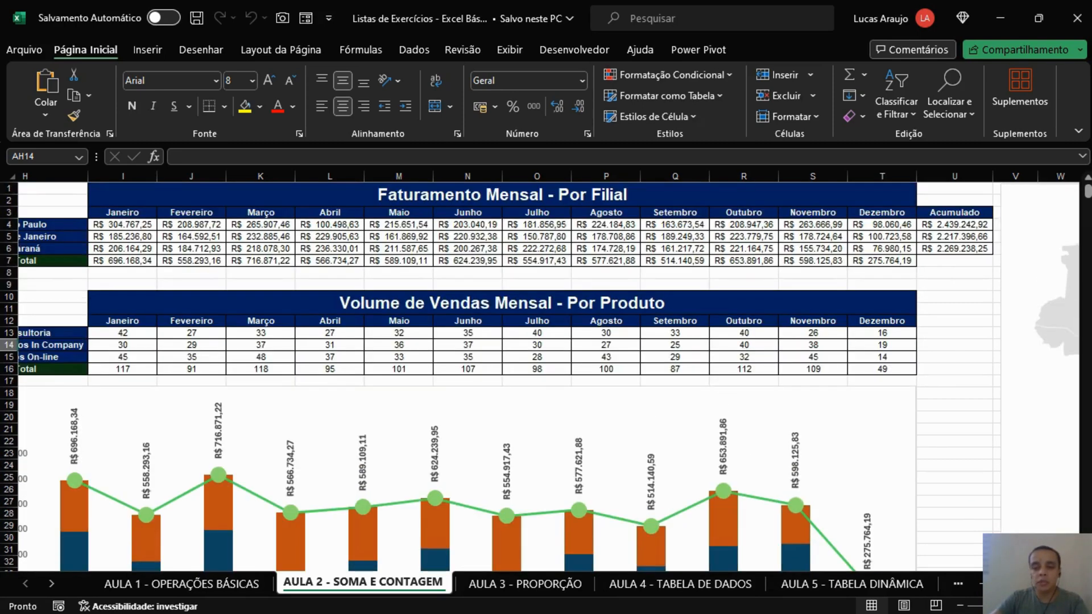
scroll(546, 369, "right", 3)
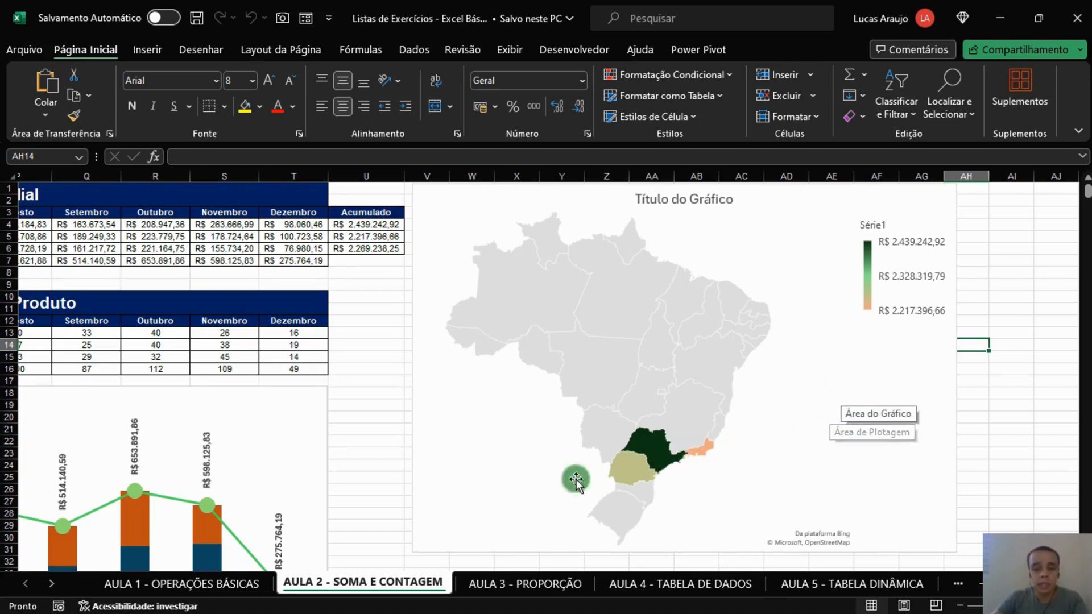
Step: Review the Pareto, digital marketing and pricing exercises on the AULA 3 - PROPORÇÃO sheet
left_click(514, 582)
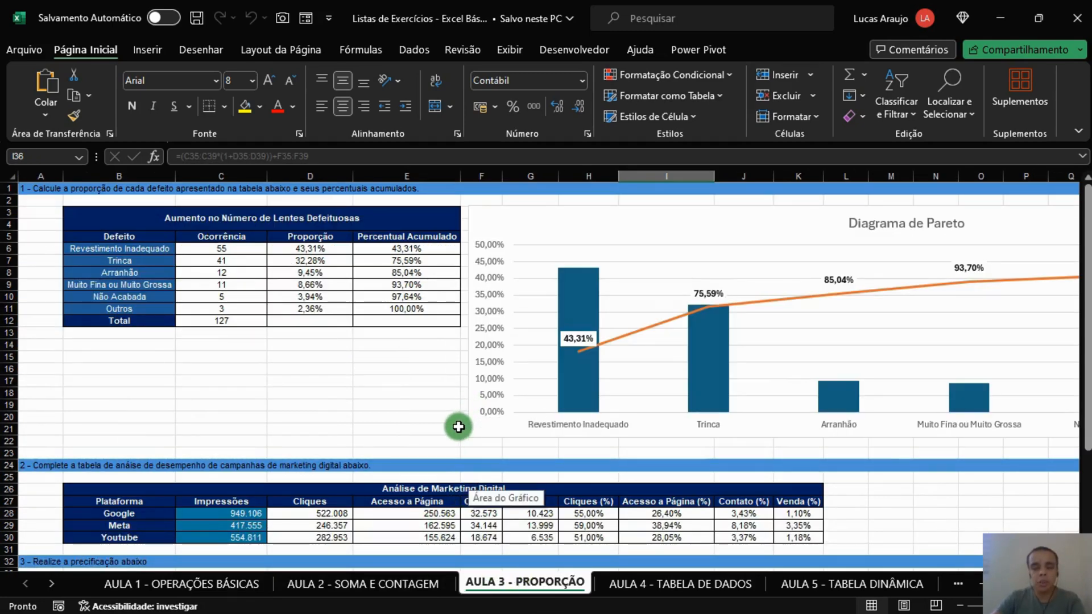
scroll(458, 426, "down", 5)
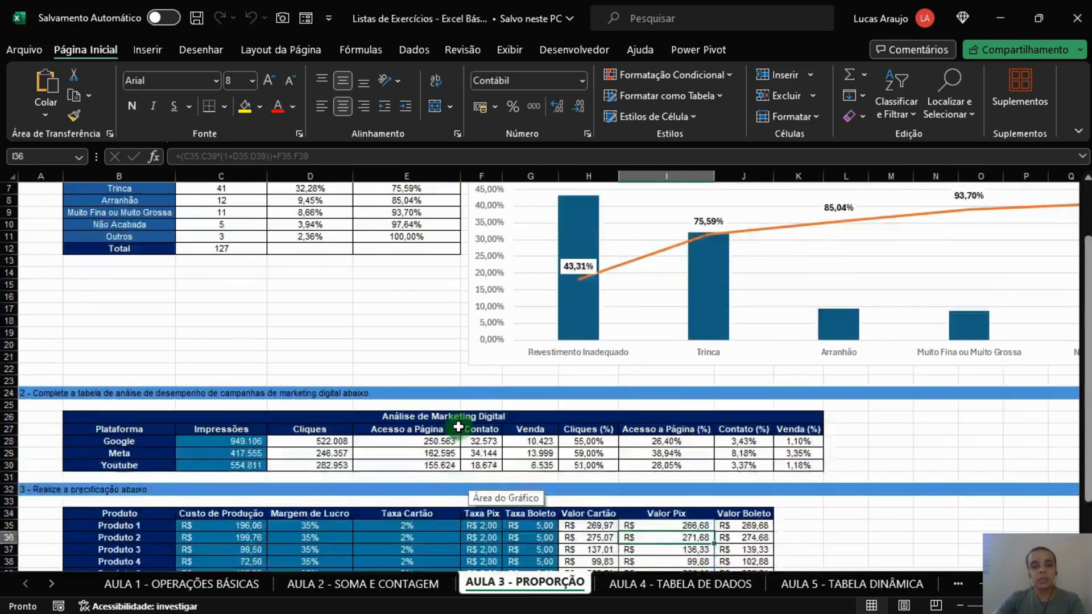
scroll(458, 426, "up", 1)
scroll(458, 426, "up", 4)
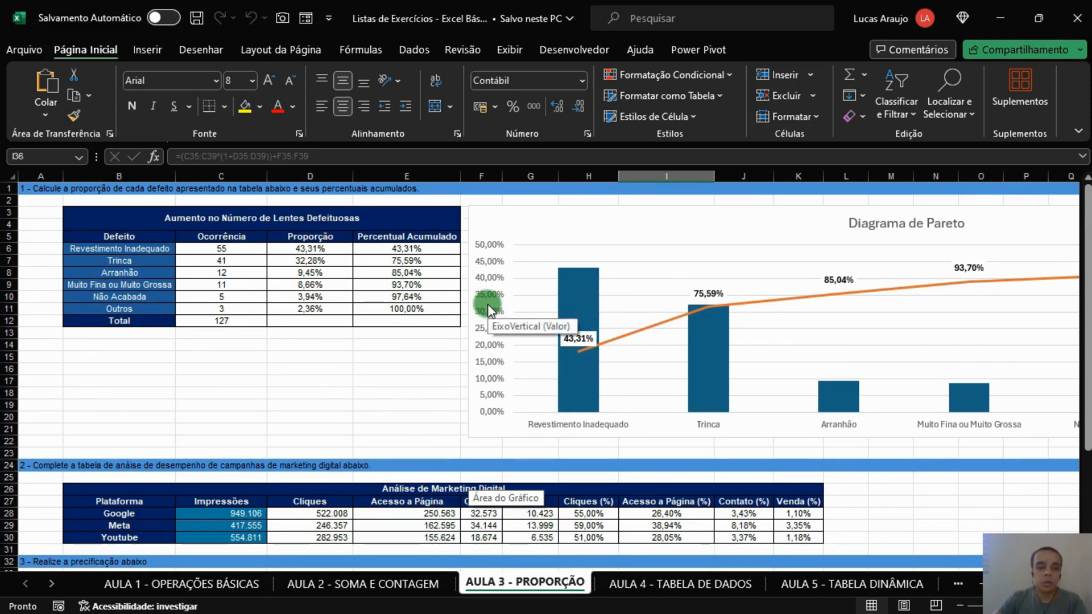
scroll(486, 303, "down", 1)
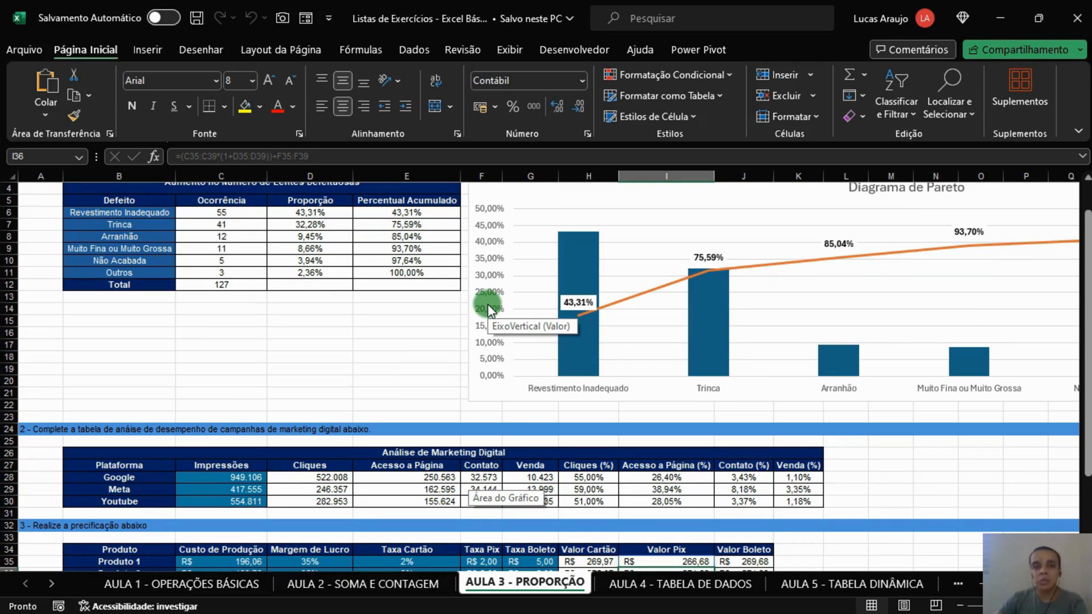
scroll(487, 303, "down", 4)
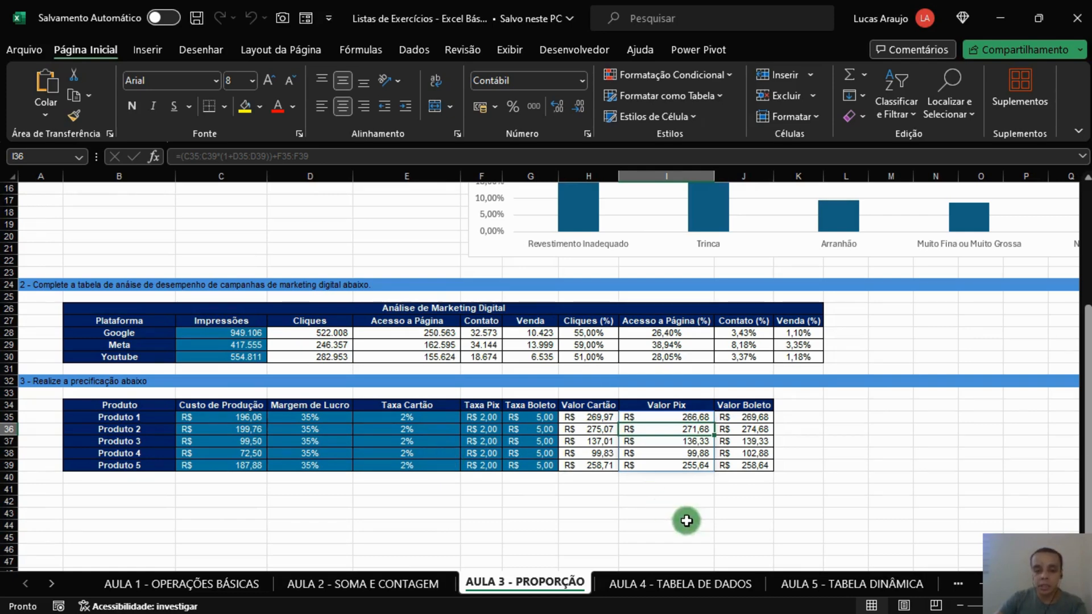
Step: Look over the BD formulas on AULA 4 - TABELA DE DADOS and the pivot table and chart on AULA 5 - TABELA DINÂMICA
left_click(691, 583)
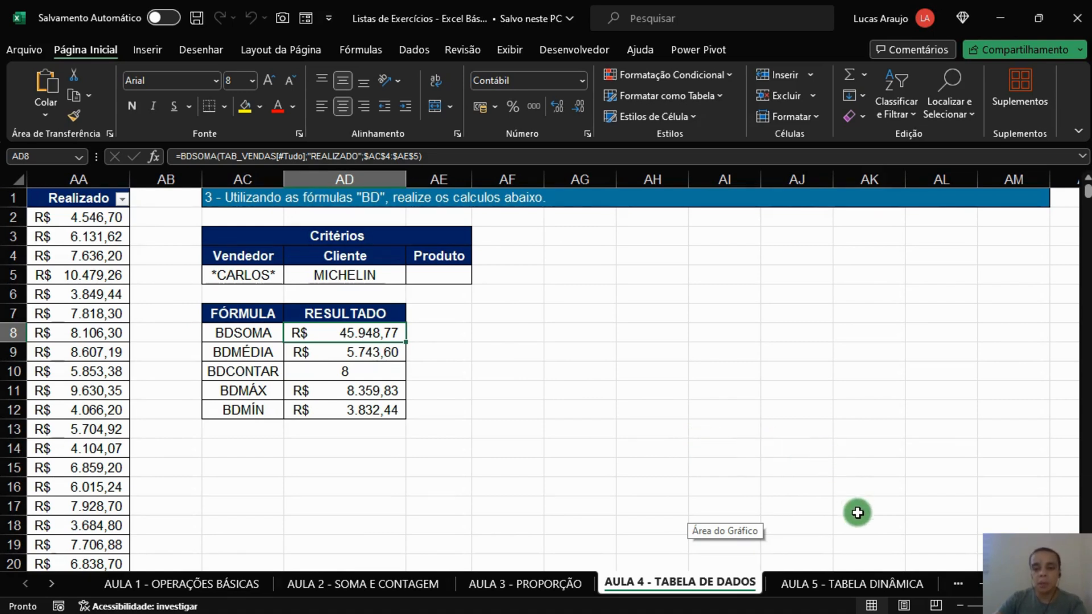
left_click(842, 584)
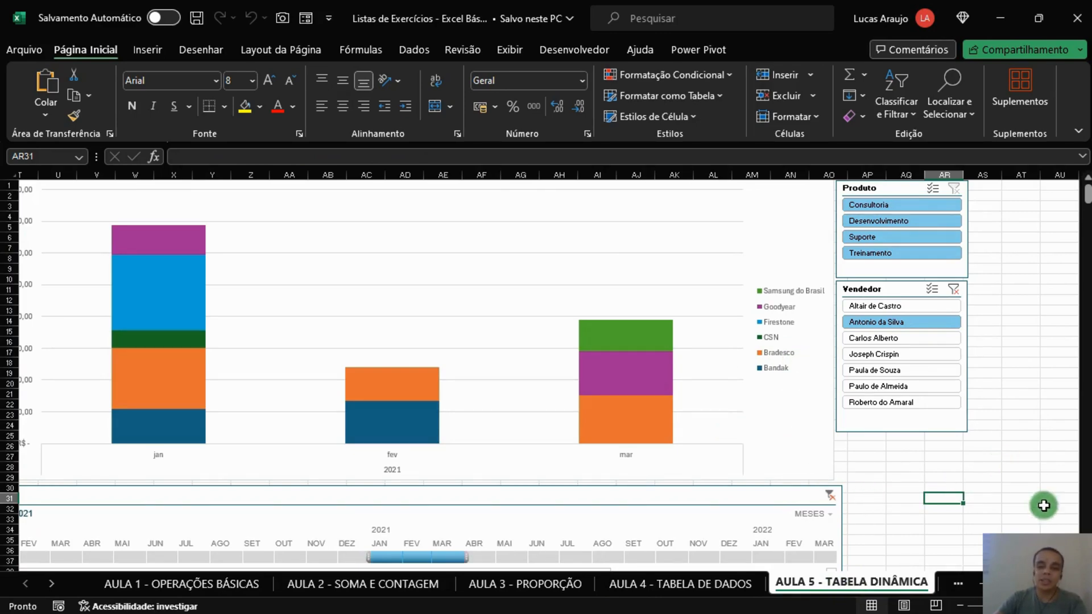
scroll(1042, 505, "left", 10)
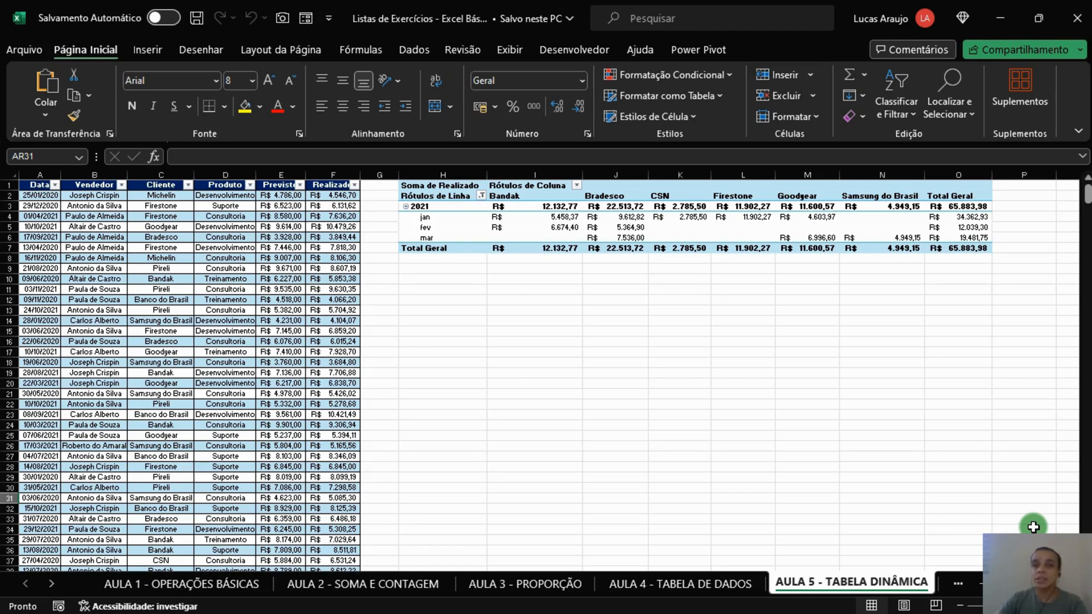
Step: Open the AULA 6 - PROC V worksheet
left_click(47, 582)
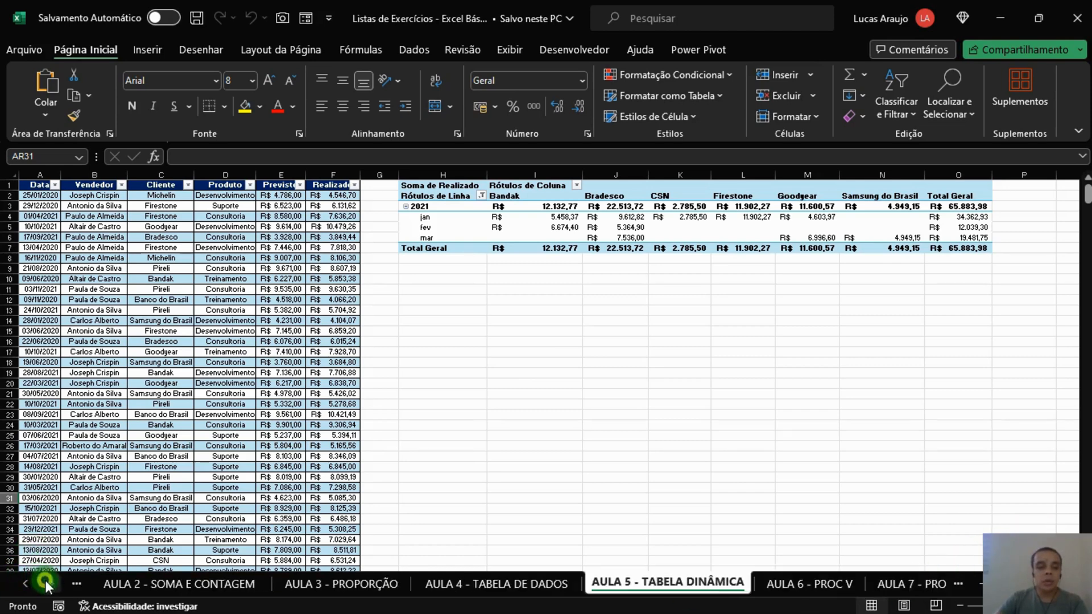
left_click(45, 581)
left_click(45, 581)
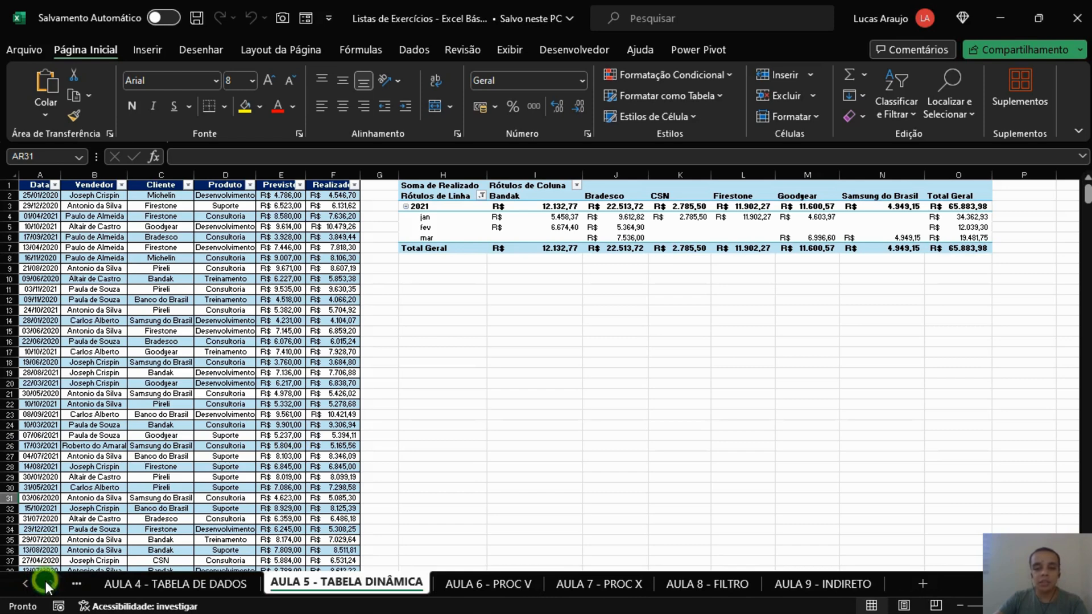
left_click(482, 591)
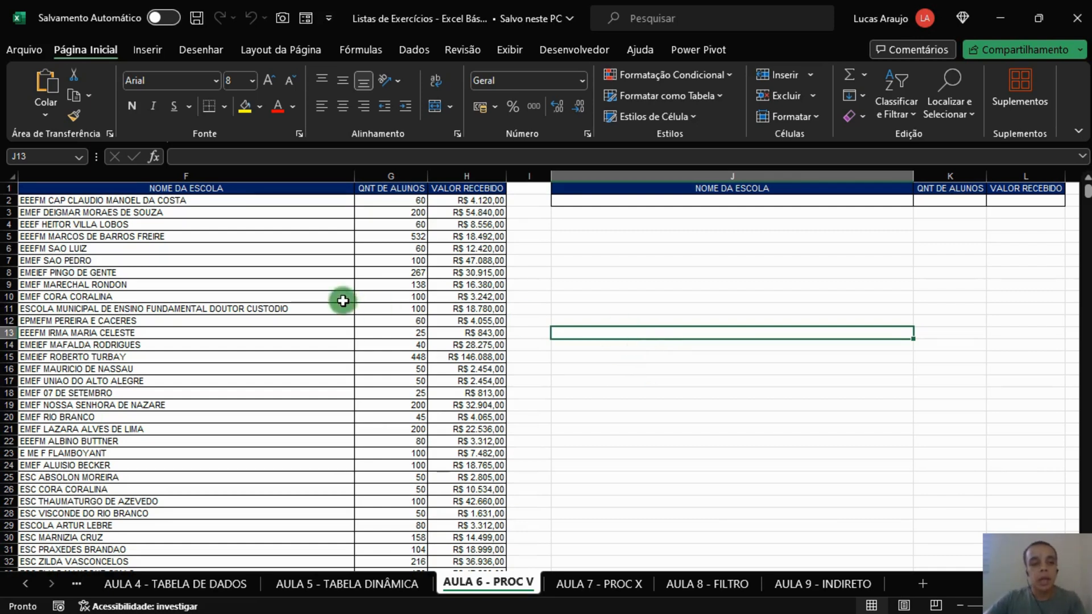
Step: Examine the school table's columns, from ESTADO and ESFERA GOVERNAMENTAL through NOME DA ESCOLA to QNT DE ALUNOS and VALOR RECEBIDO
left_click(241, 226)
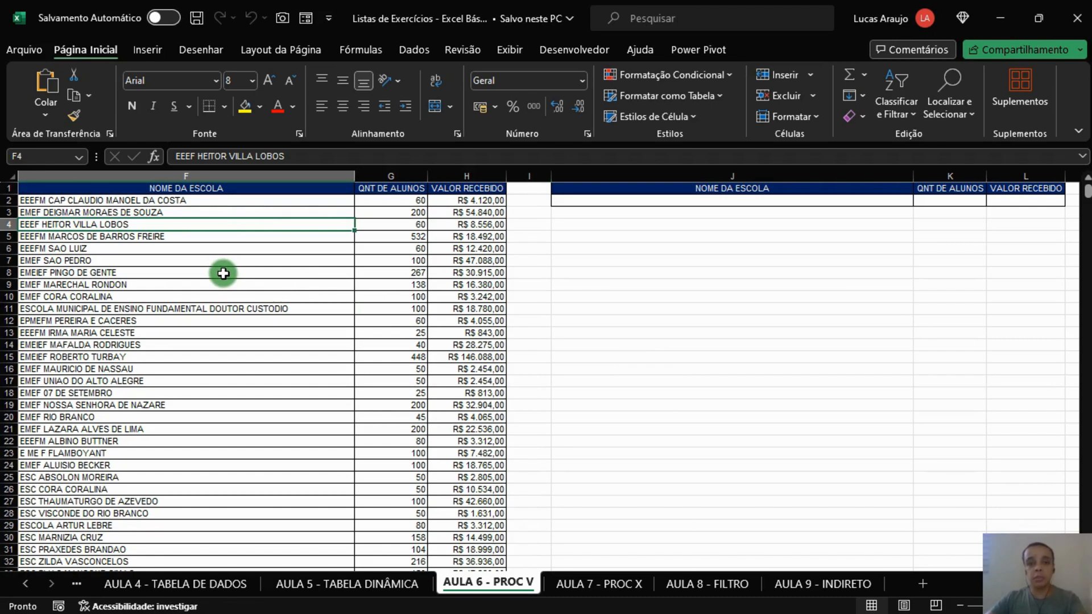
left_click(207, 333)
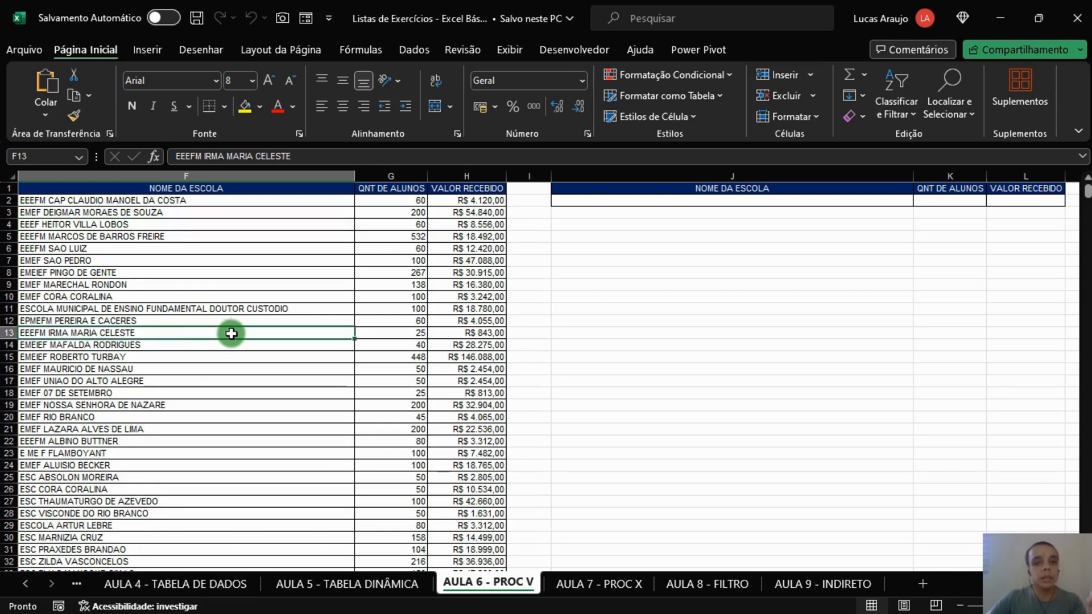
left_click(247, 299)
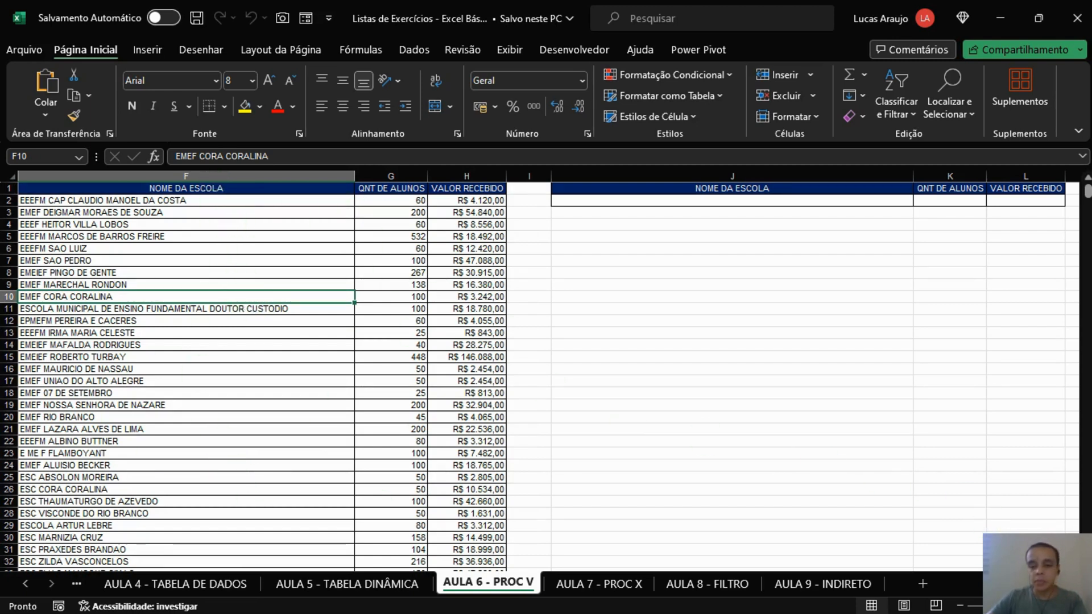
scroll(928, 487, "left", 5)
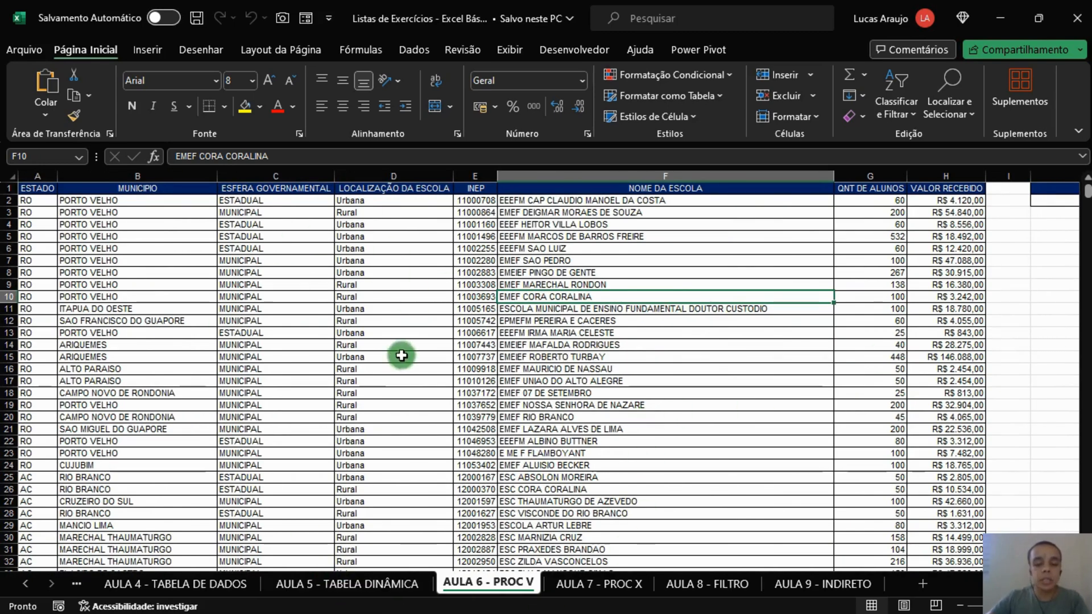
left_click(46, 210)
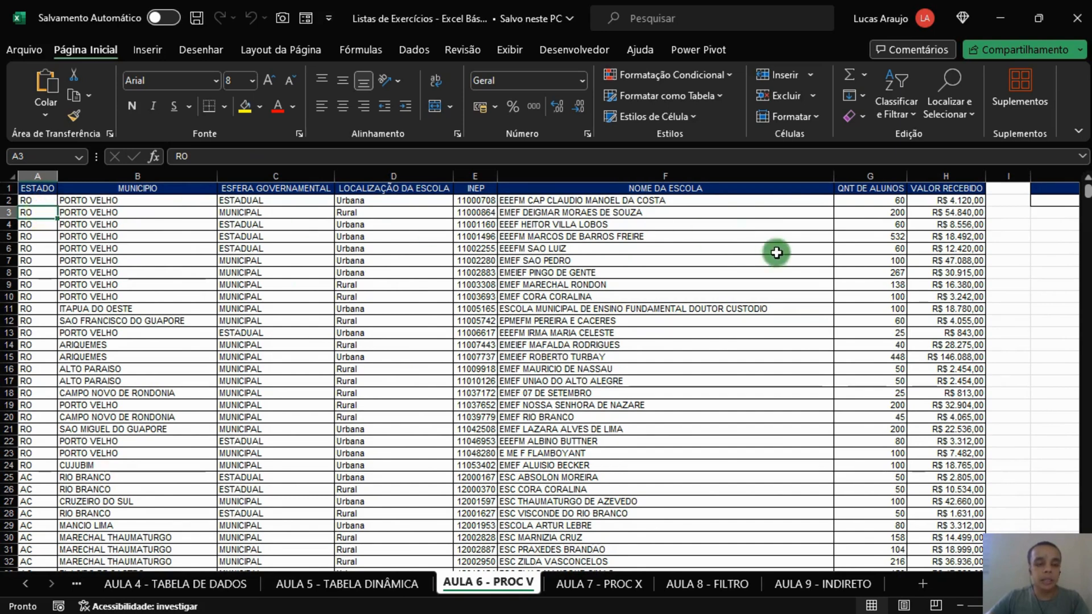
left_click(289, 201)
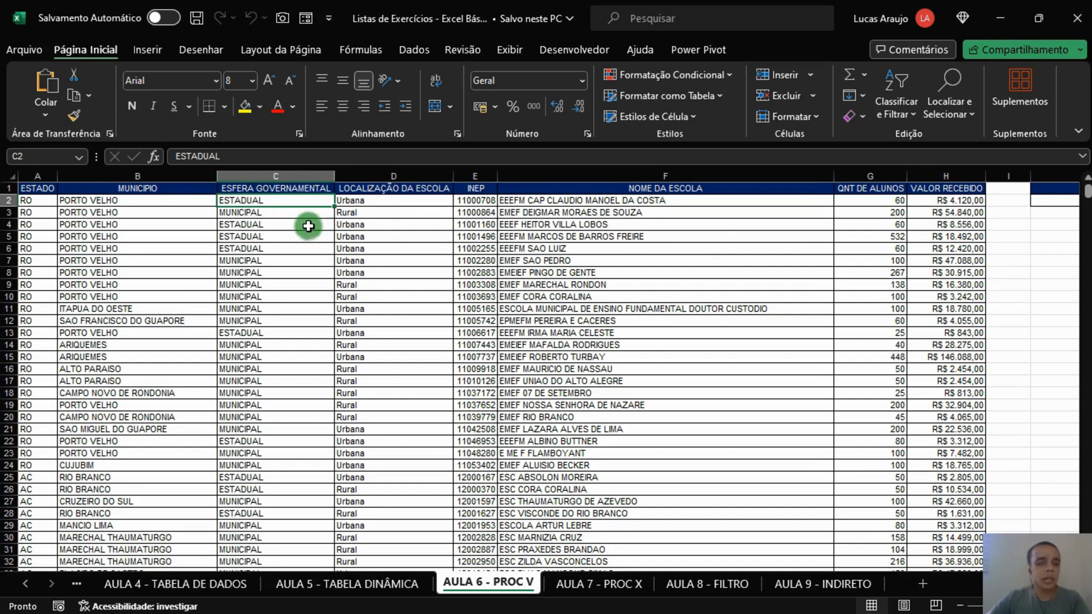
left_click(398, 210)
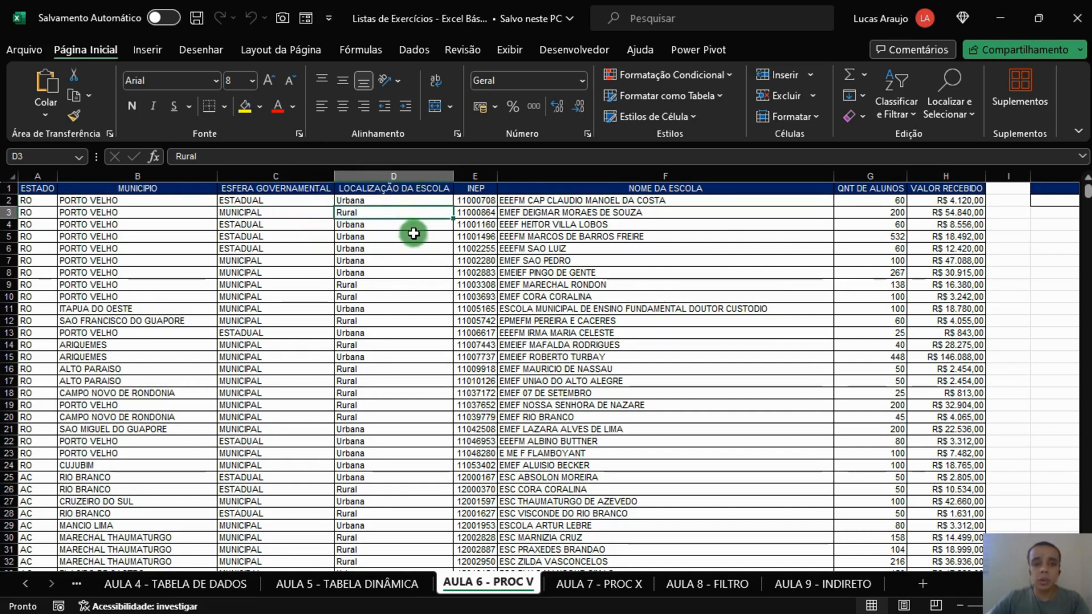
left_click(479, 216)
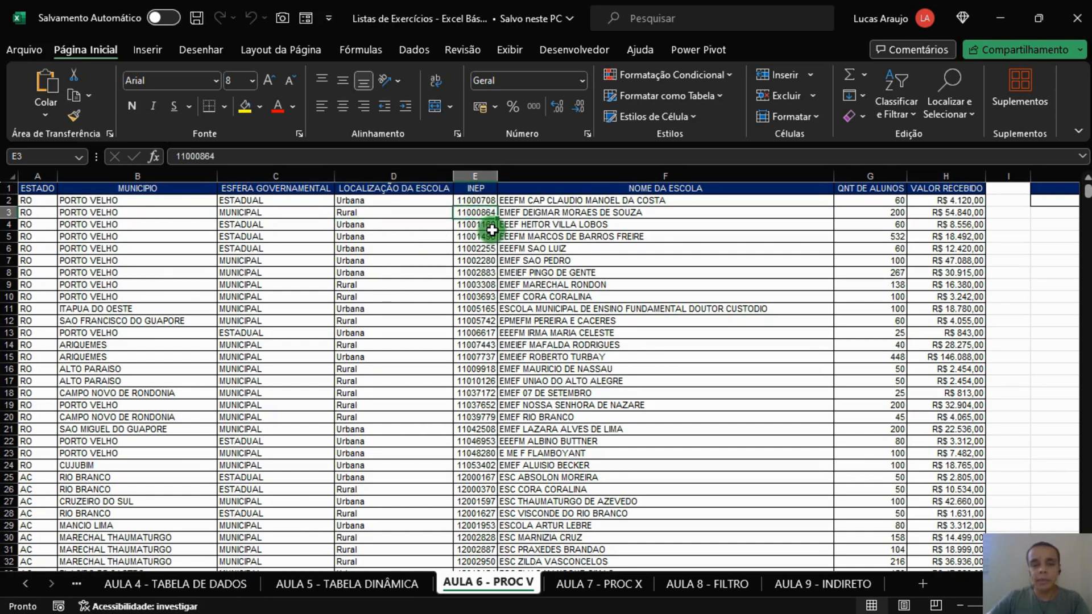
left_click(631, 213)
left_click(890, 201)
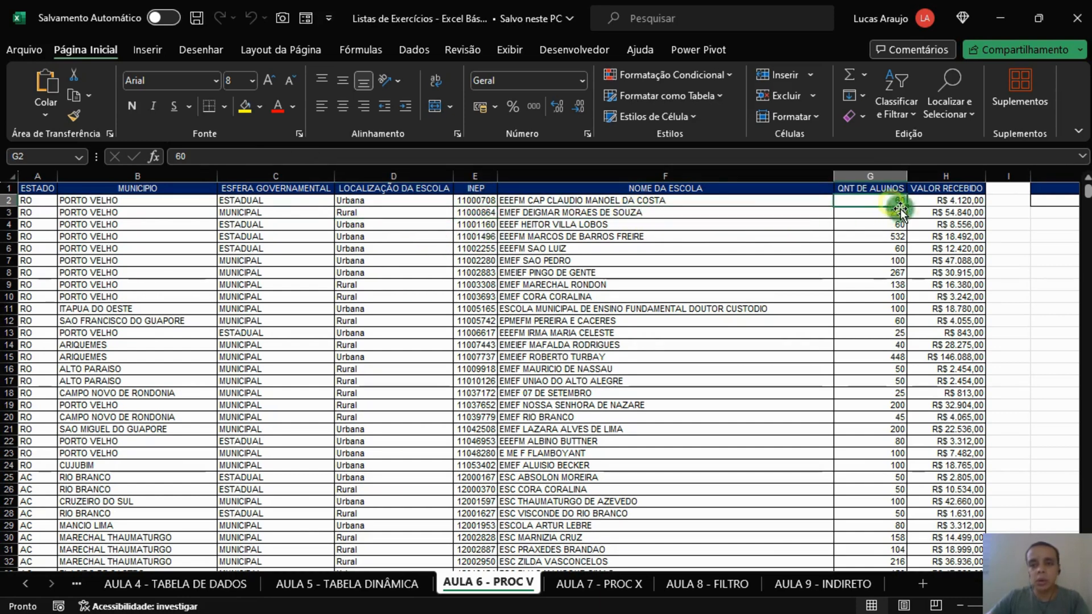
left_click(956, 201)
left_click(670, 263)
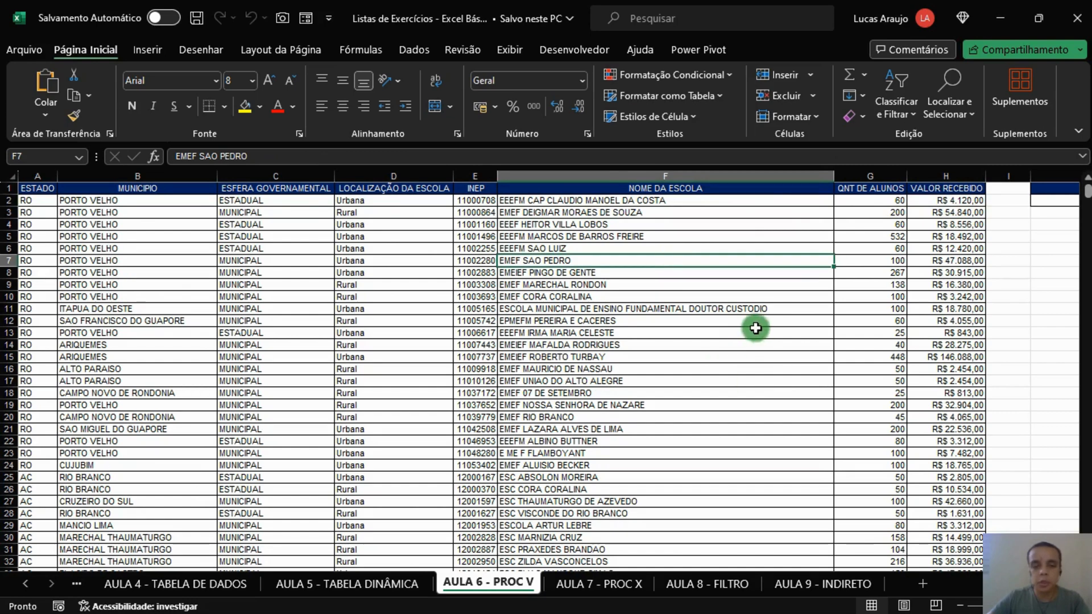
Step: Choose the school EMEF DEIGMAR MORAES DE SOUZA from the validation list in cell J2 of the lookup table
scroll(546, 370, "right", 5)
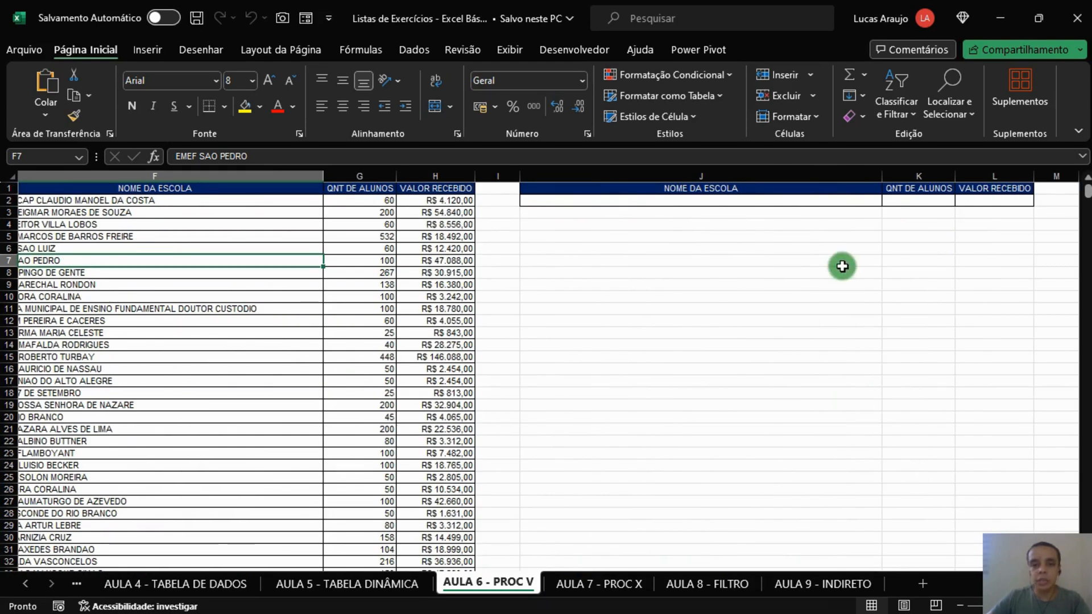
left_click(862, 208)
left_click(875, 202)
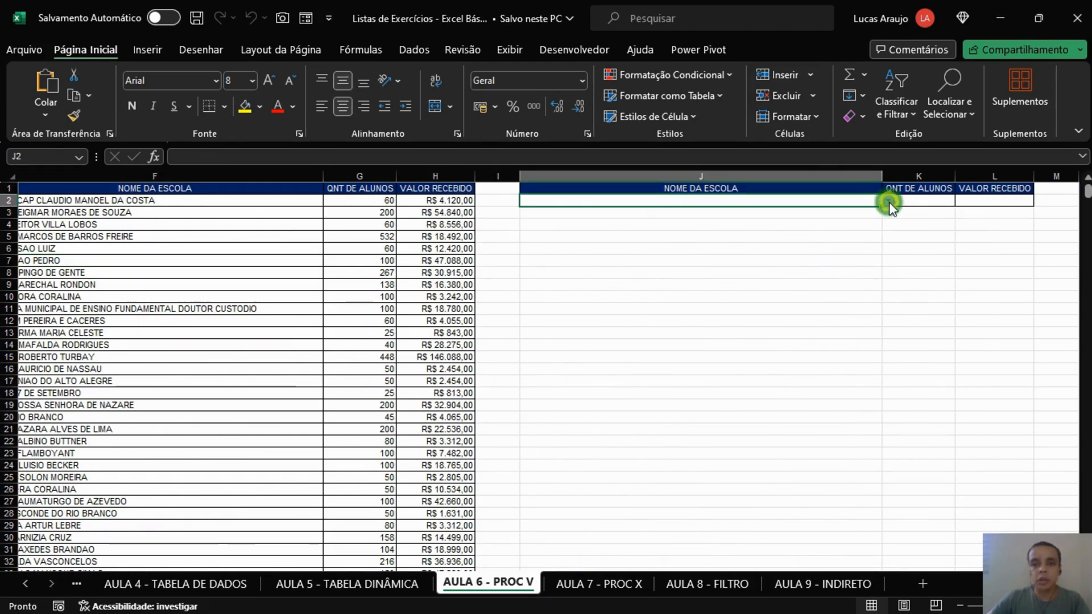
left_click(889, 202)
mouse_move(890, 219)
left_mouse_down()
mouse_move(896, 353)
mouse_move(911, 233)
mouse_move(886, 237)
left_mouse_up()
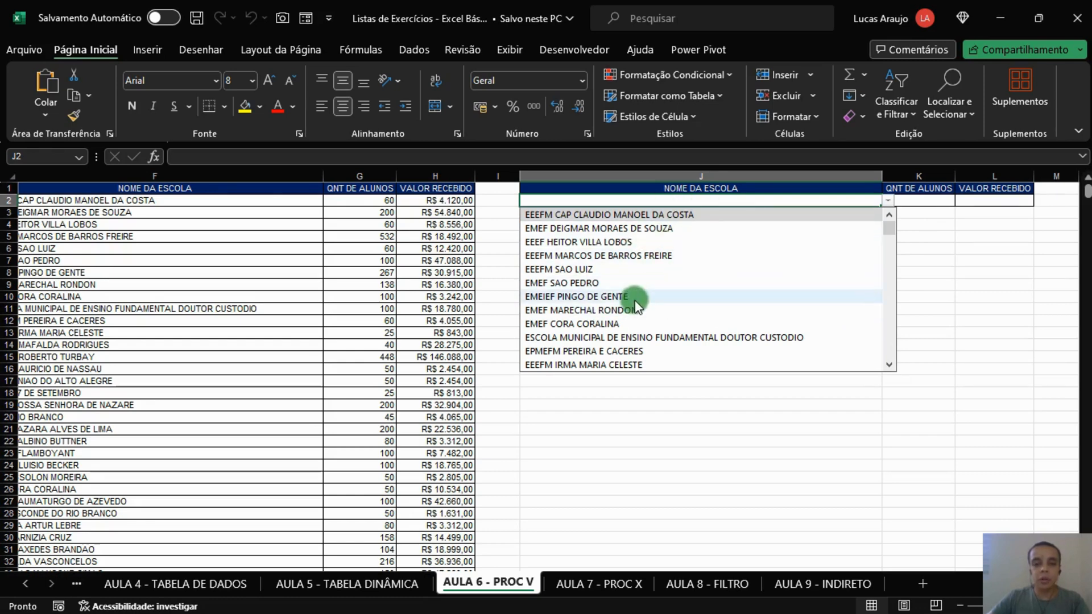
left_click(616, 229)
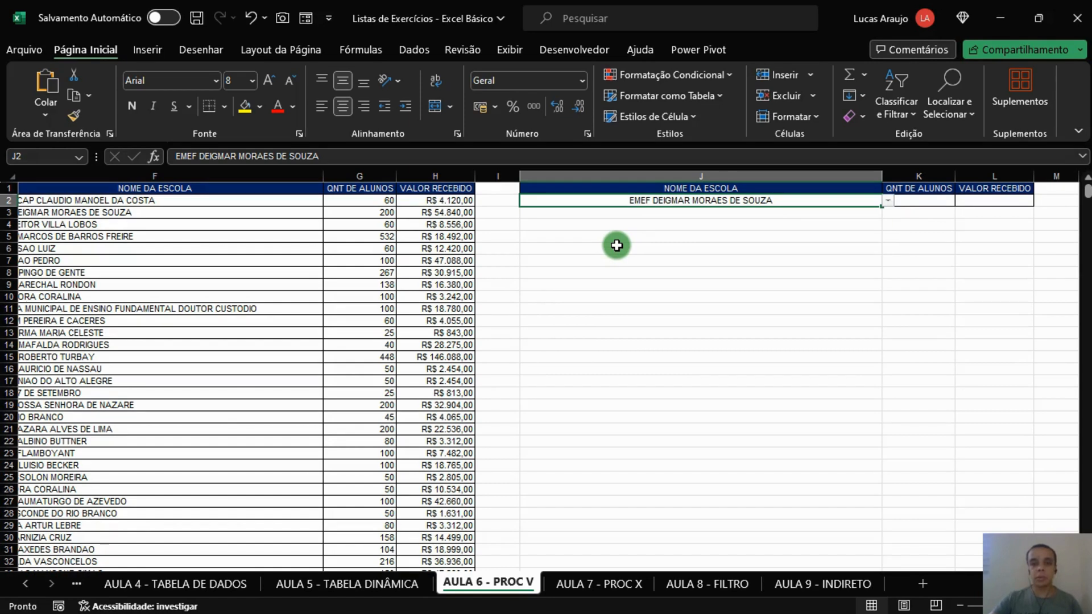
Step: Inspect the QNT DE ALUNOS and VALOR RECEBIDO cells, K2 and L2, of the lookup table
left_click(934, 202)
left_click(971, 201)
left_click(936, 204)
left_click(999, 199)
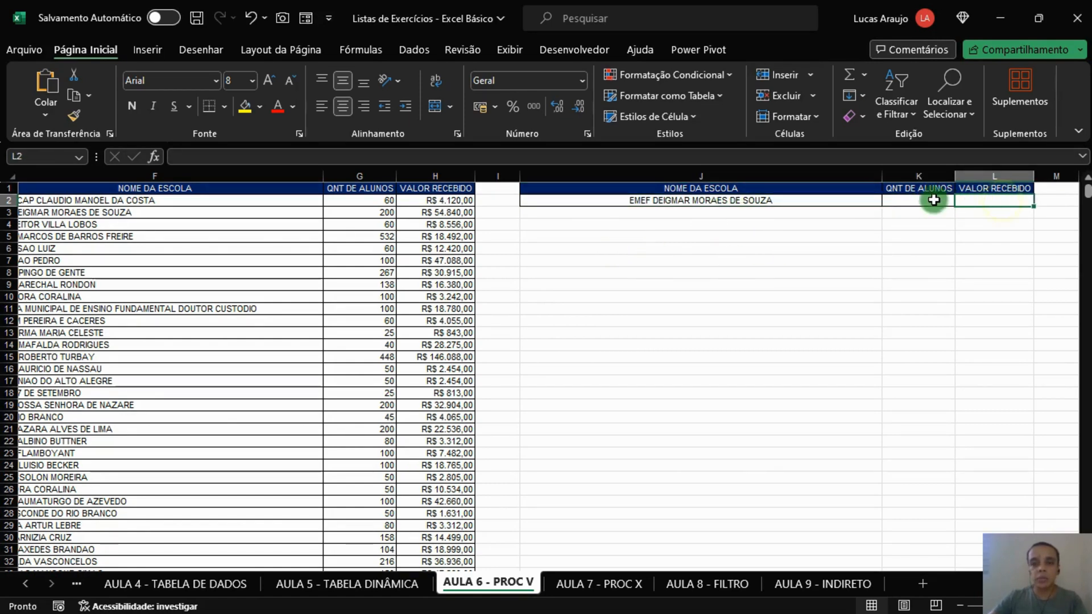
left_click(933, 199)
left_click(915, 190)
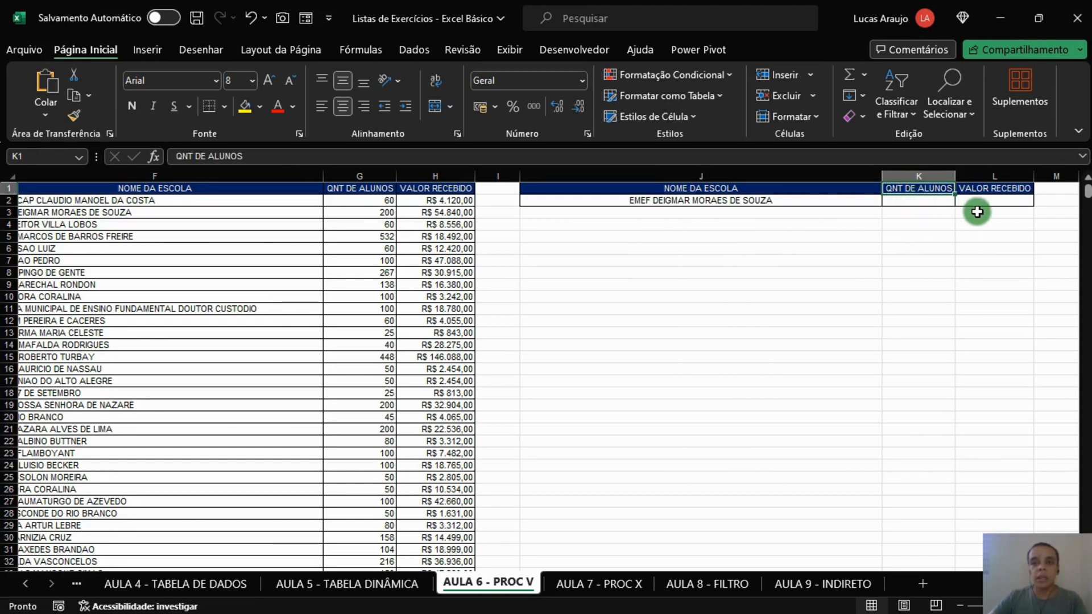
Step: Choose the school EMEF SAO PEDRO from the validation list in cell J2 of the lookup table
left_click(994, 204)
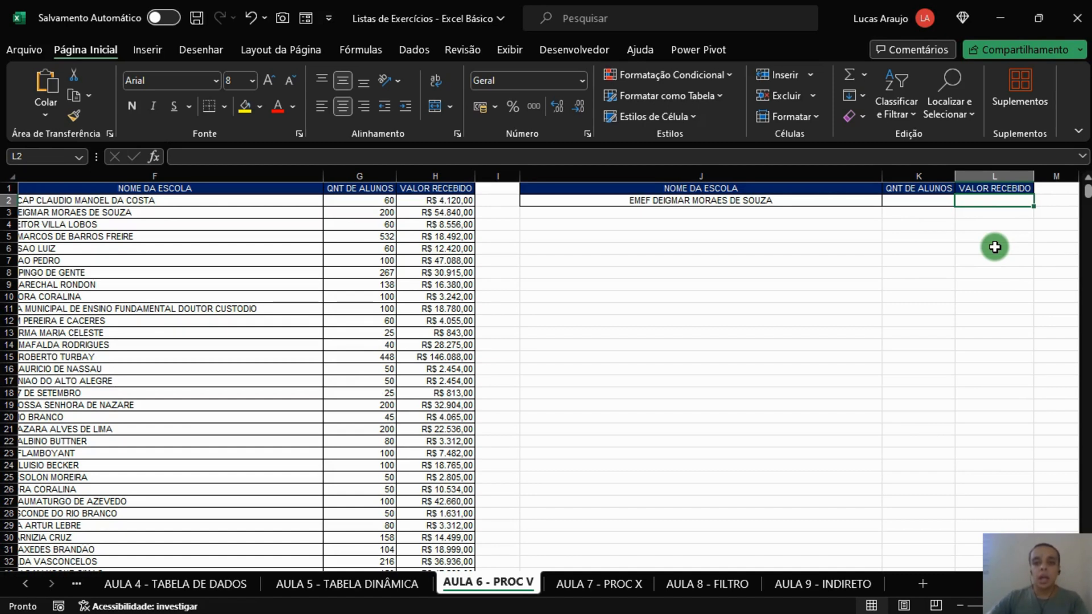
left_click(858, 201)
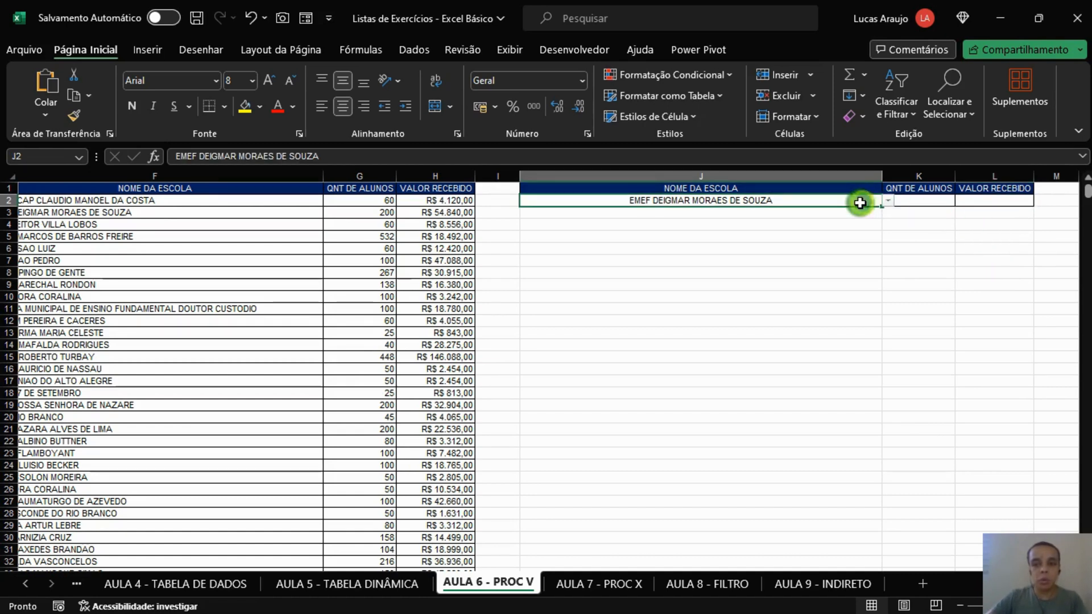
left_click(886, 200)
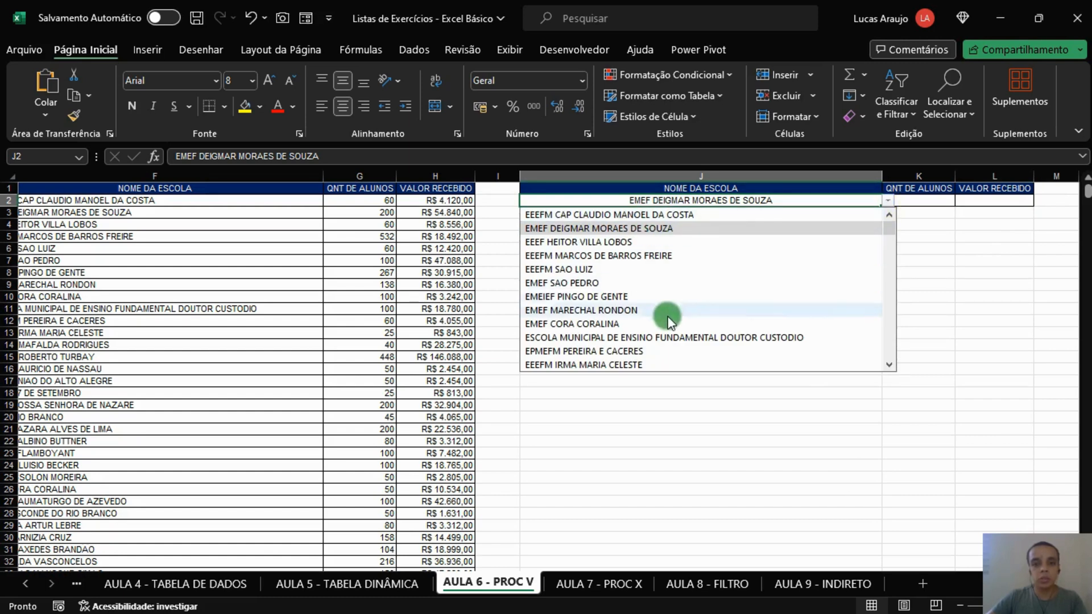
key("Escape")
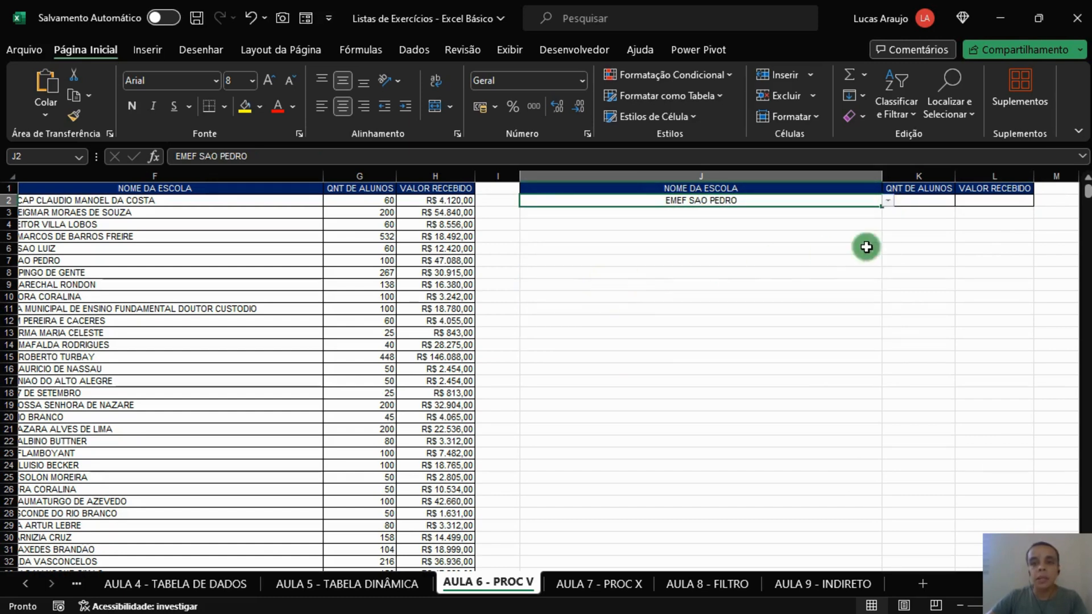
left_click(935, 201)
left_click(1007, 204)
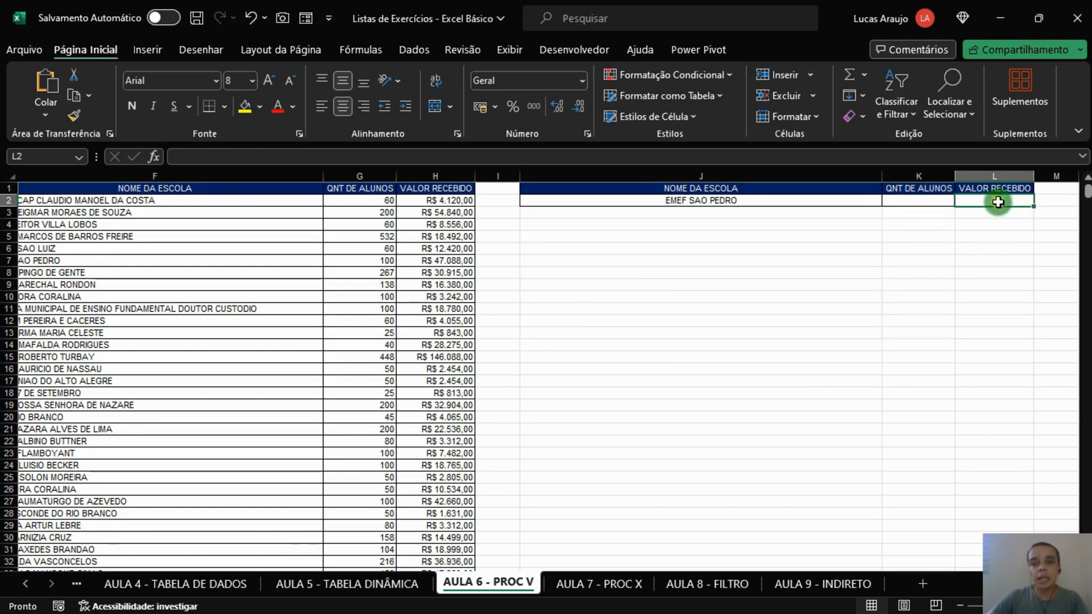
Step: Choose the school EEEF HEITOR VILLA LOBOS from the validation list in cell J2
left_click(806, 200)
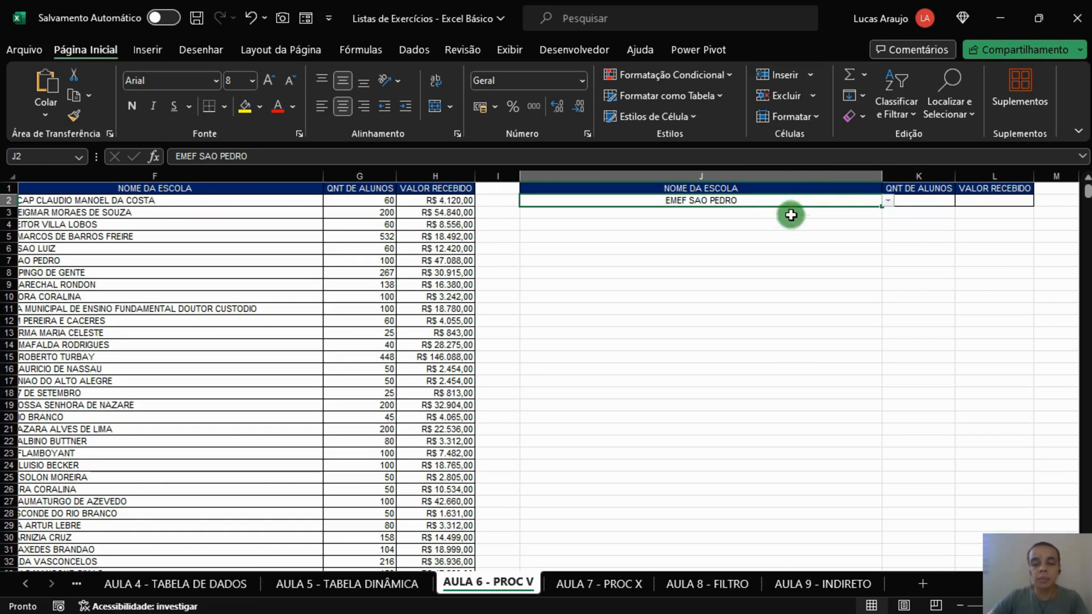
left_click(931, 203)
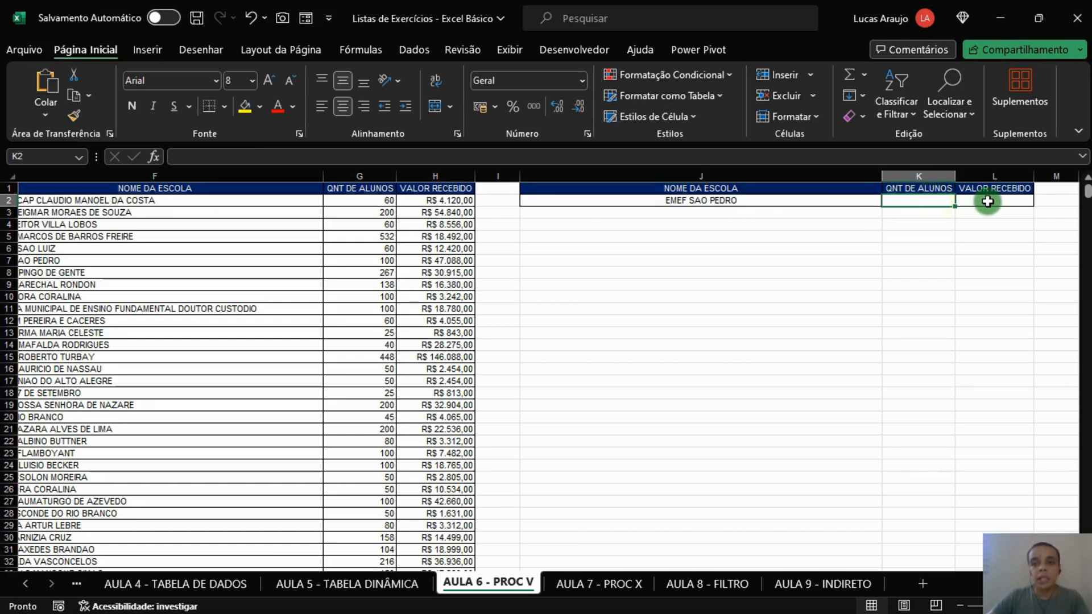
left_click(987, 201)
left_click(788, 201)
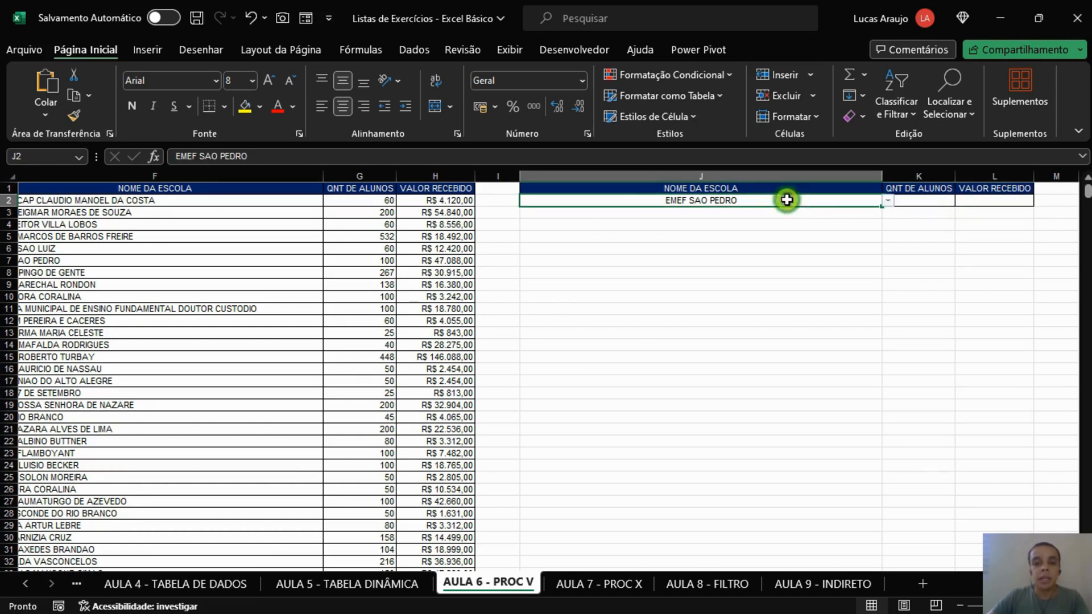
left_click(888, 201)
left_click(638, 238)
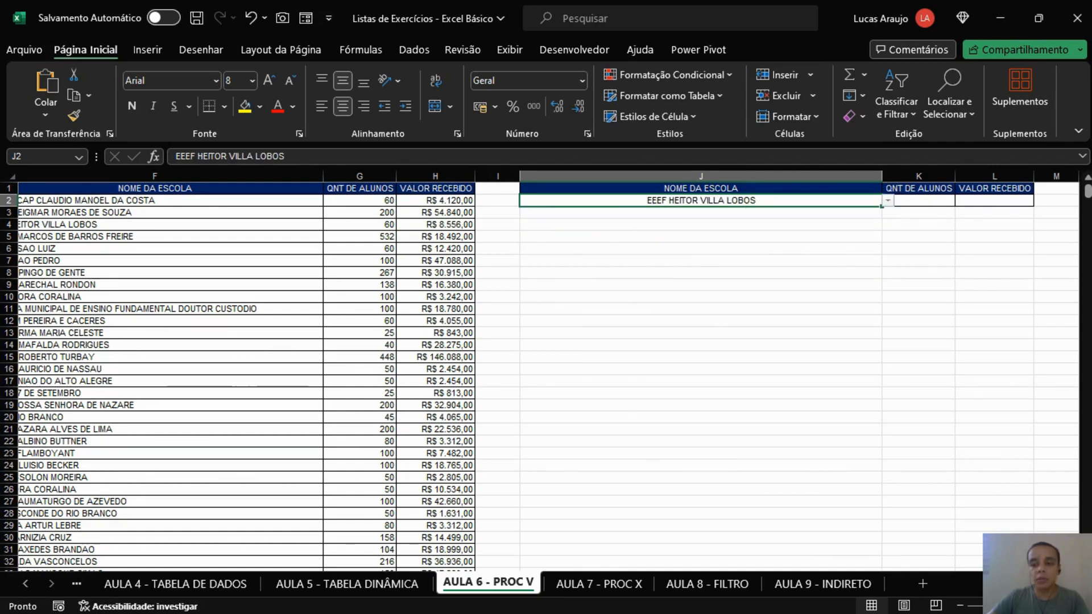
Step: Examine the school names in the NOME DA ESCOLA column F and find the row matching the school chosen in J2
scroll(953, 346, "left", 4)
scroll(799, 419, "right", 1)
left_click_drag(566, 201, 563, 404)
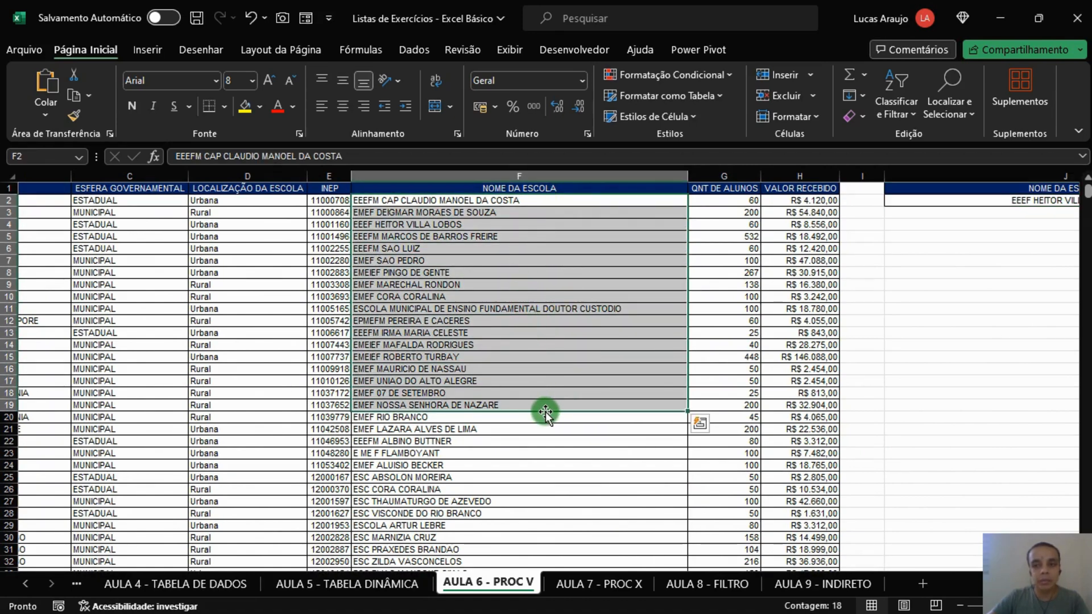
left_click_drag(546, 412, 542, 199)
left_click(1011, 200)
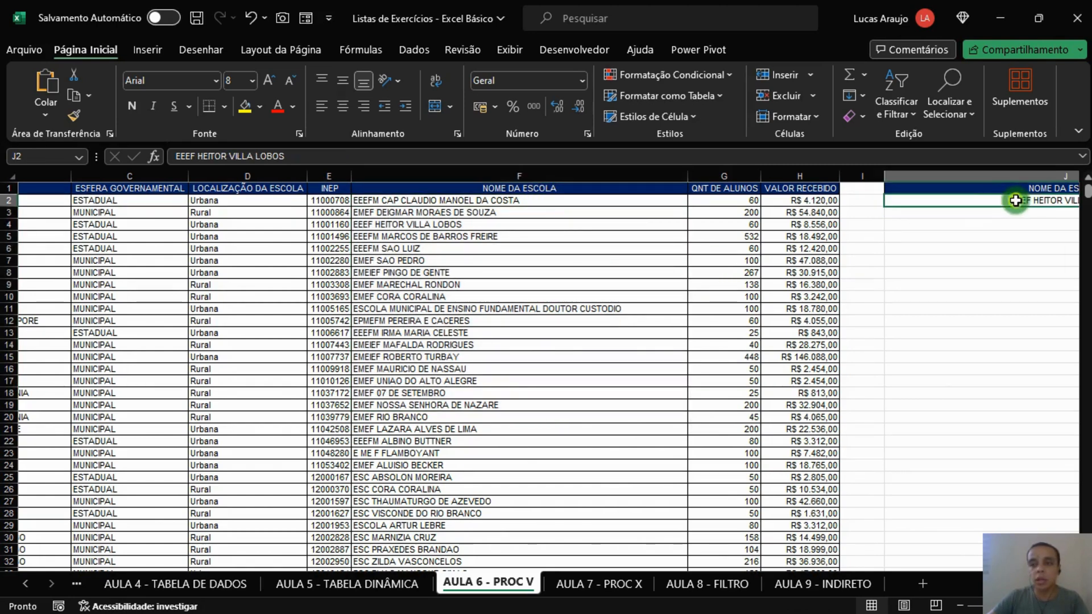
scroll(545, 375, "right", 3)
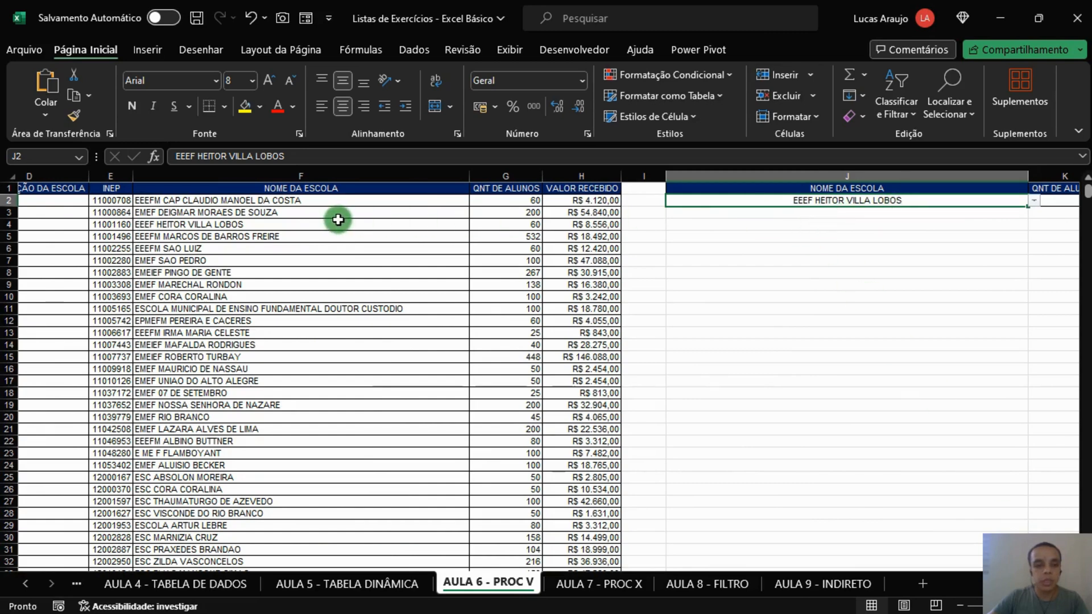
left_click(295, 204)
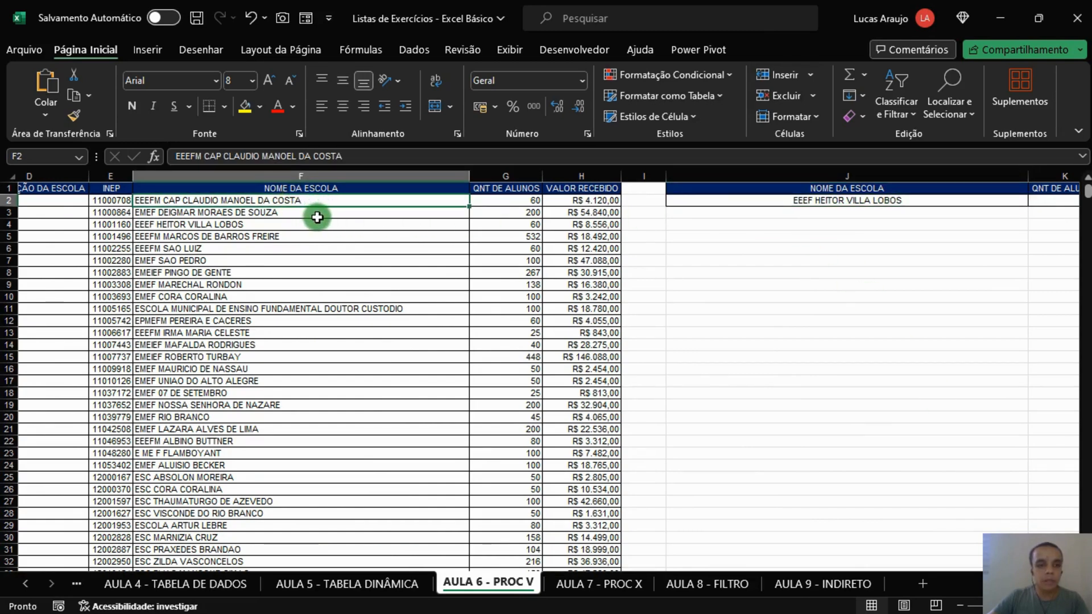
left_click(315, 215)
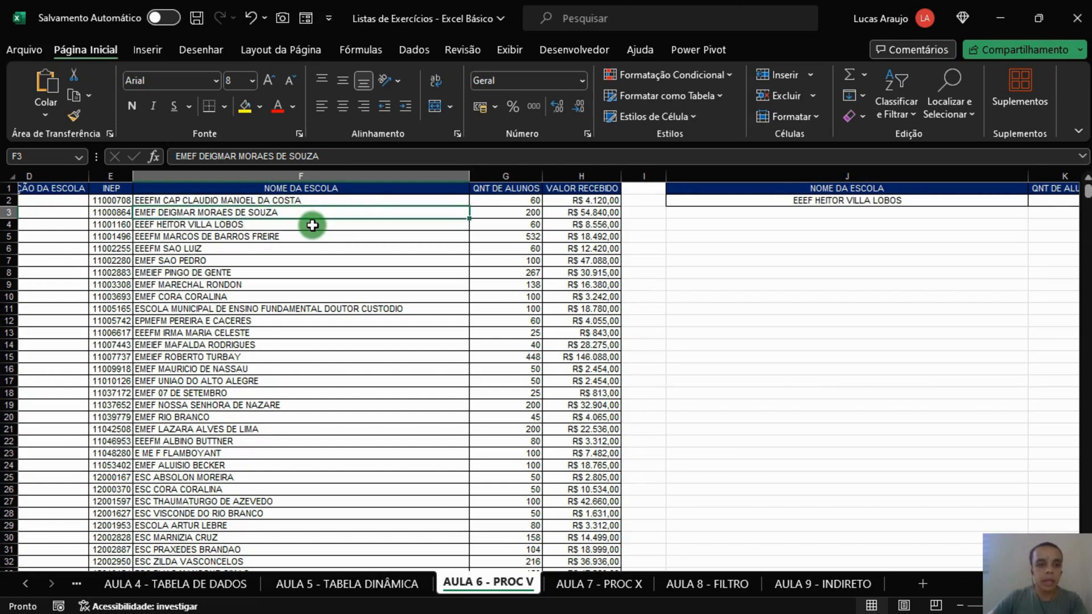
left_click(312, 226)
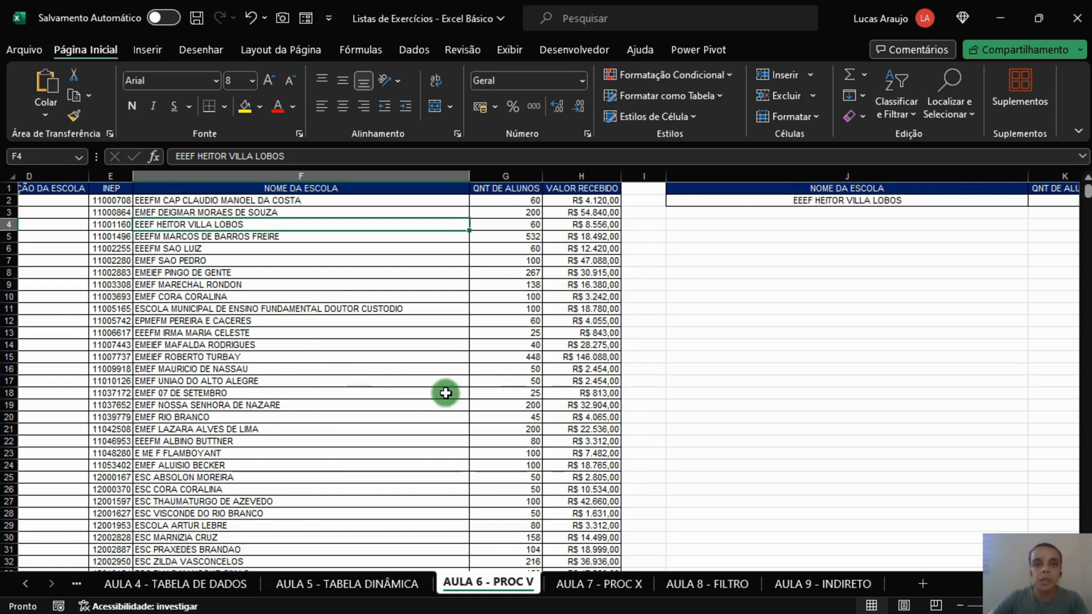
left_click(932, 237)
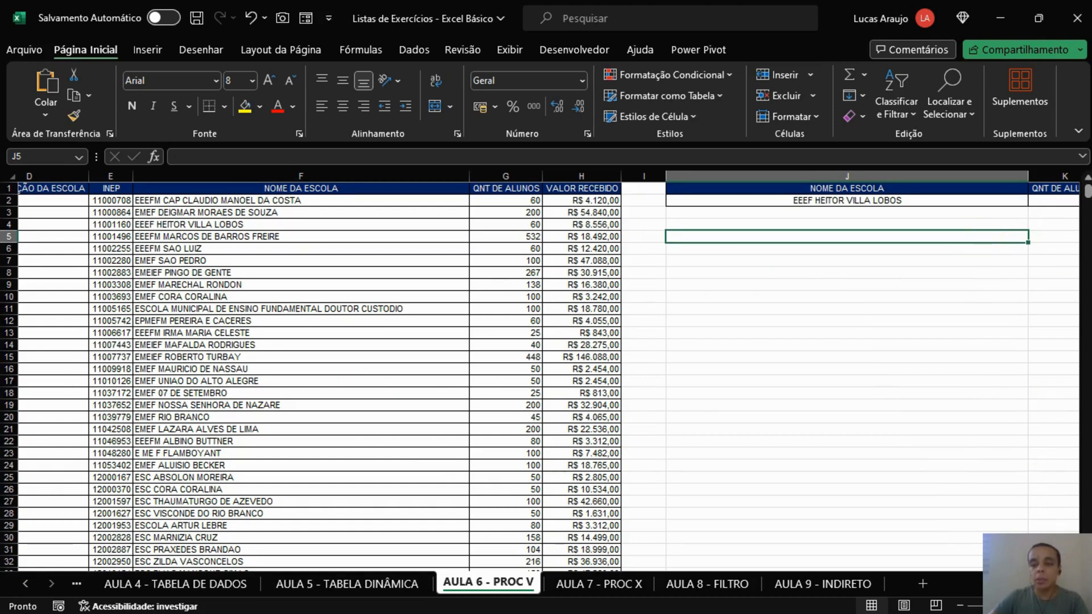
Step: Start a PROCV formula in the QNT DE ALUNOS cell K2 with J2 as the lookup value
scroll(549, 369, "right", 2)
left_click(955, 200)
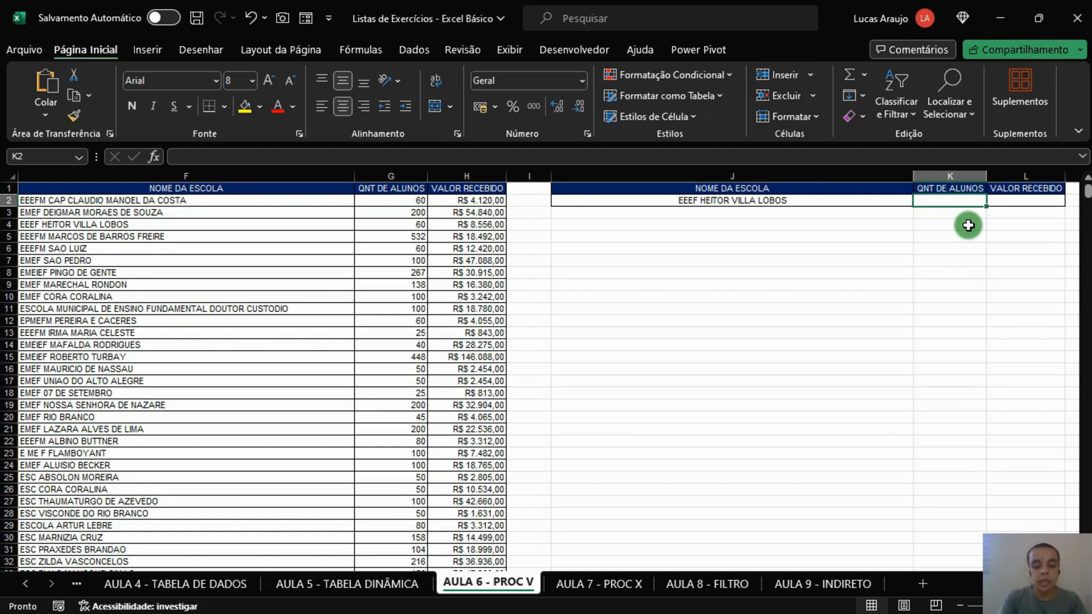
type("=")
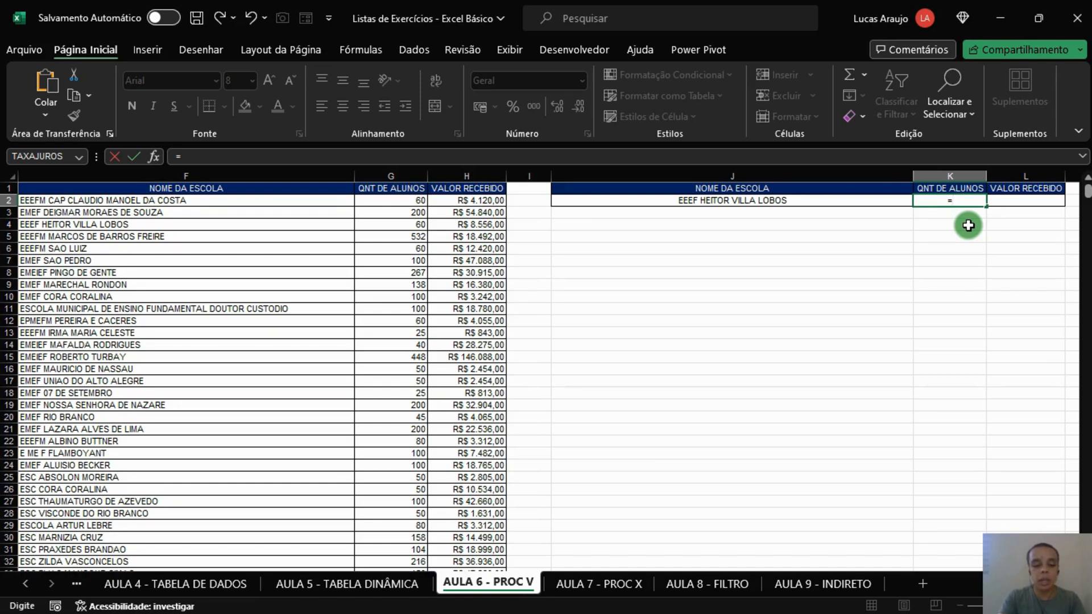
type("procv")
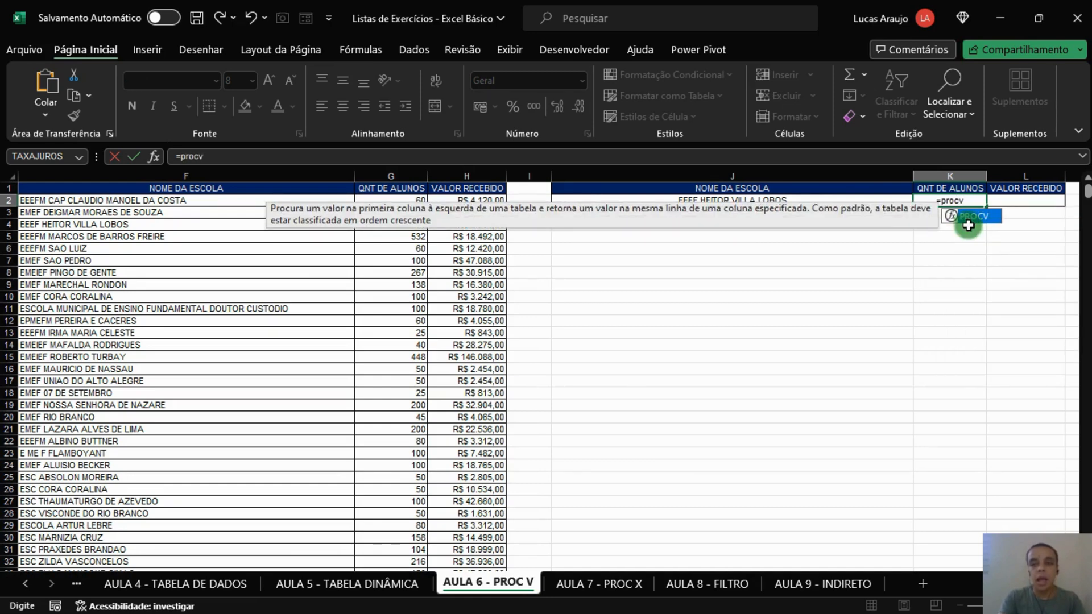
type("(")
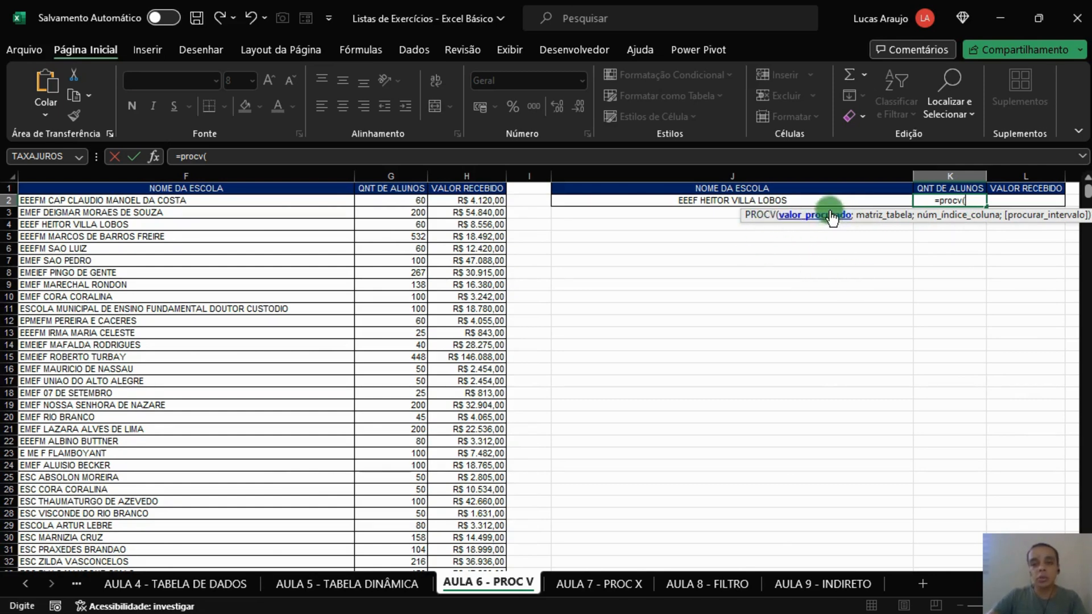
left_click(792, 200)
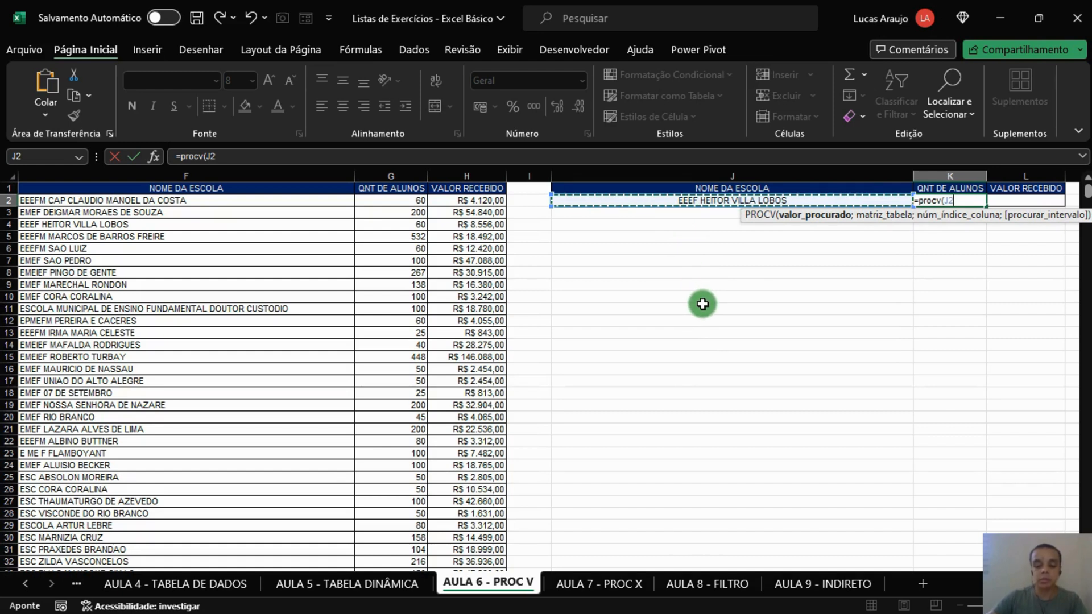
type(";")
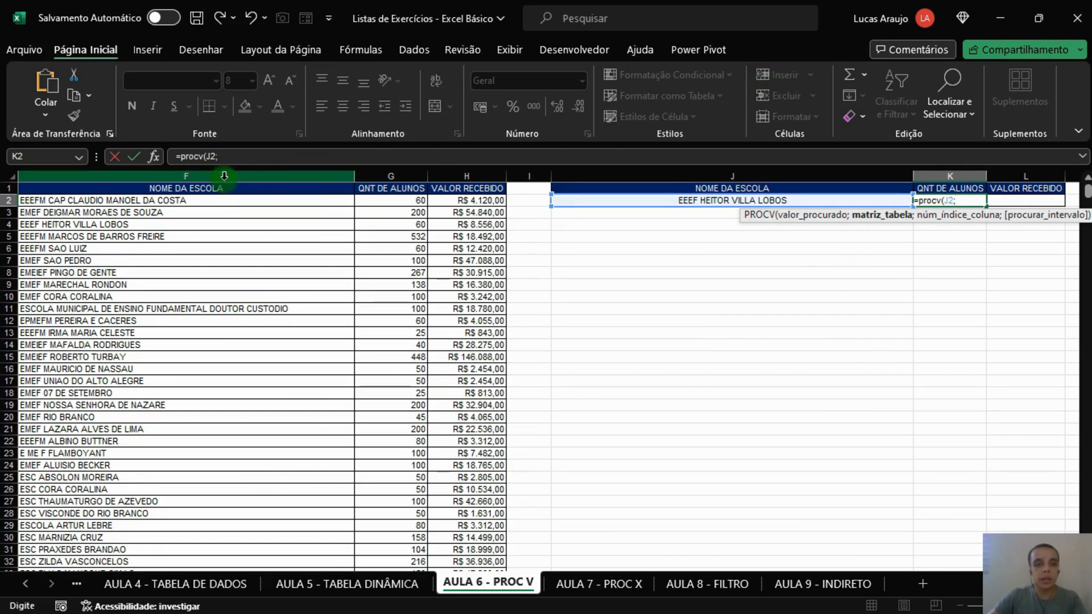
Step: Set the PROCV table array to the whole columns F:H, from NOME DA ESCOLA to VALOR RECEBIDO
left_click(186, 176)
left_click_drag(186, 180, 463, 176)
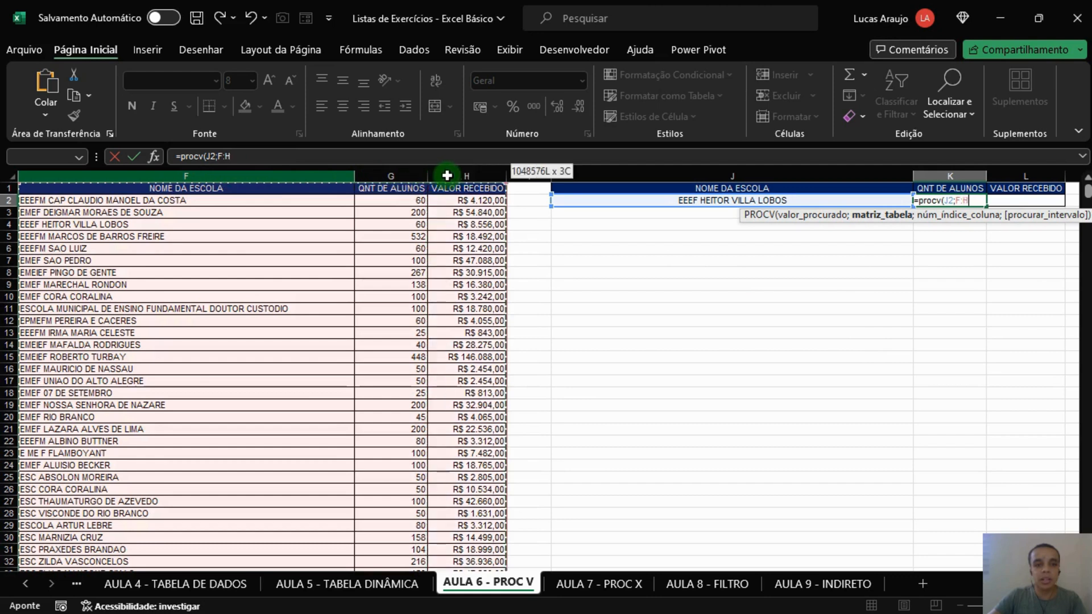
left_click(225, 157)
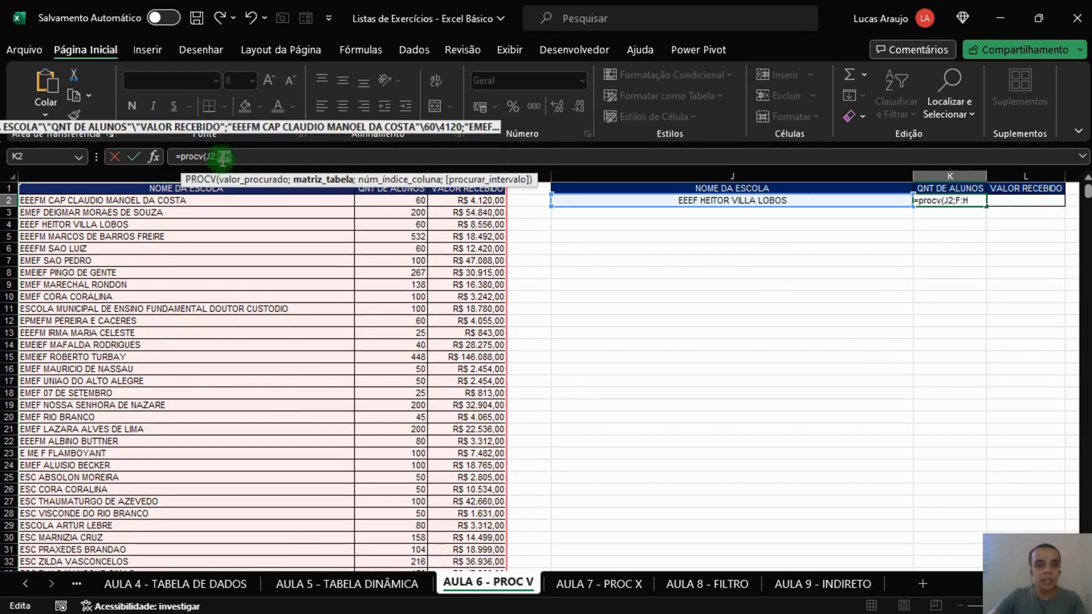
left_click(249, 159)
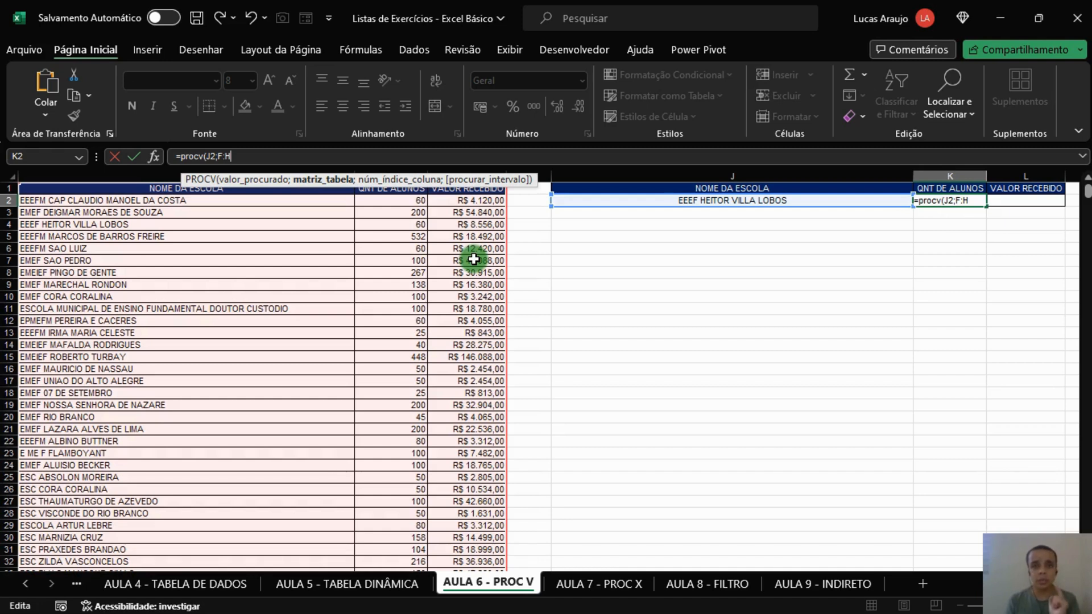
type(";")
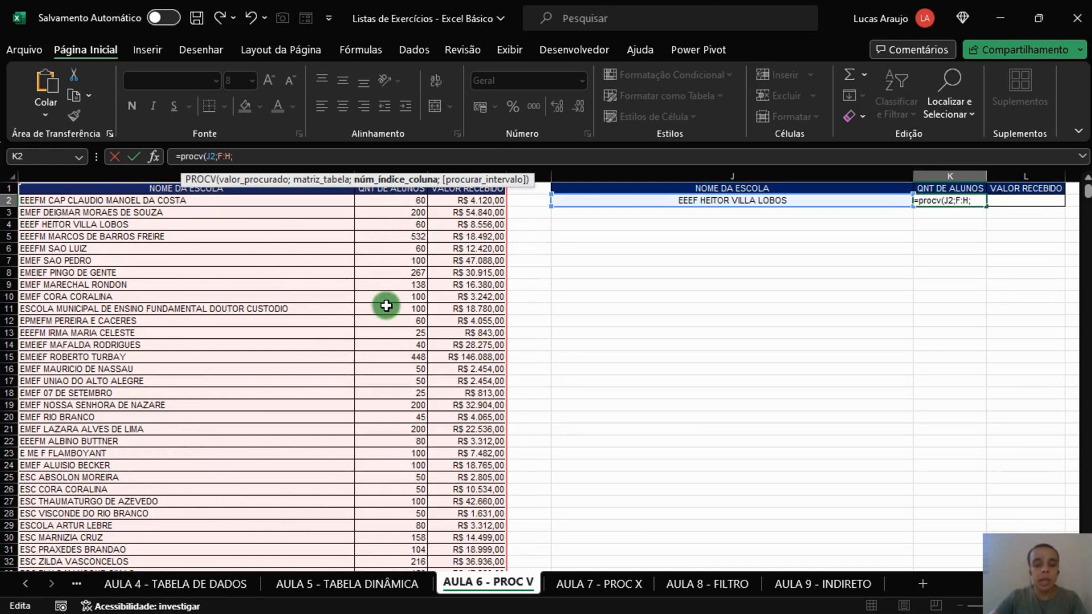
Step: Complete the K2 formula with column index 2 and exact match 0, and compare its result with the school's row in the table
type("2;")
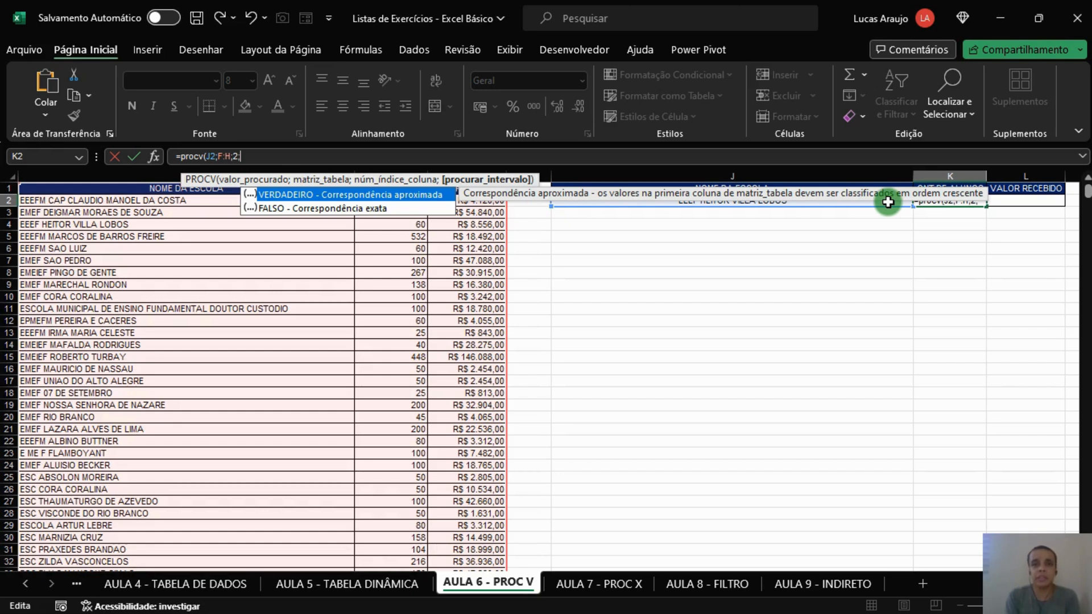
type("0")
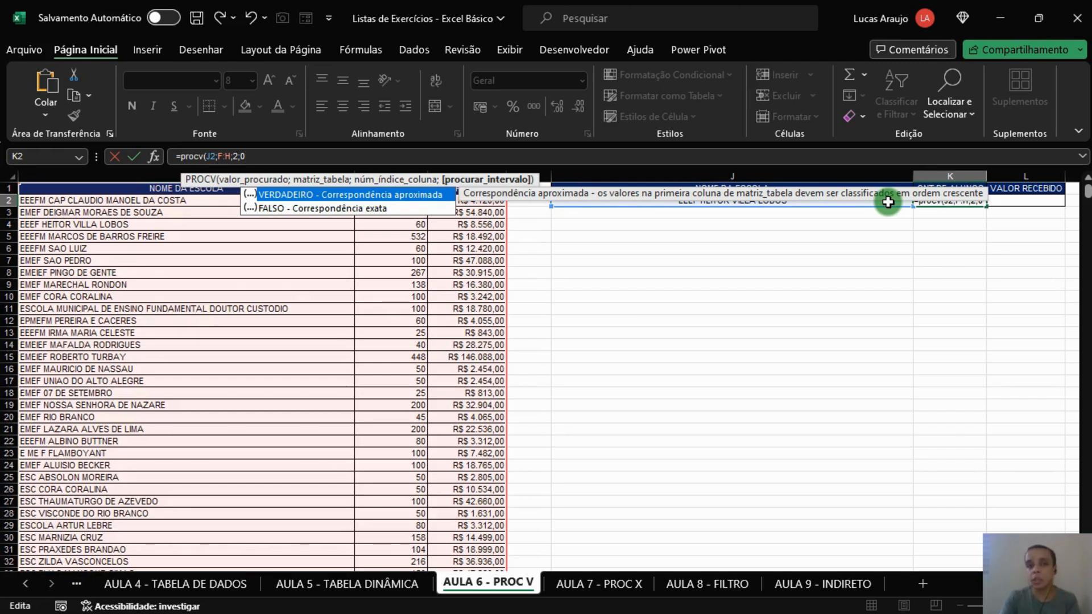
type(")")
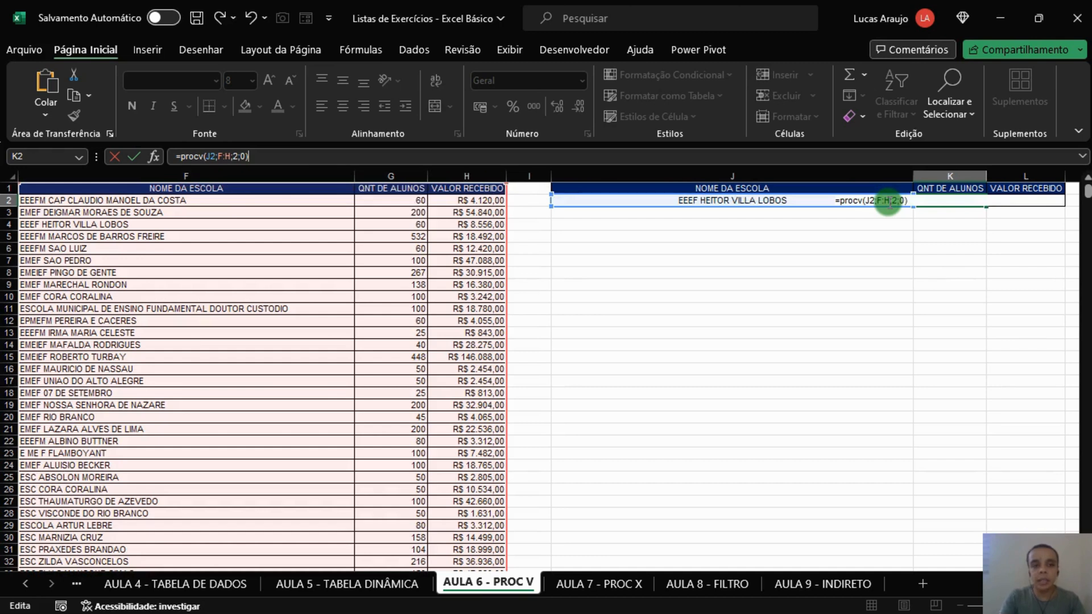
key("ctrl+Return")
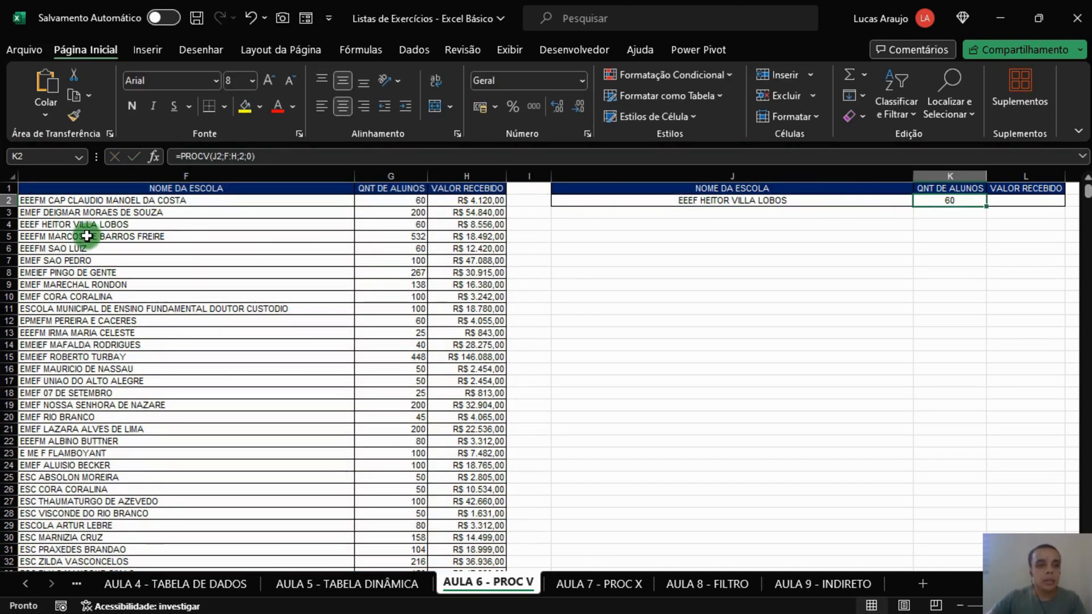
left_click_drag(88, 225, 392, 229)
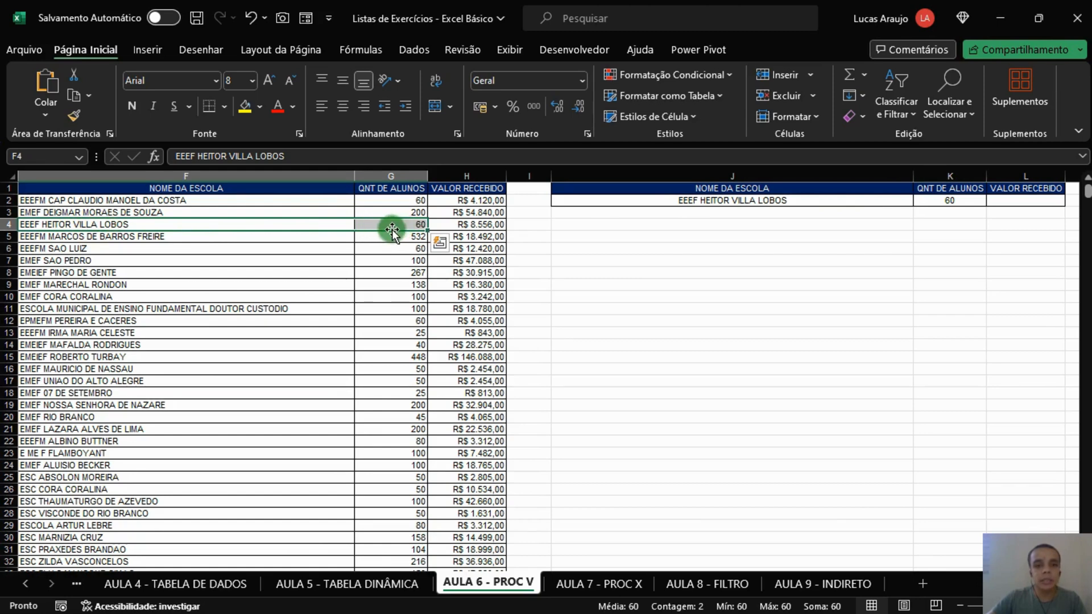
Step: Start replacing the QNT DE ALUNOS formula in K2 with a new PROCV that uses J2 as the lookup value
left_click(951, 202)
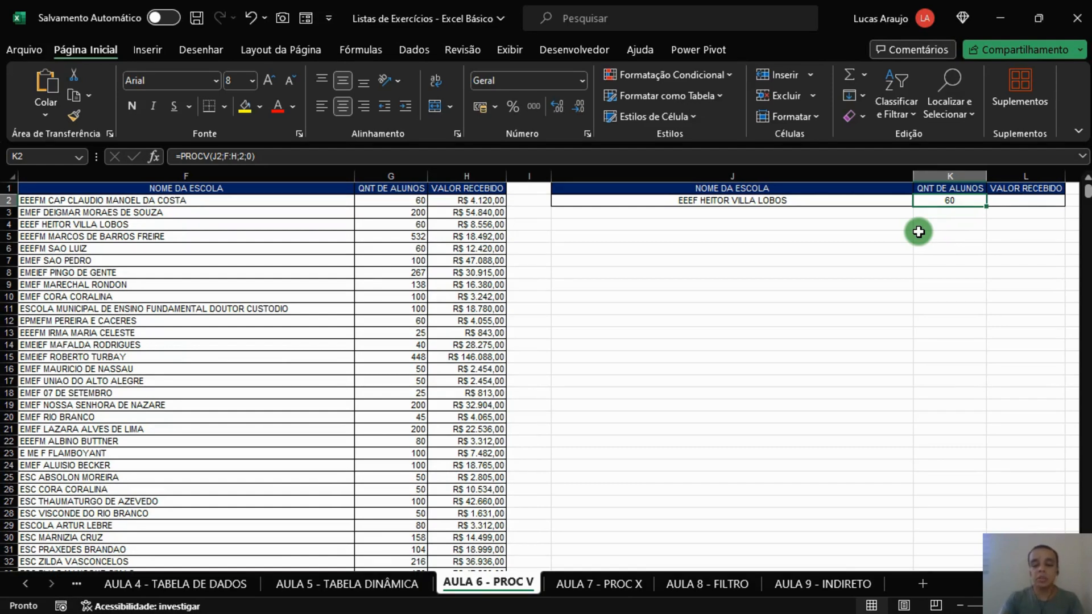
type("=")
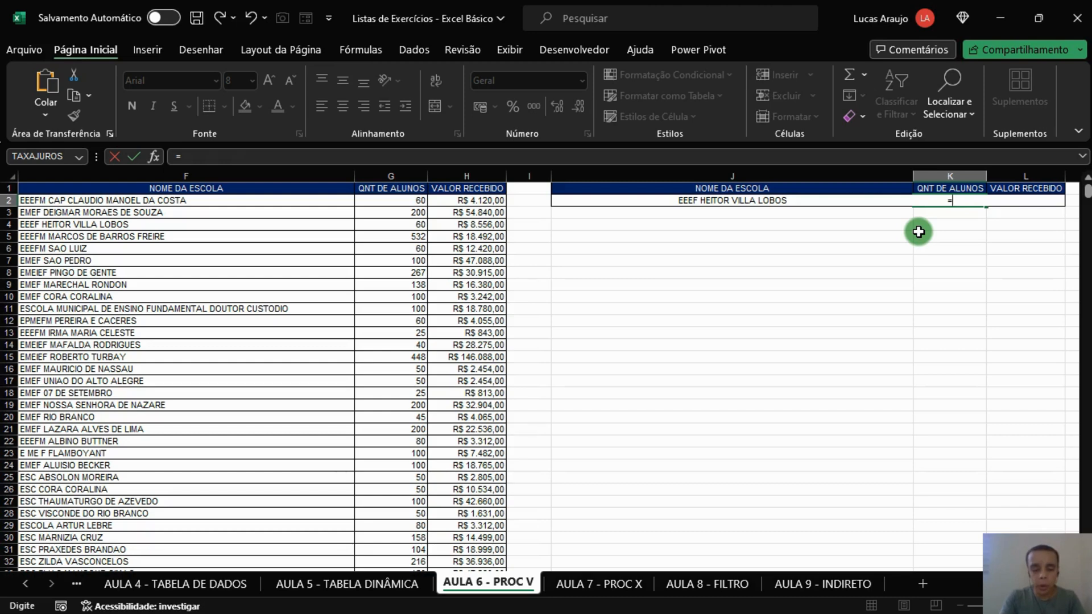
type("procv(")
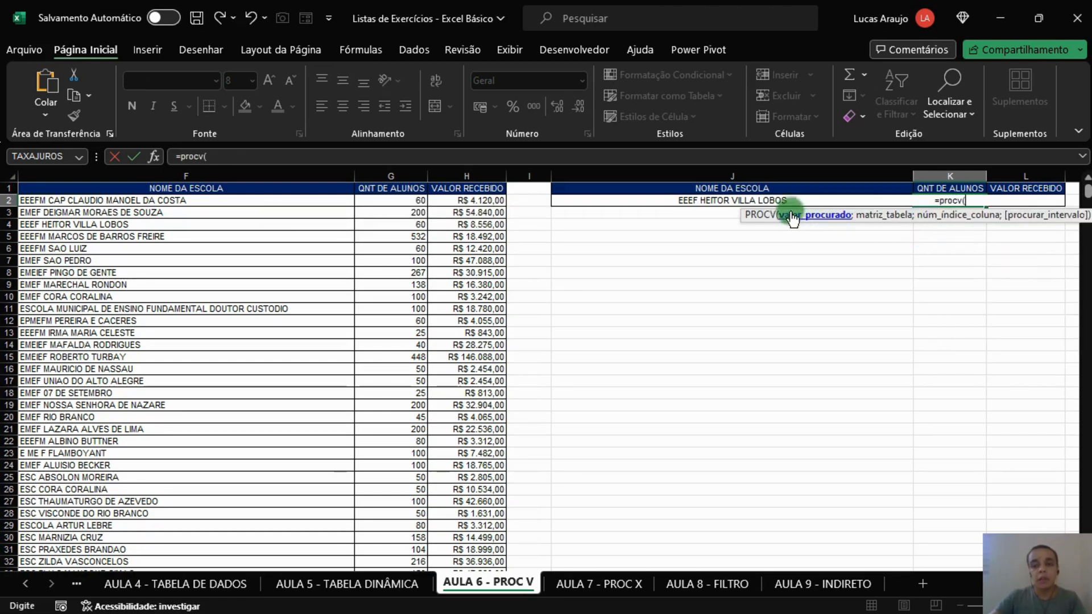
left_click(677, 201)
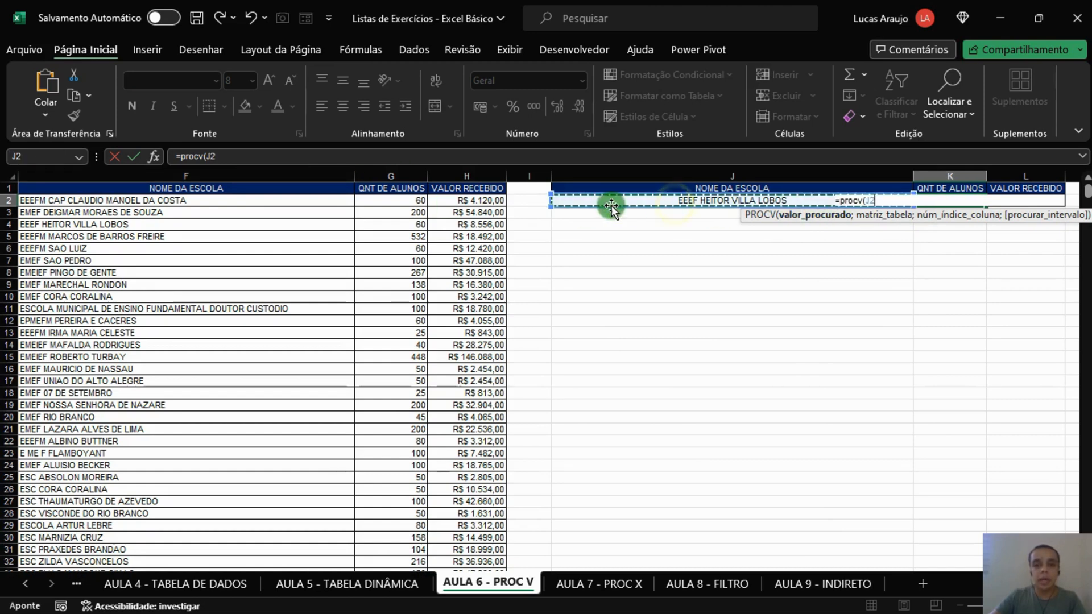
type(";")
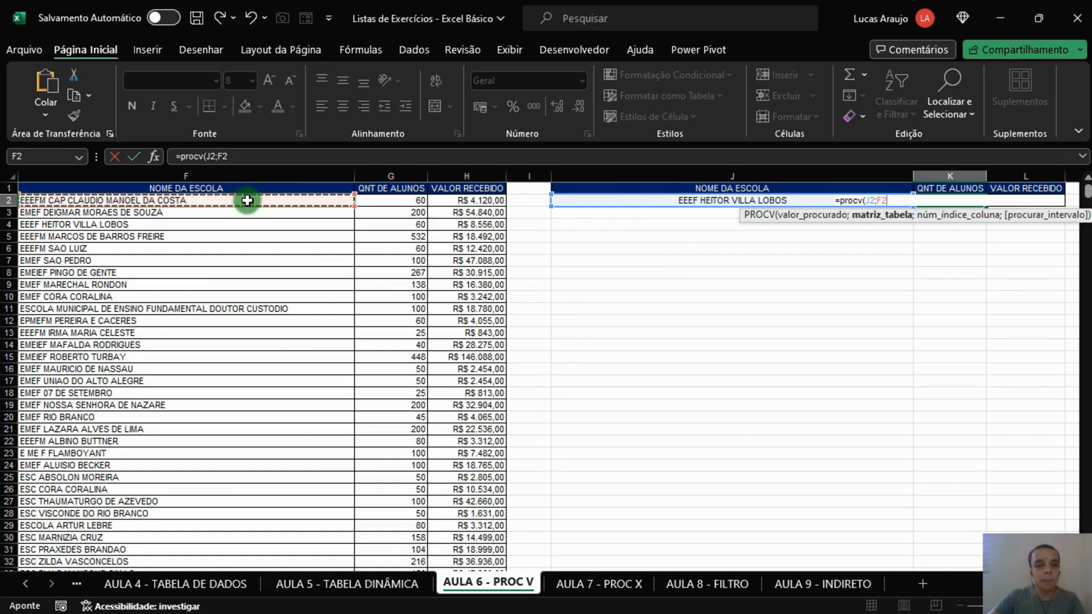
Step: Set the K2 formula's table array to the bounded range F2:H6905 instead of whole columns
left_click_drag(267, 199, 419, 214)
key("ctrl+shift+Down")
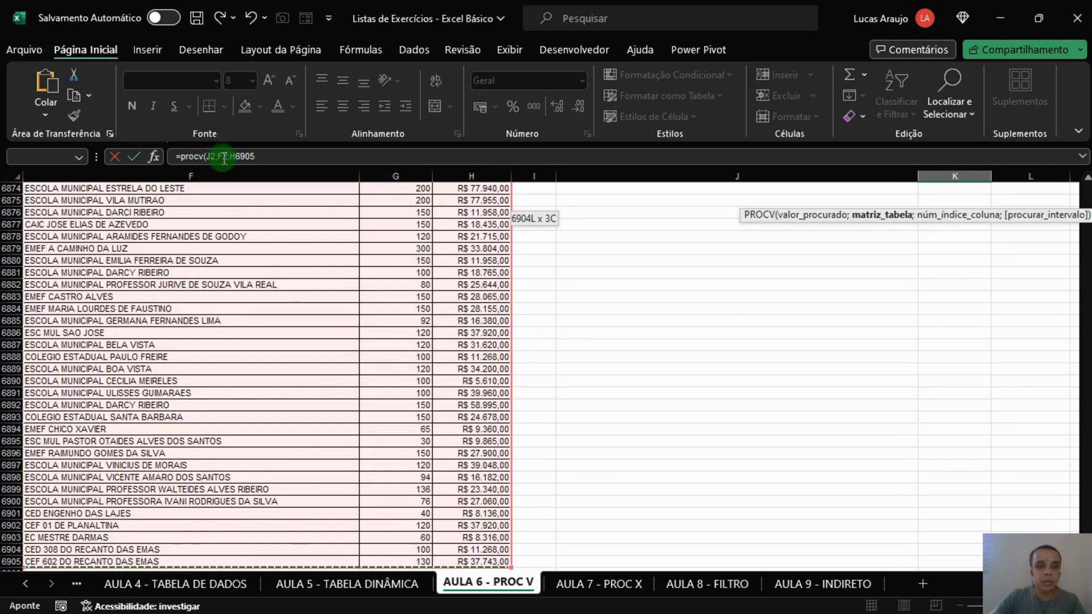
left_click_drag(224, 158, 250, 158)
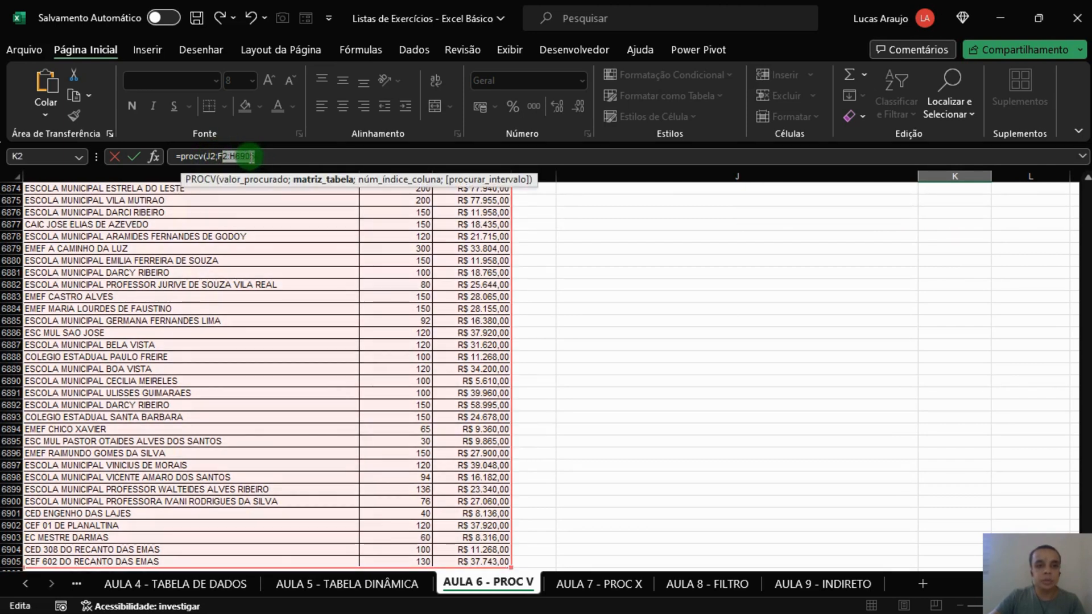
left_click(324, 149)
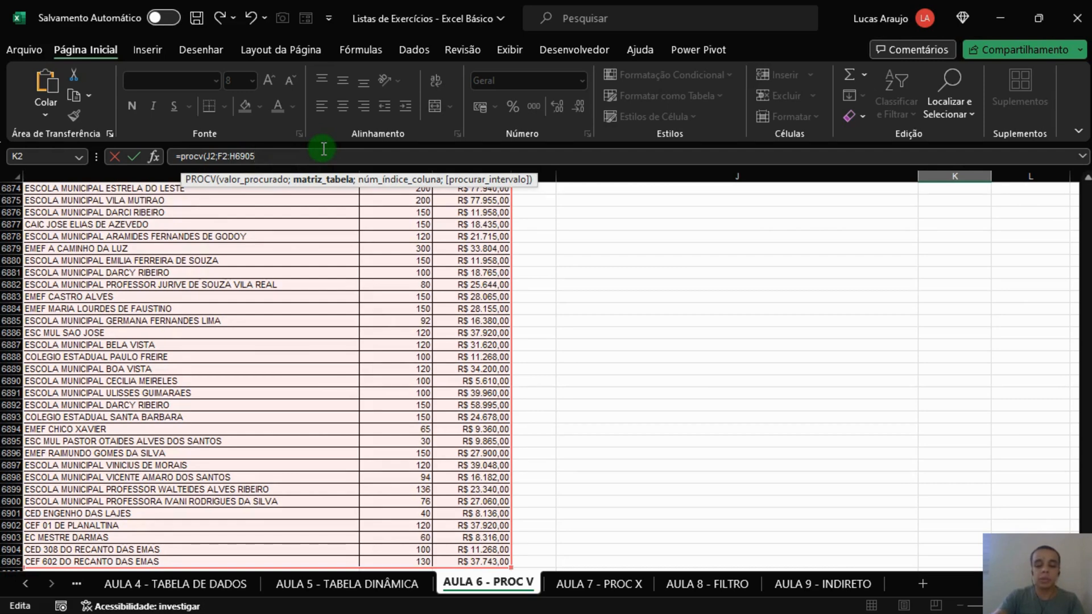
Step: Complete the K2 formula with column index 2 and exact match 0, and review the entered formula
type(";2;")
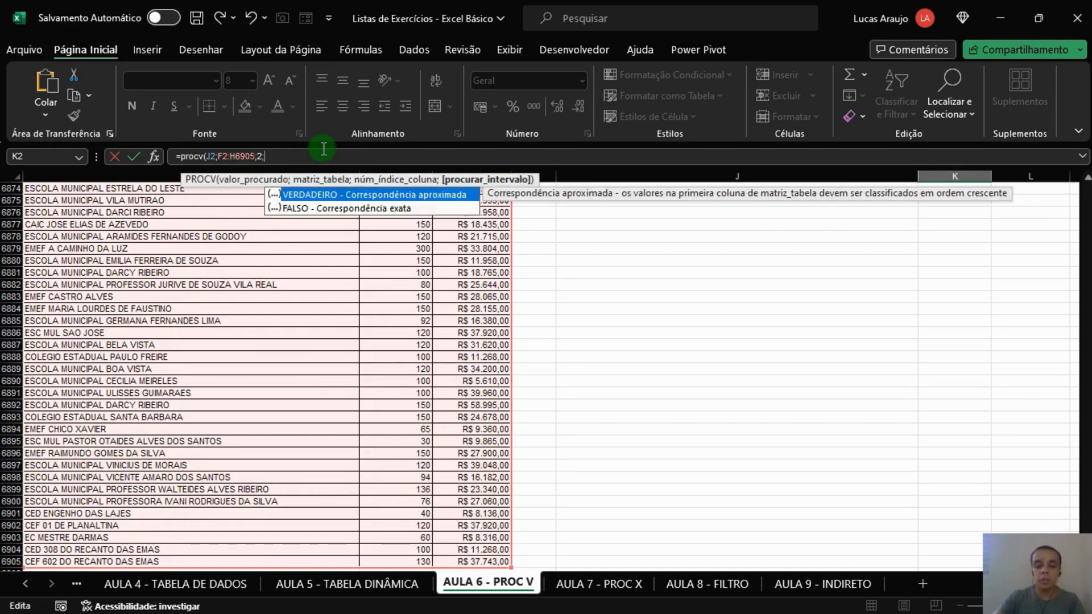
type("0)")
key("Return")
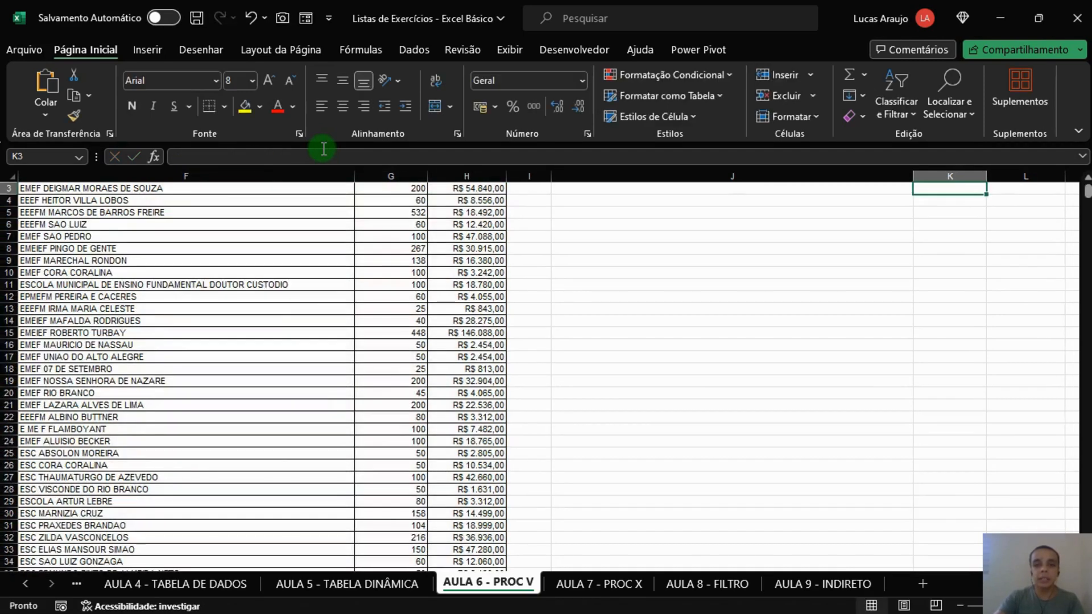
key("Up")
key("Up")
key("Down")
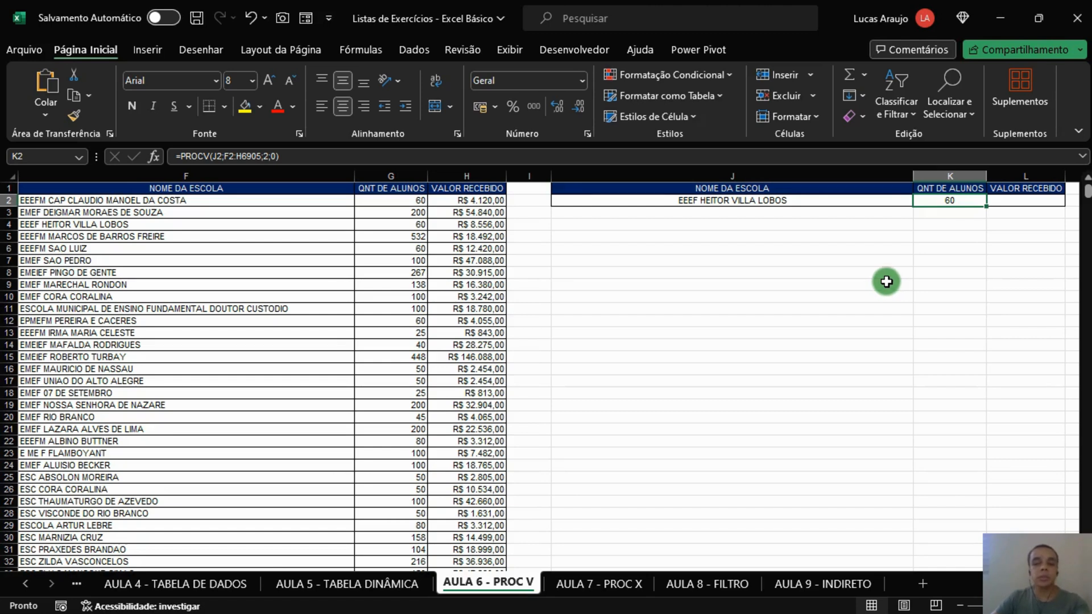
Step: Examine where the NOME DA ESCOLA lookup column F sits within the full school table in columns A to H
left_click(722, 201)
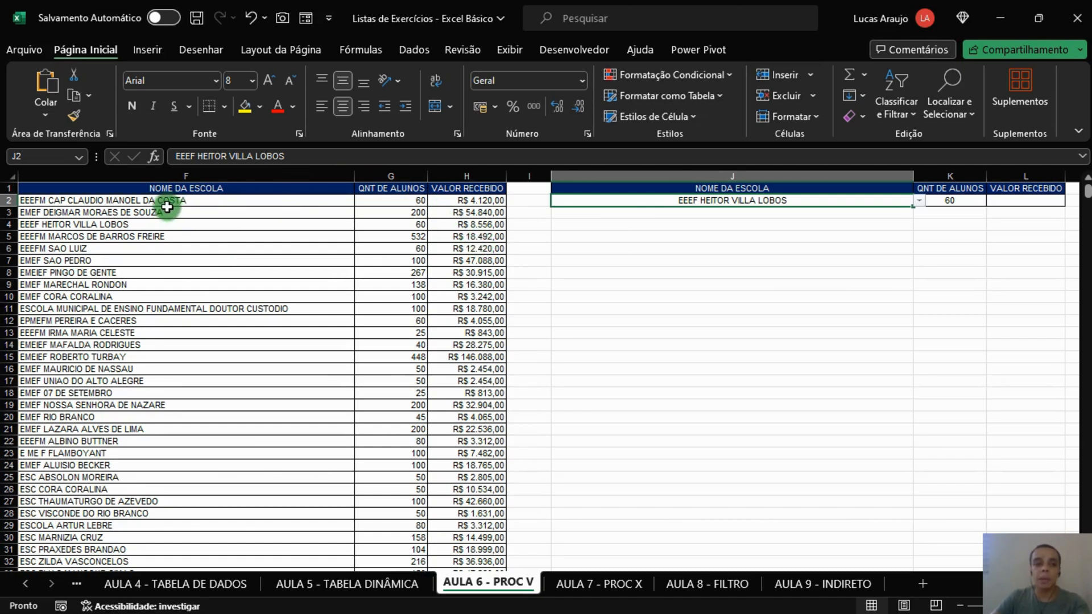
left_click(206, 188)
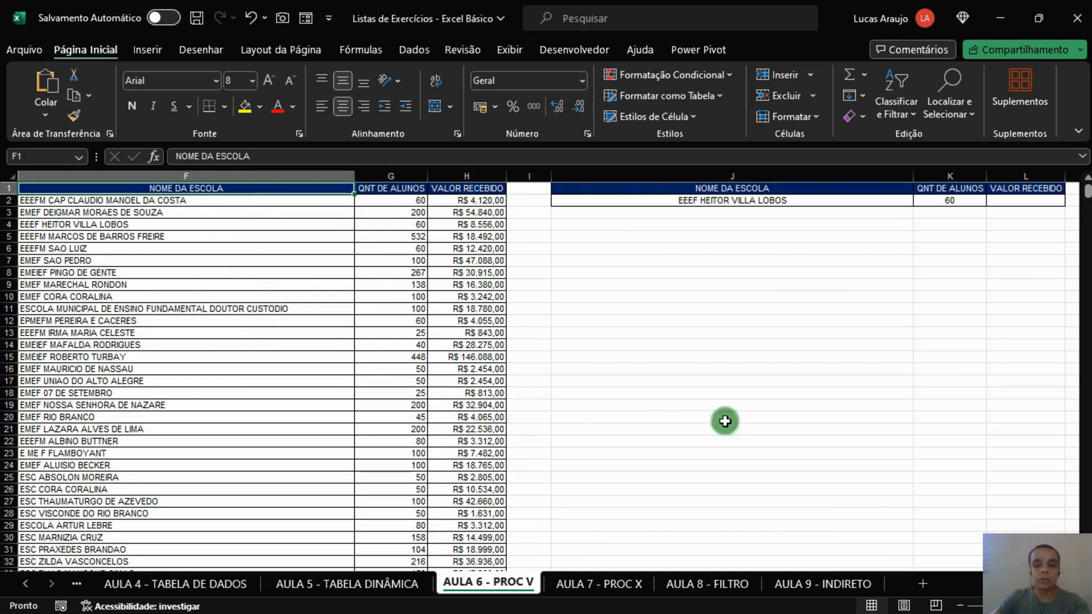
scroll(546, 369, "left", 2)
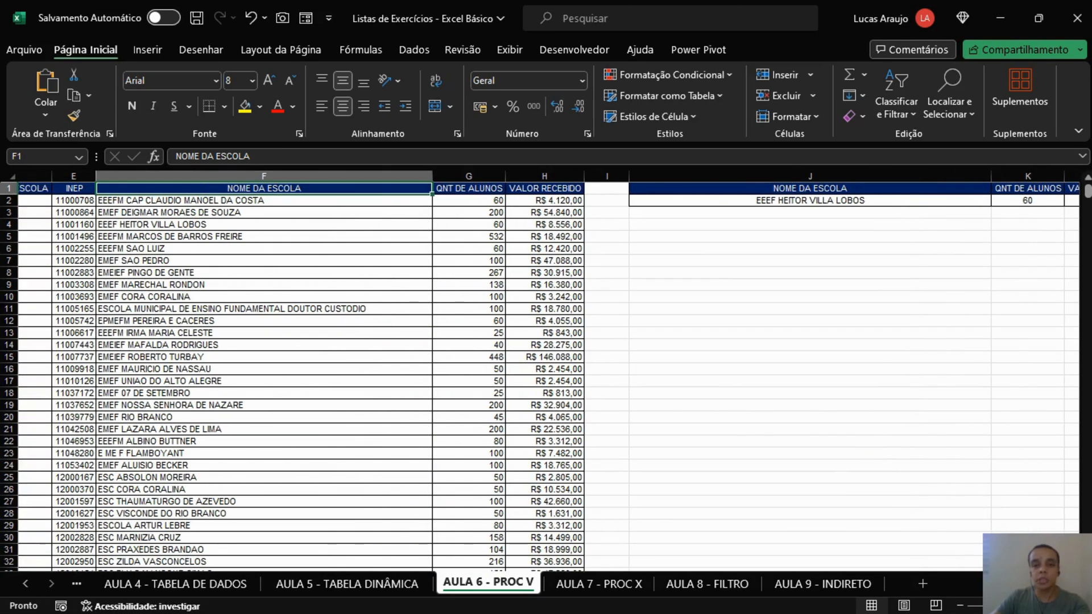
left_click(364, 173)
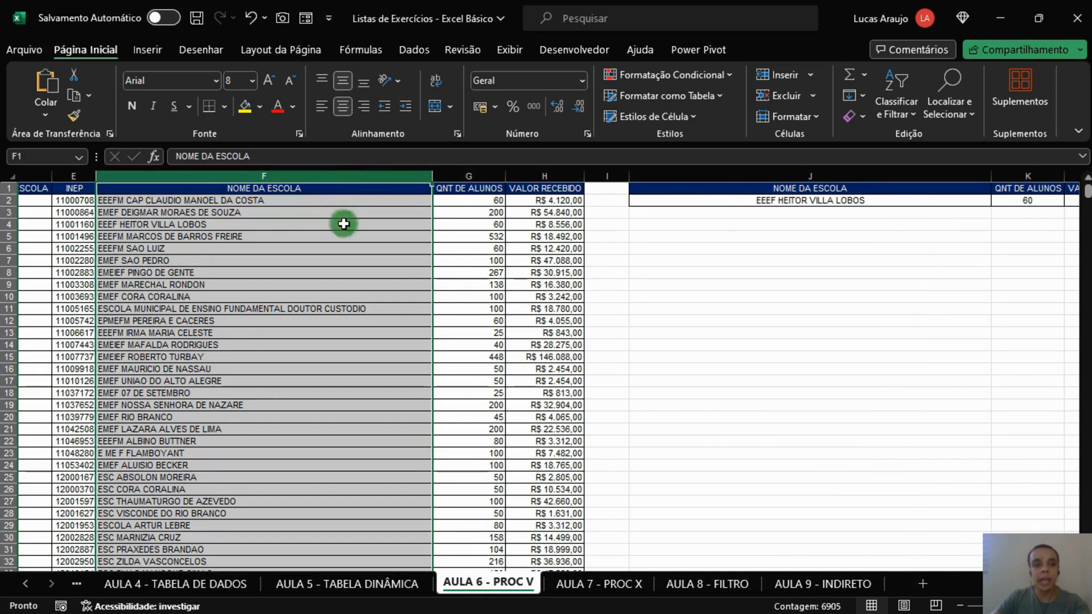
scroll(432, 185, "left", 3)
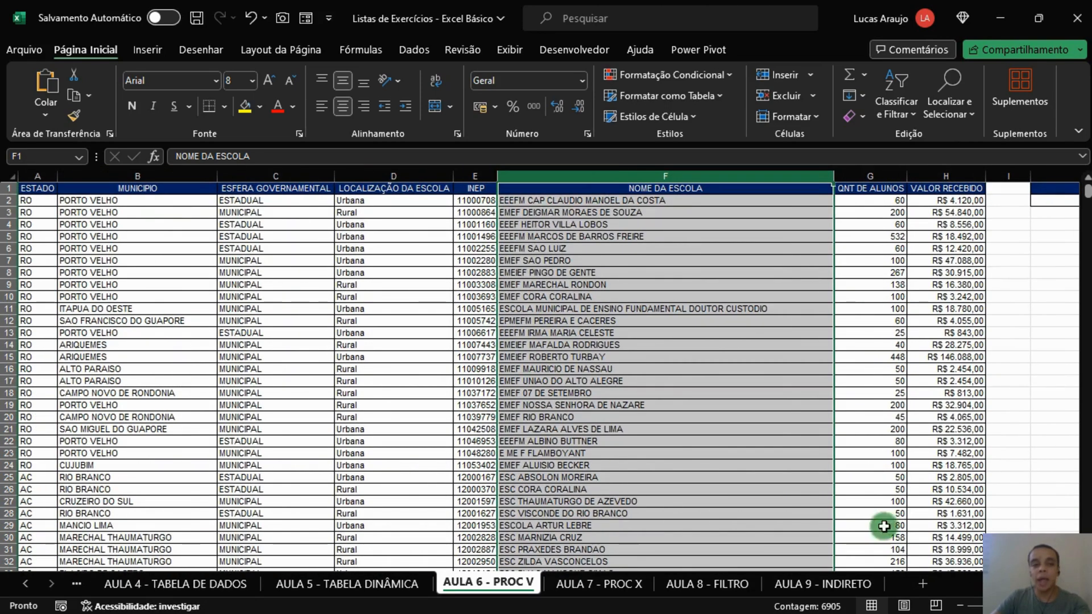
left_click(37, 176)
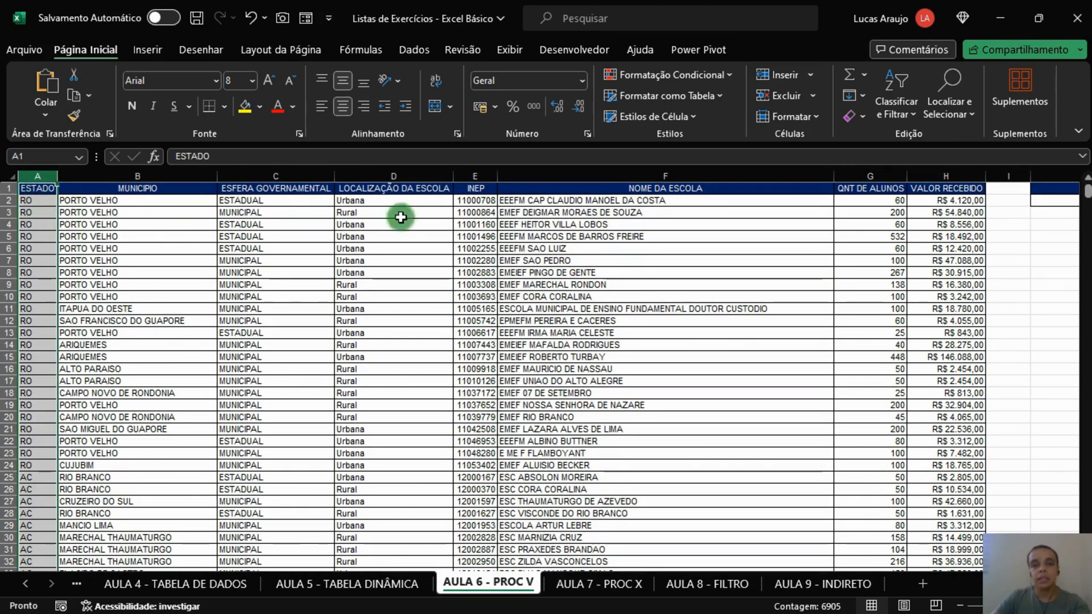
left_click_drag(961, 189, 22, 415)
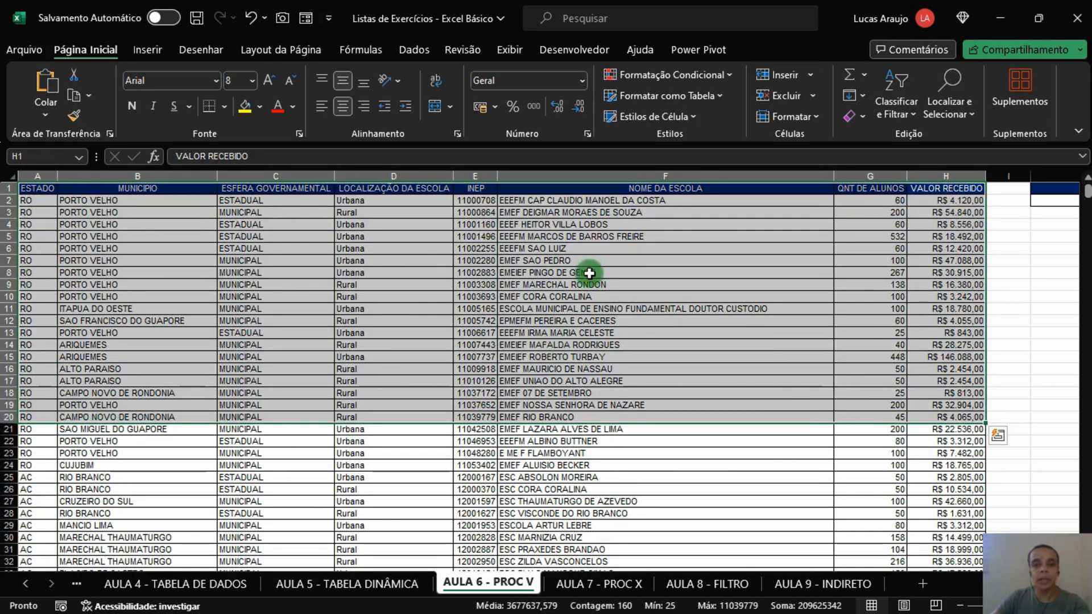
left_click(668, 176)
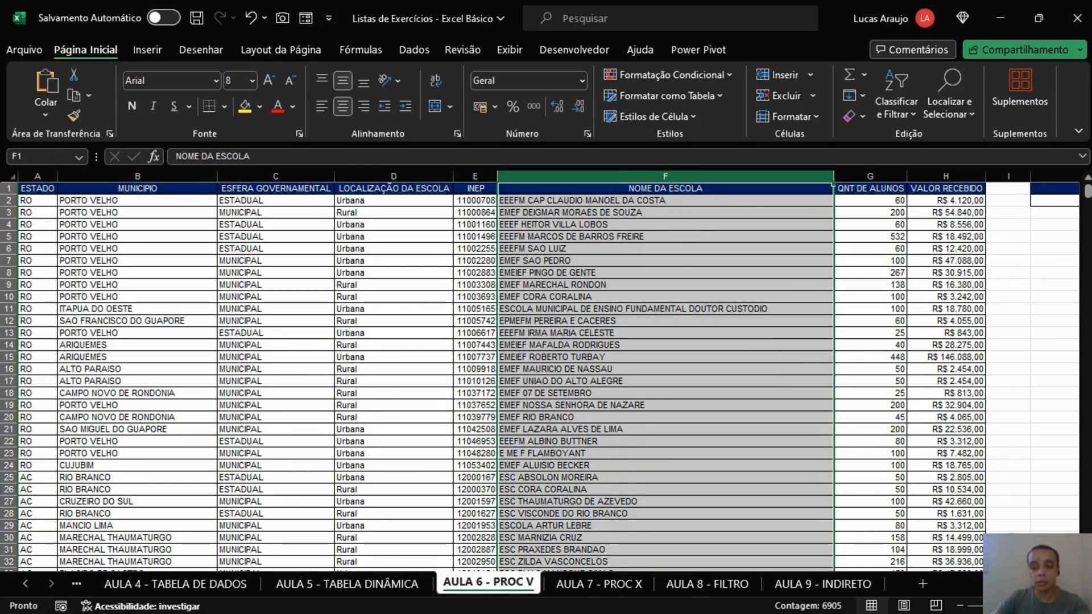
scroll(549, 372, "right", 5)
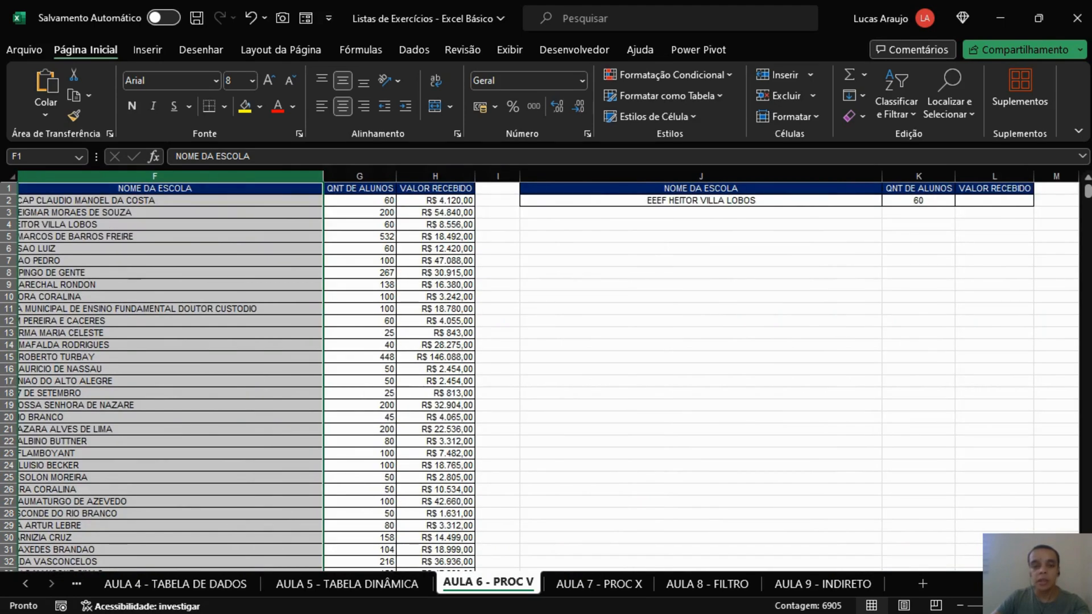
scroll(631, 445, "left", 5)
Step: Convert the school data in A1:H6905 into a table with headers
left_click(432, 261)
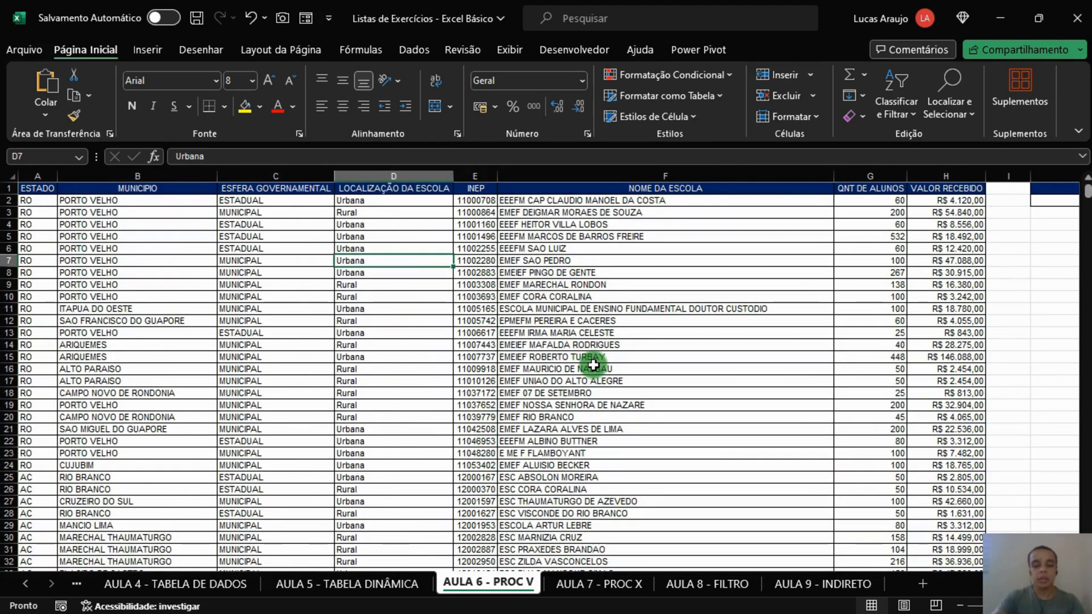
key("ctrl+t")
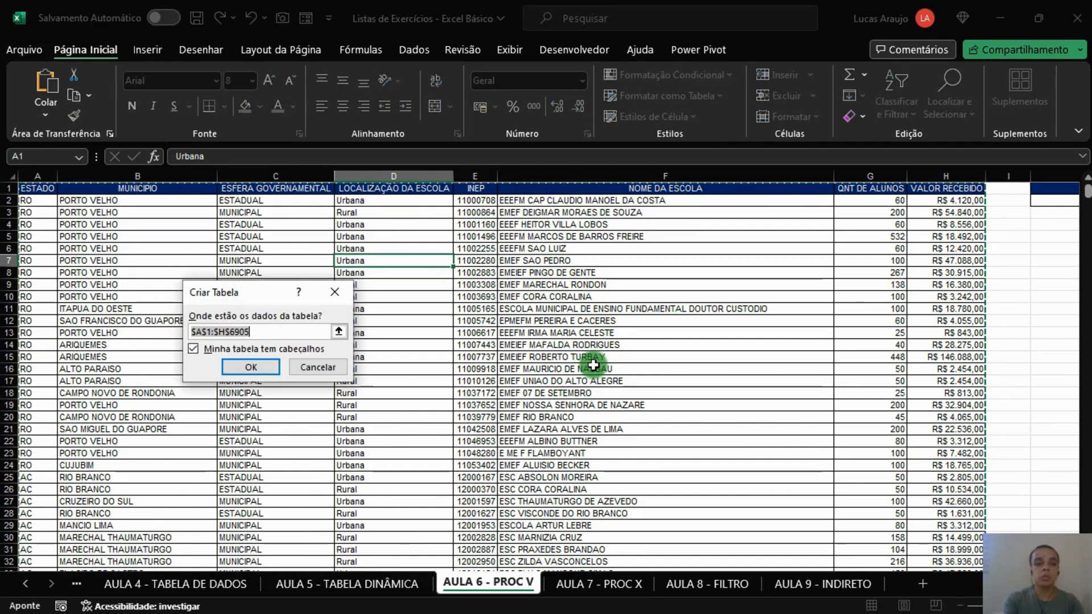
left_click(233, 369)
Step: Rename the new school table as TAB_AULA6
left_click(66, 94)
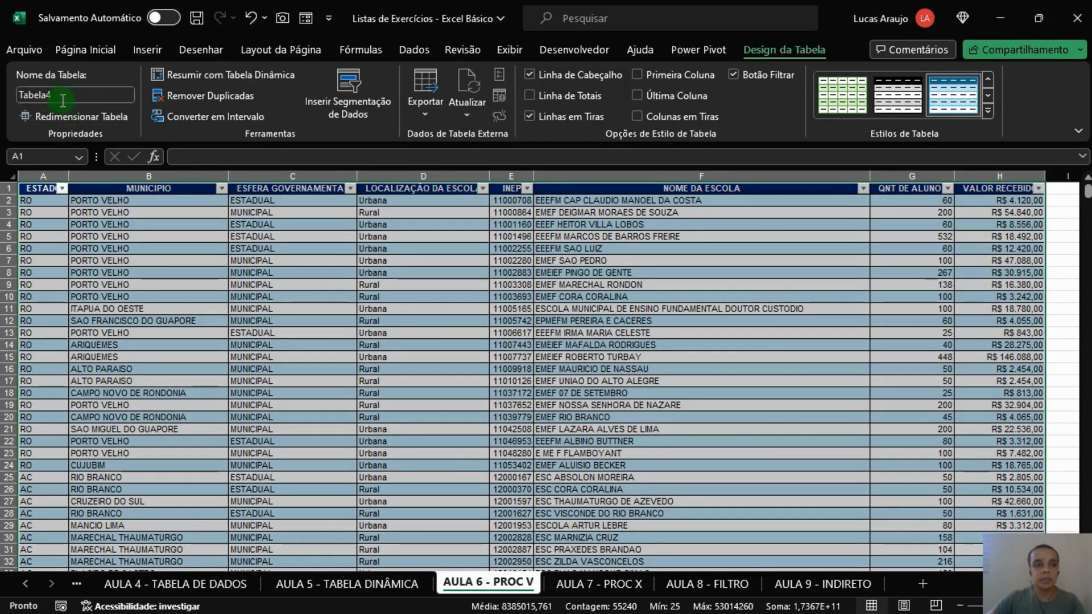
left_click_drag(80, 94, 2, 94)
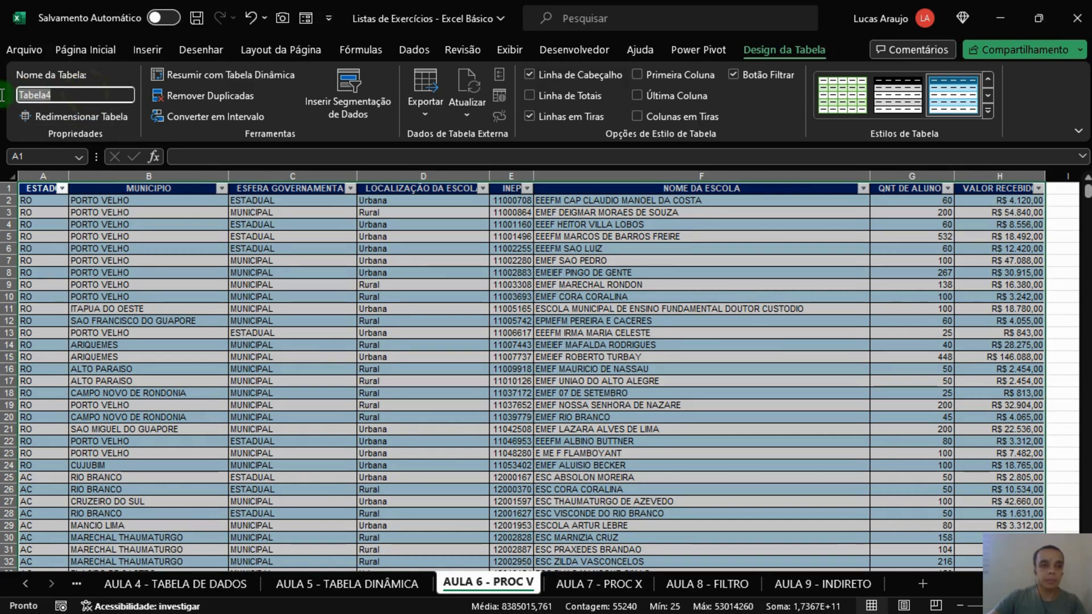
type("AB_AULA6")
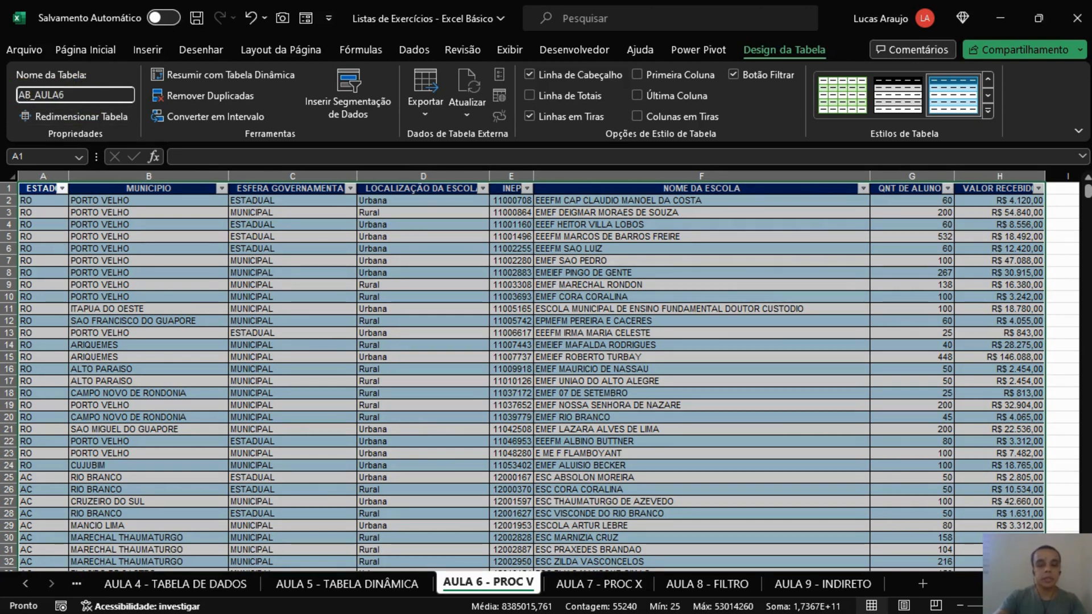
type("T")
key("Return")
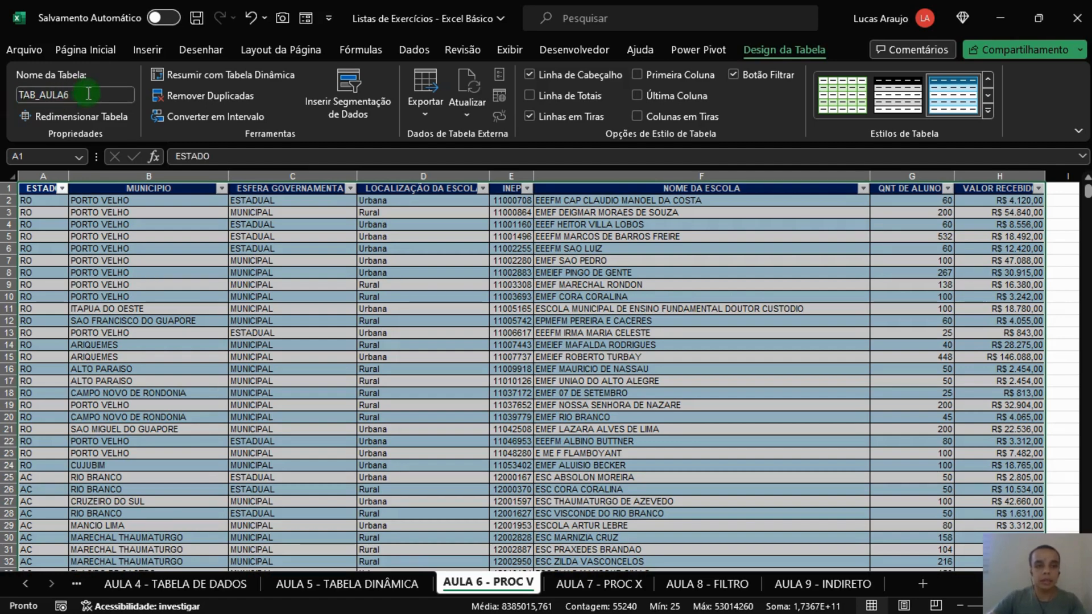
Step: Start a second PROCV formula in cell K4 with J2 as the lookup value
left_click(779, 321)
scroll(928, 487, "right", 5)
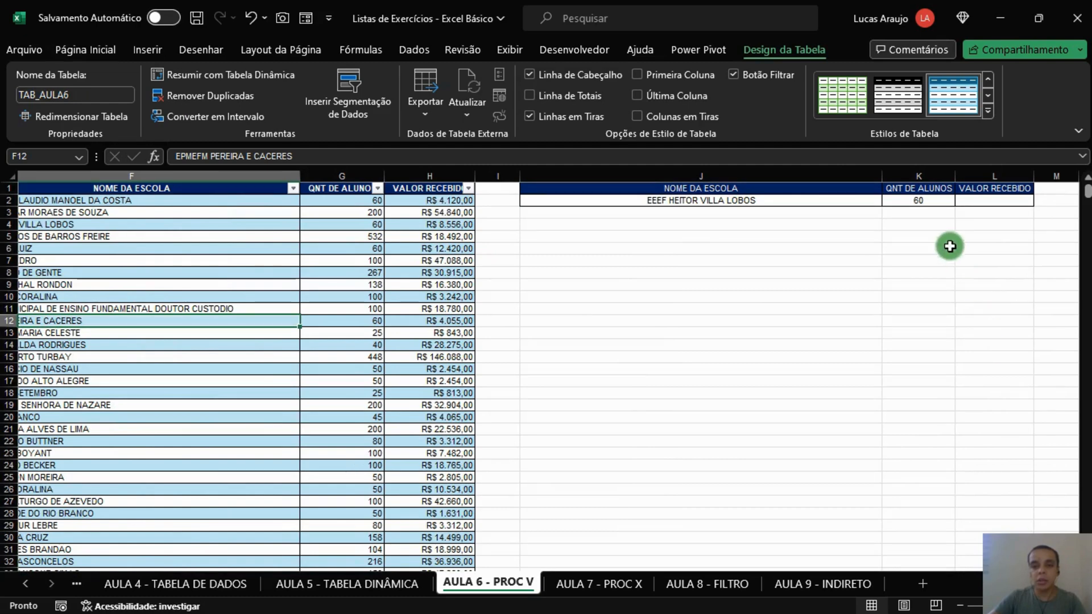
left_click(925, 224)
type("=")
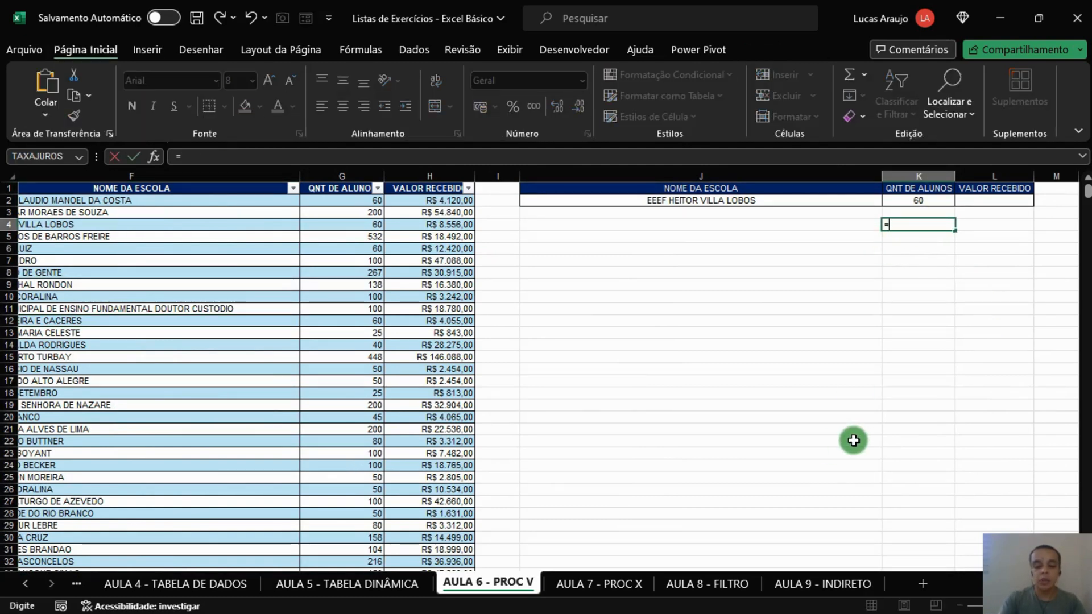
type("PROCV(")
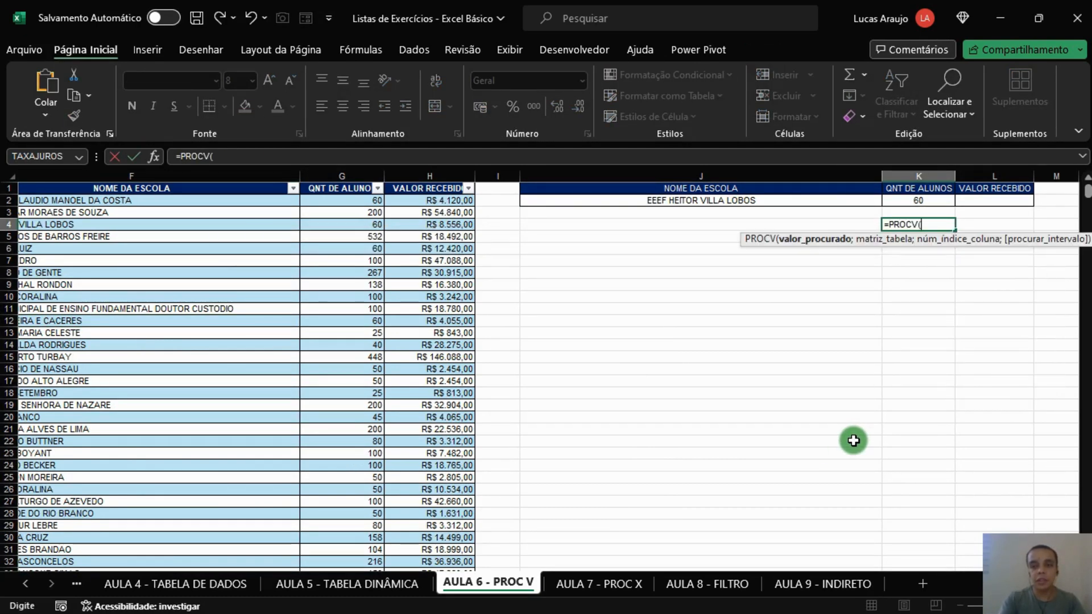
left_click(771, 199)
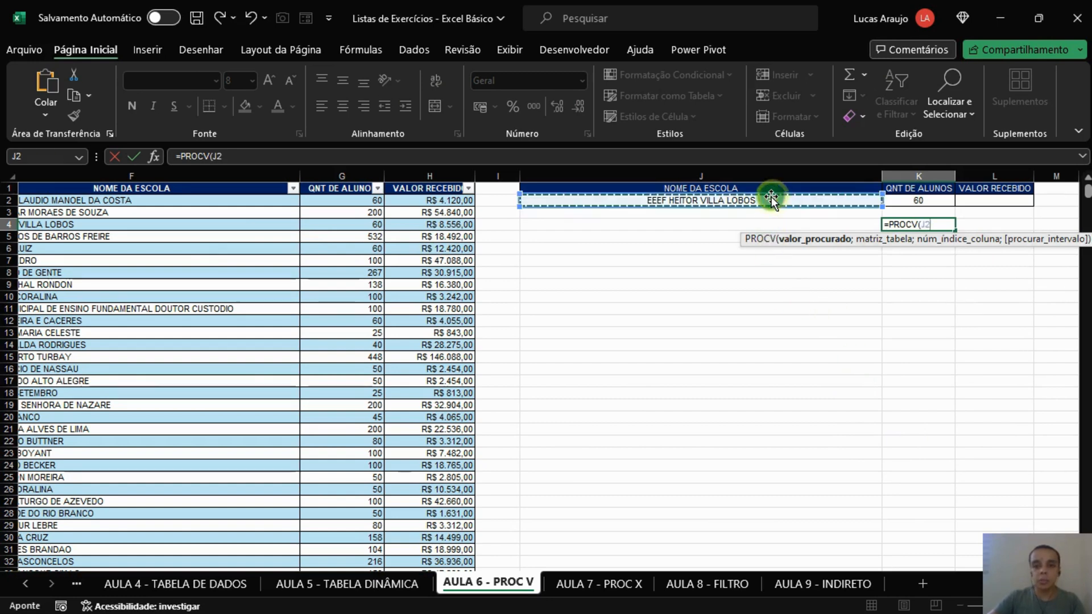
type(";")
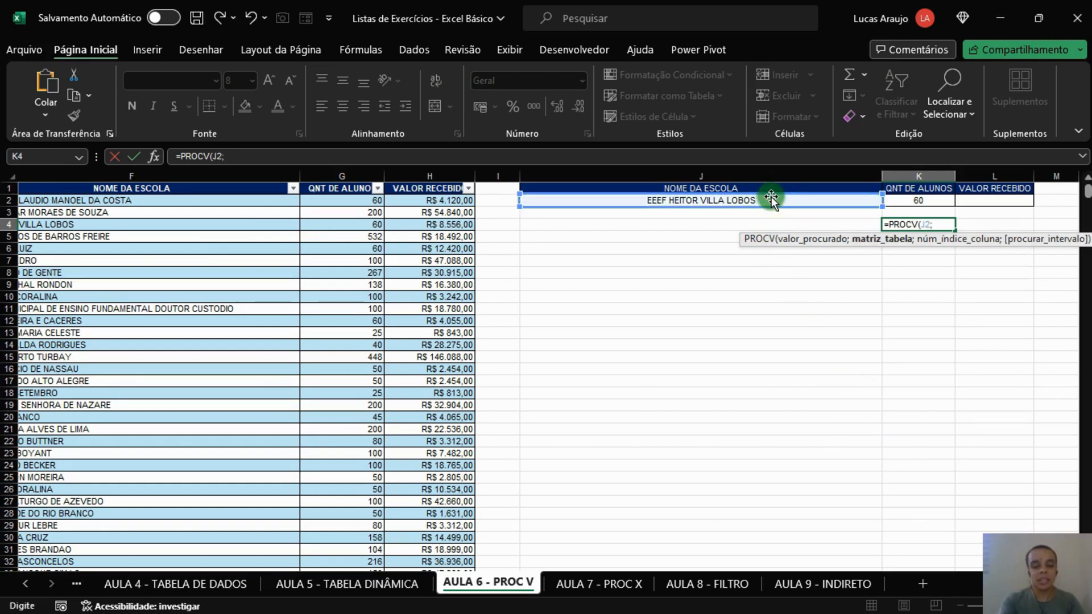
type("TAB")
Step: Set the K4 formula's table array to TAB_AULA6 and check the table's column order for the column index argument
key("Down")
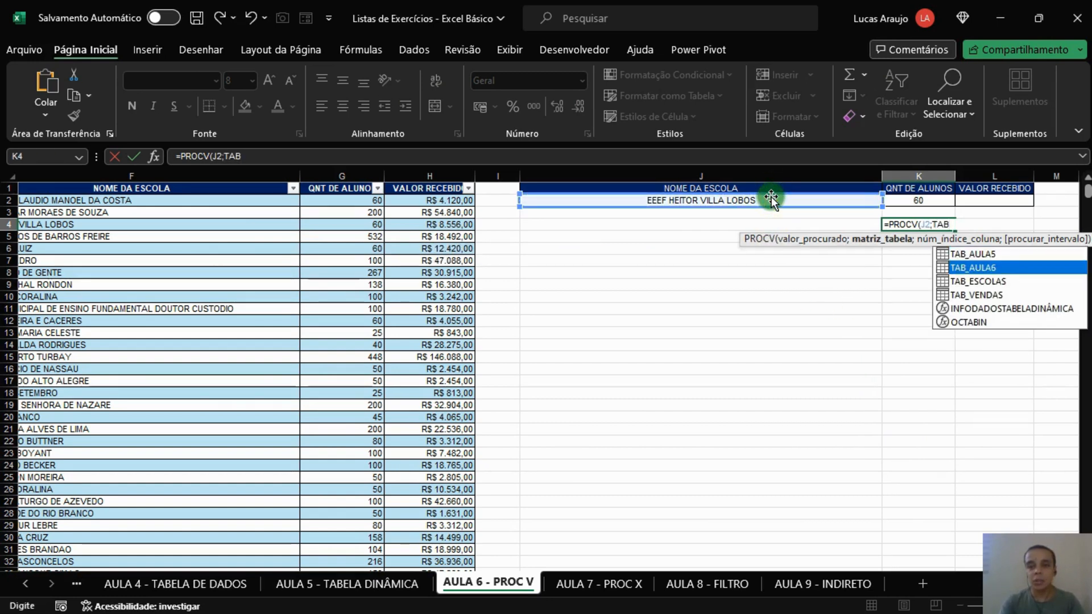
key("Tab")
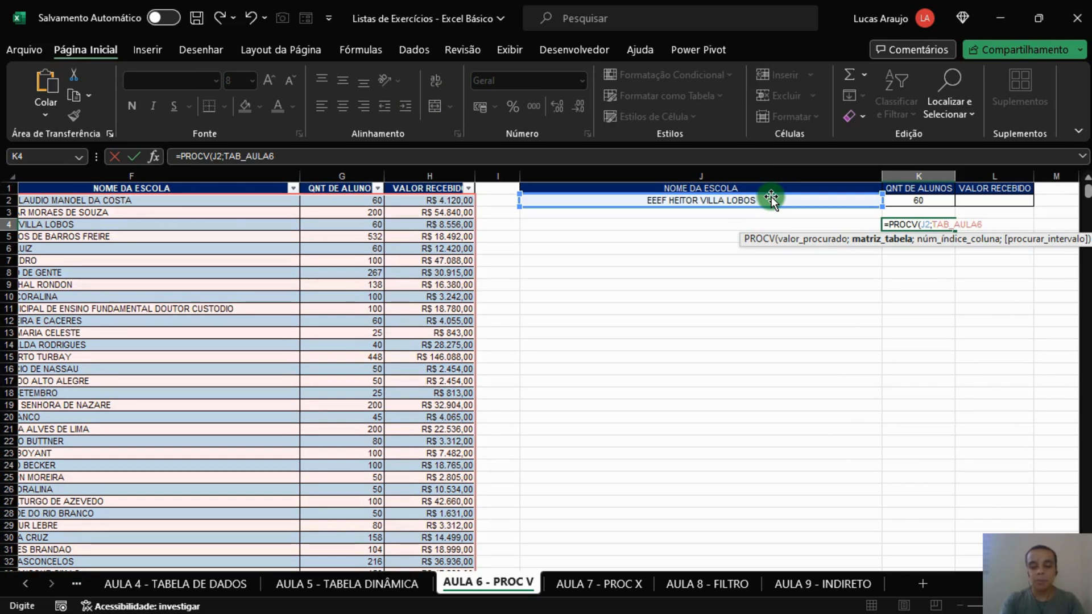
type(";")
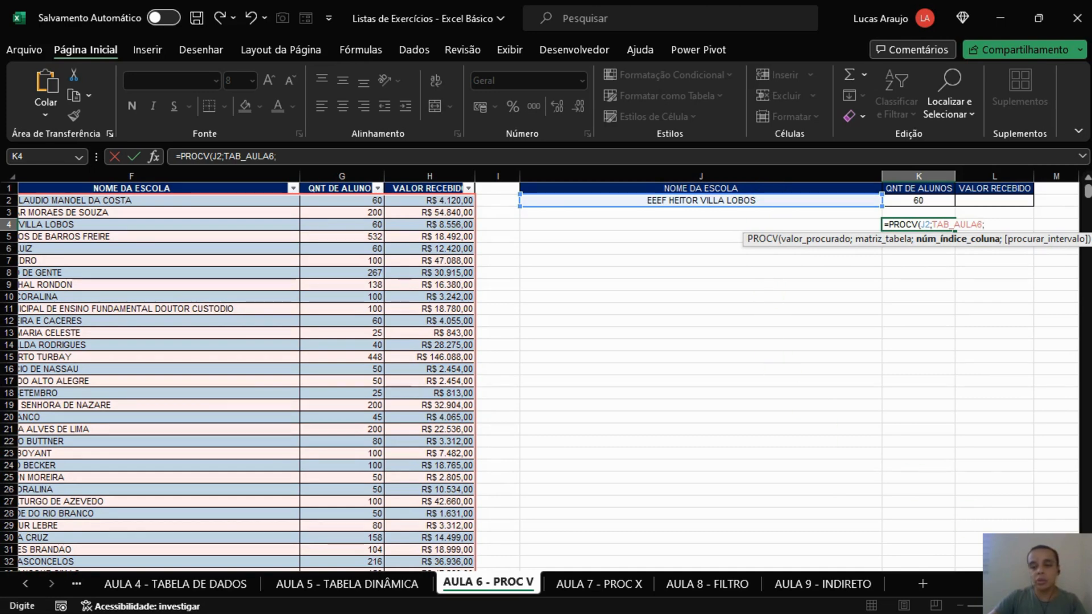
scroll(969, 518, "left", 5)
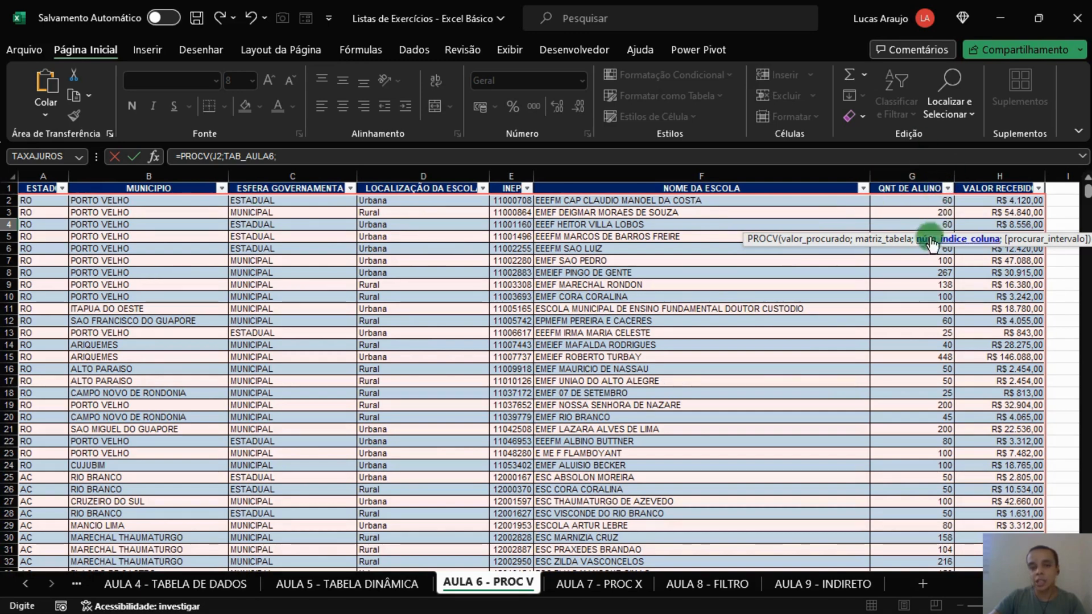
Step: Complete the K4 PROCV formula with column index 7 and exact match 0
type(";0")
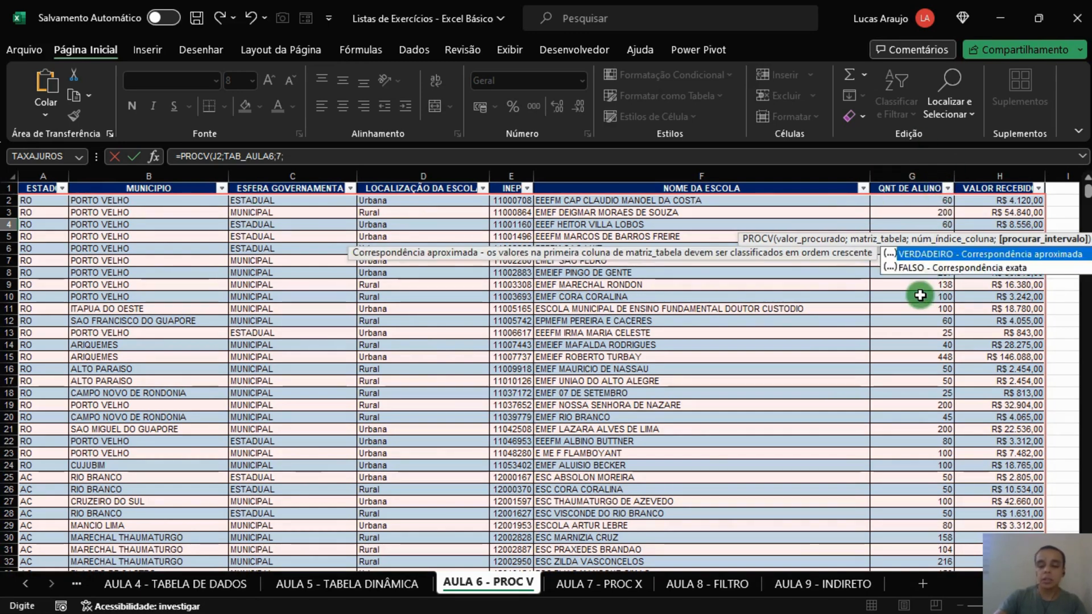
key("Return")
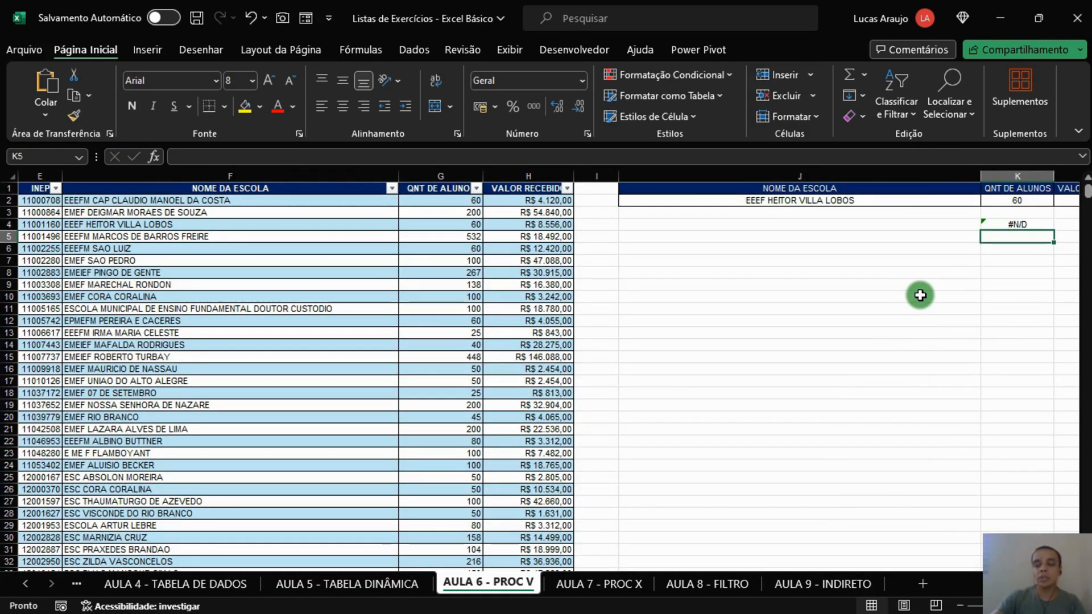
key("Up")
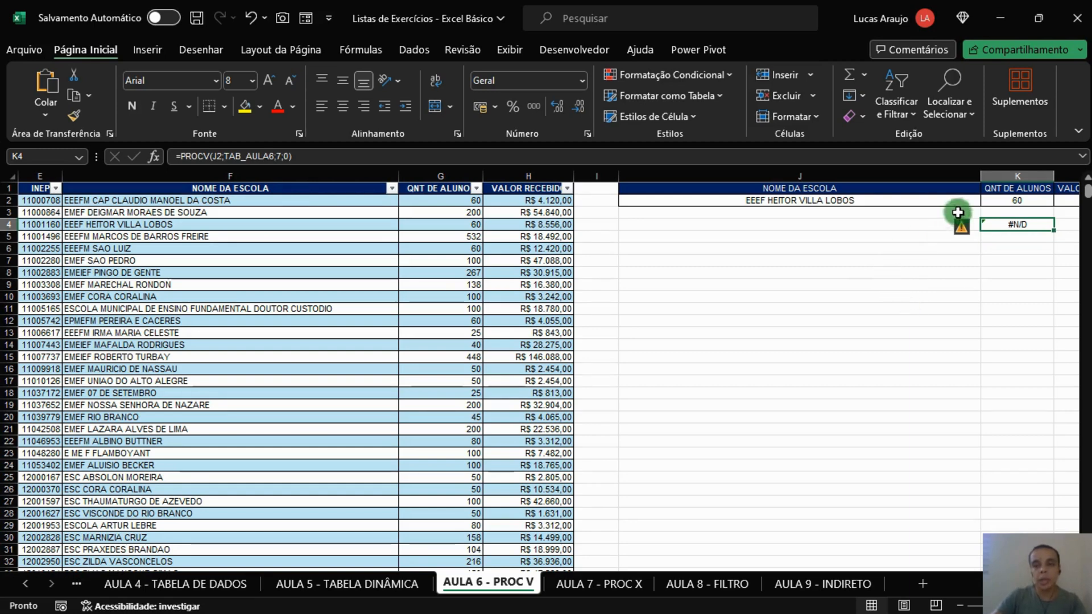
Step: Compare the lookup value in J2 with the first column of TAB_AULA6 and review the formulas in K4 and K2
left_click(931, 197)
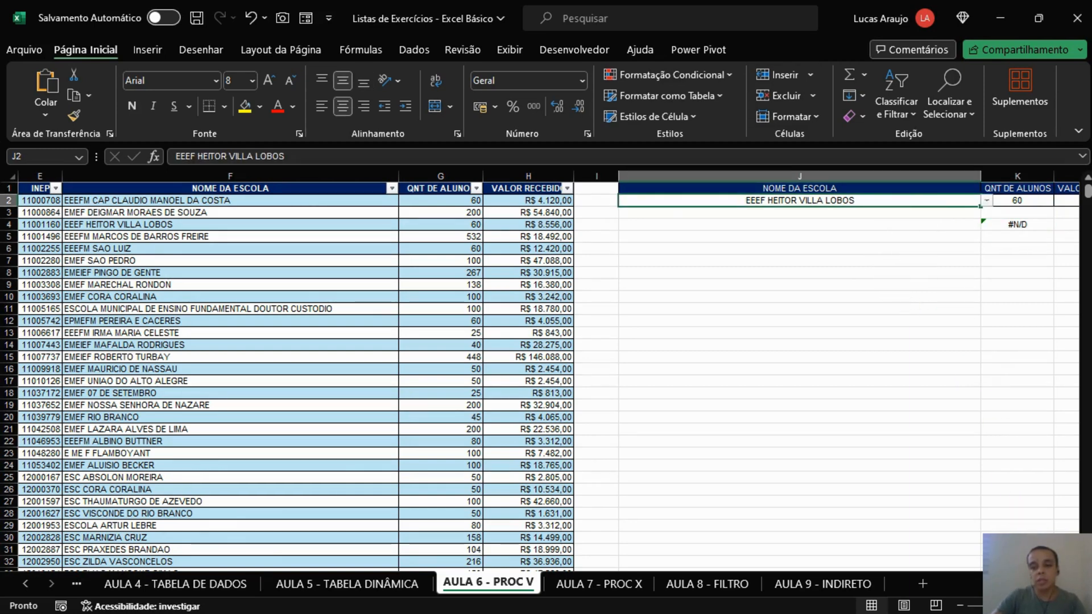
scroll(550, 370, "left", 3)
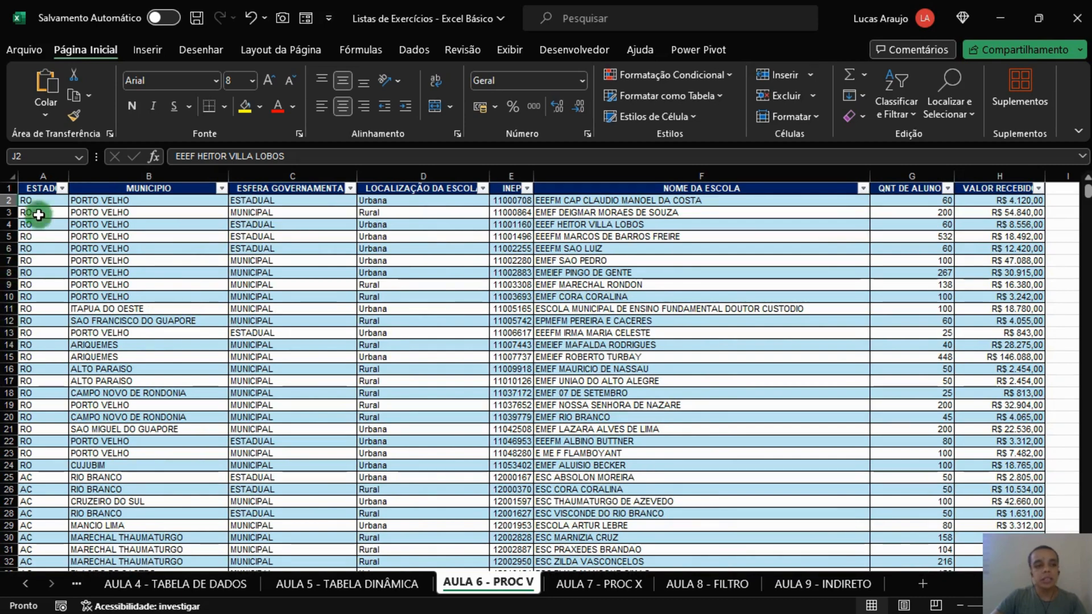
left_click(60, 200)
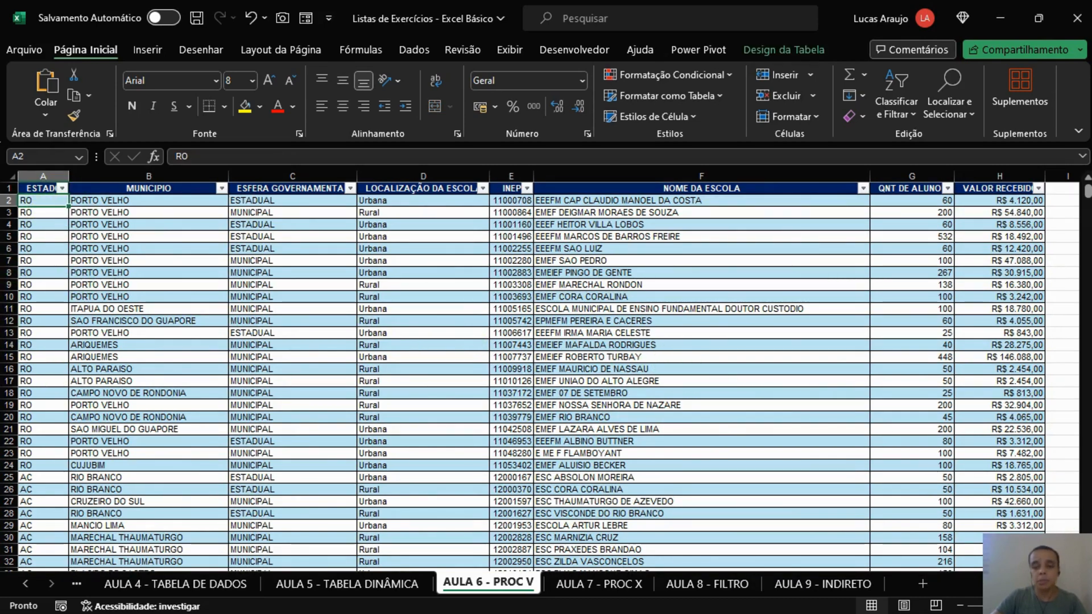
scroll(930, 538, "right", 1)
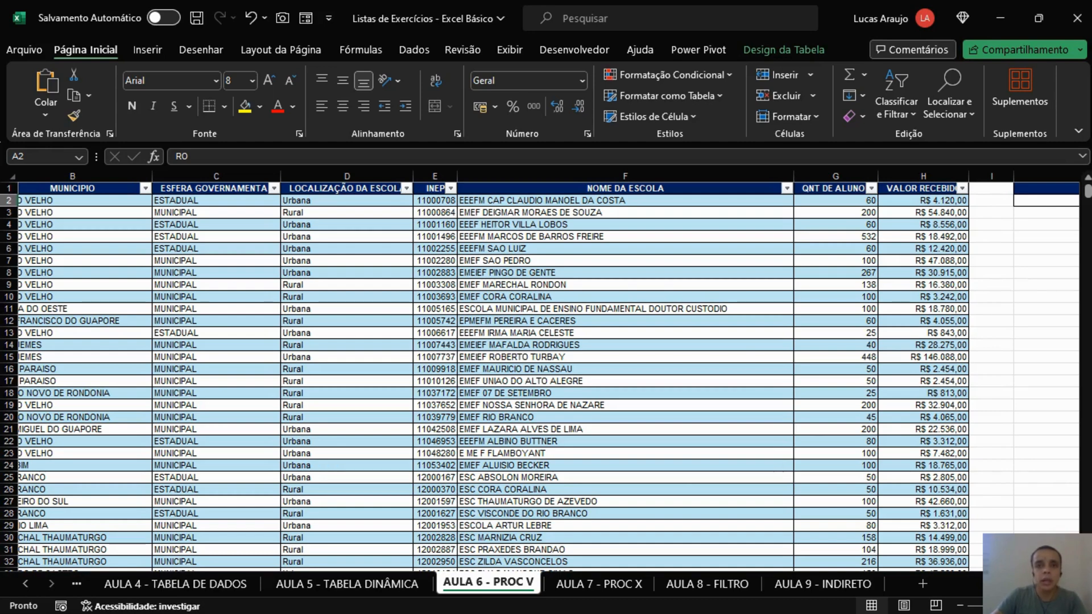
scroll(546, 370, "right", 4)
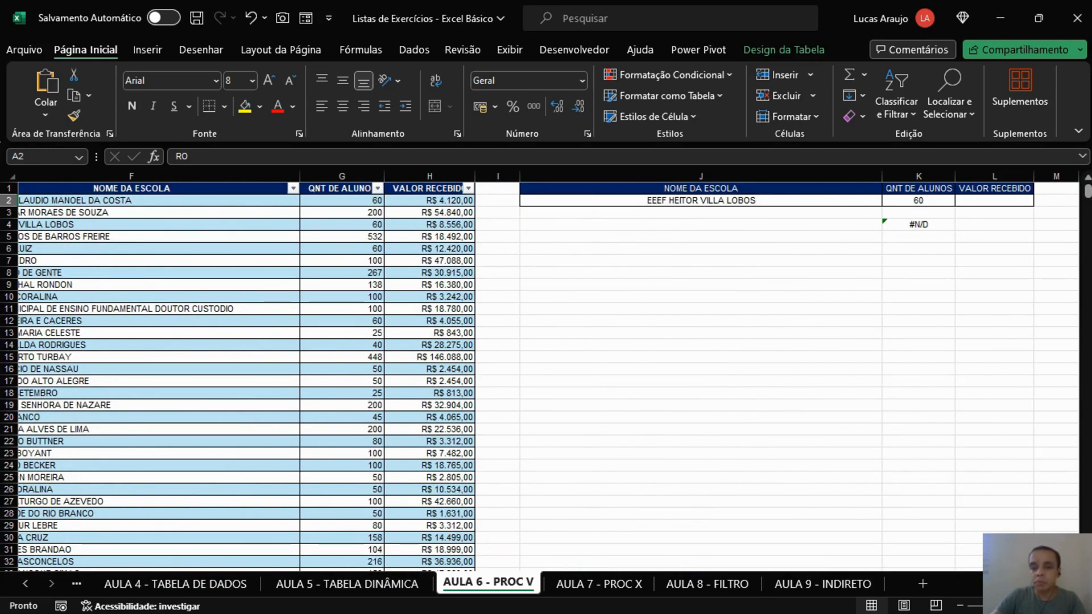
left_click(1013, 340)
left_click(939, 223)
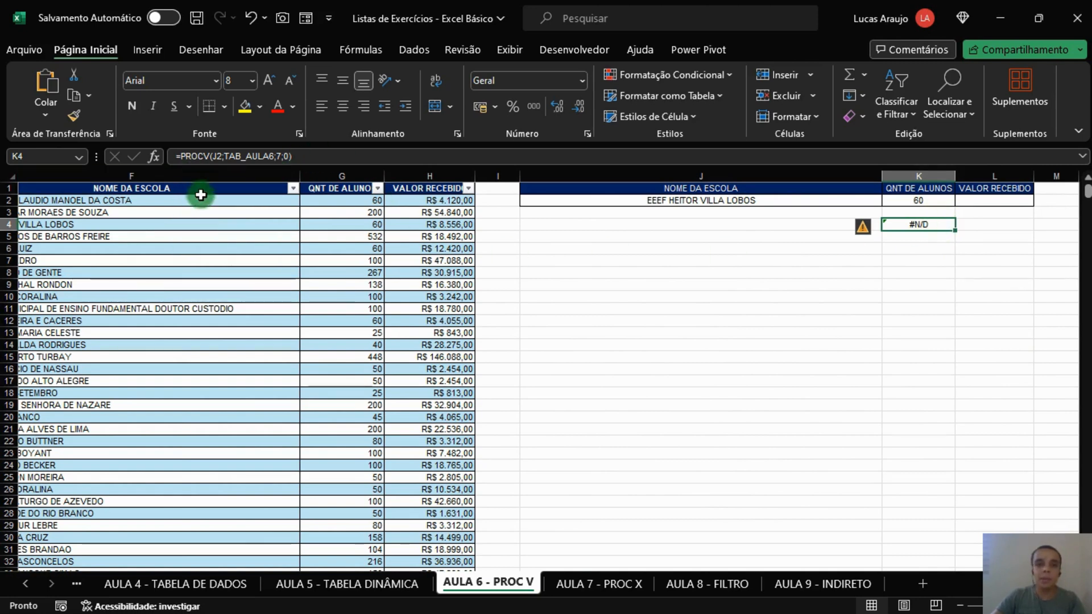
left_click(918, 200)
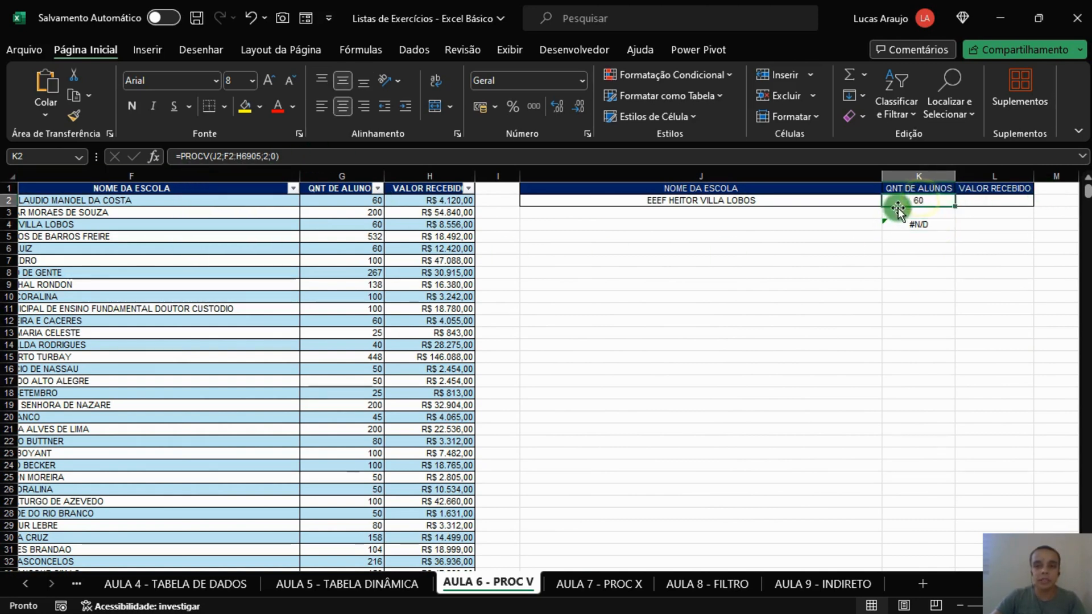
Step: Start a PROCV formula in the VALOR RECEBIDO cell L2 with J2 as the lookup value
left_click(1001, 201)
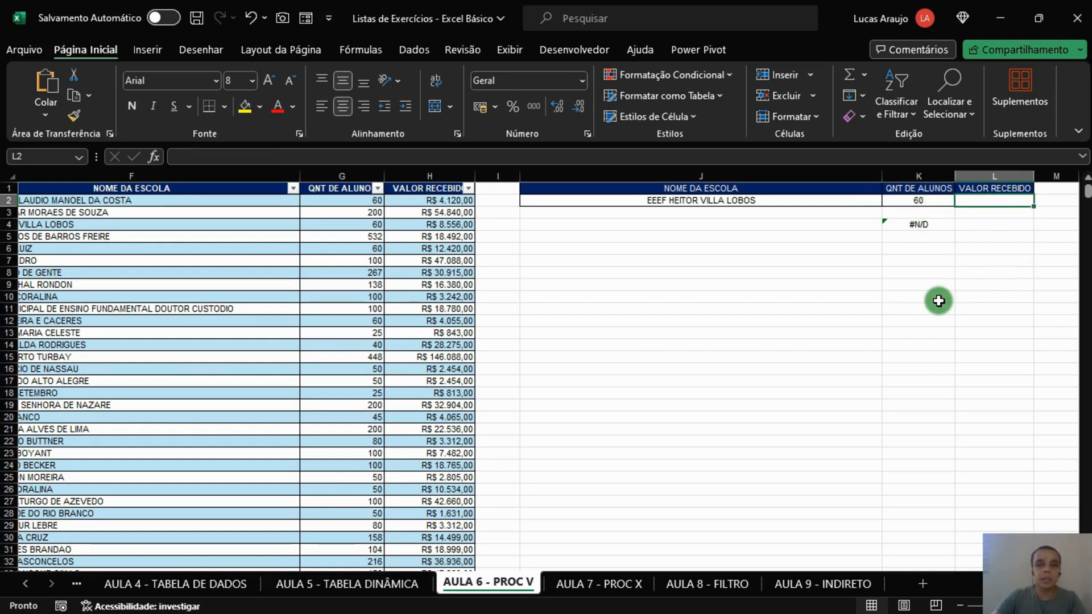
type("=")
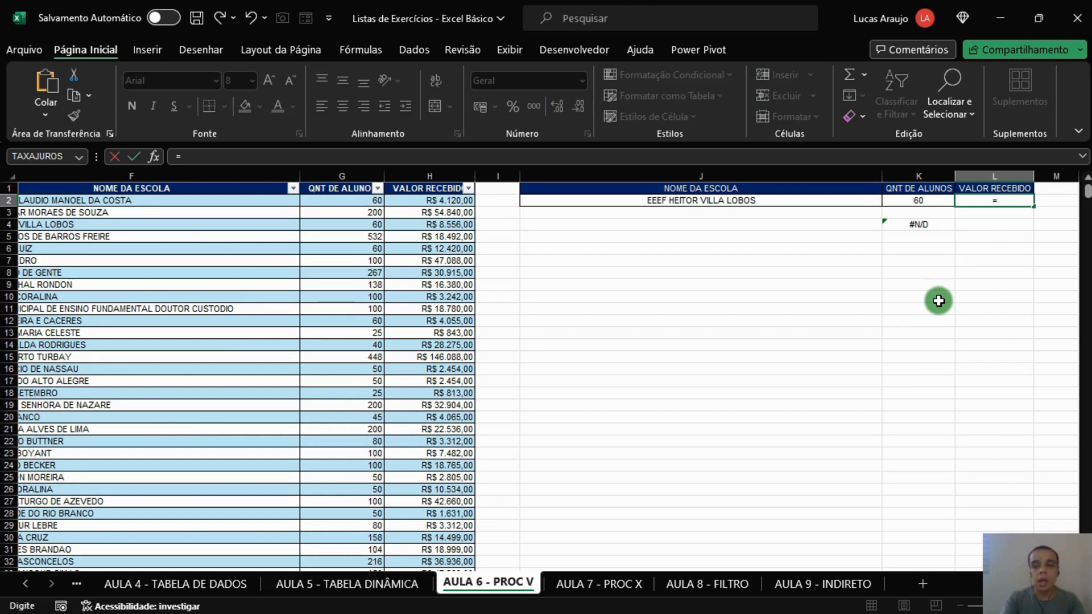
type("PROCV(")
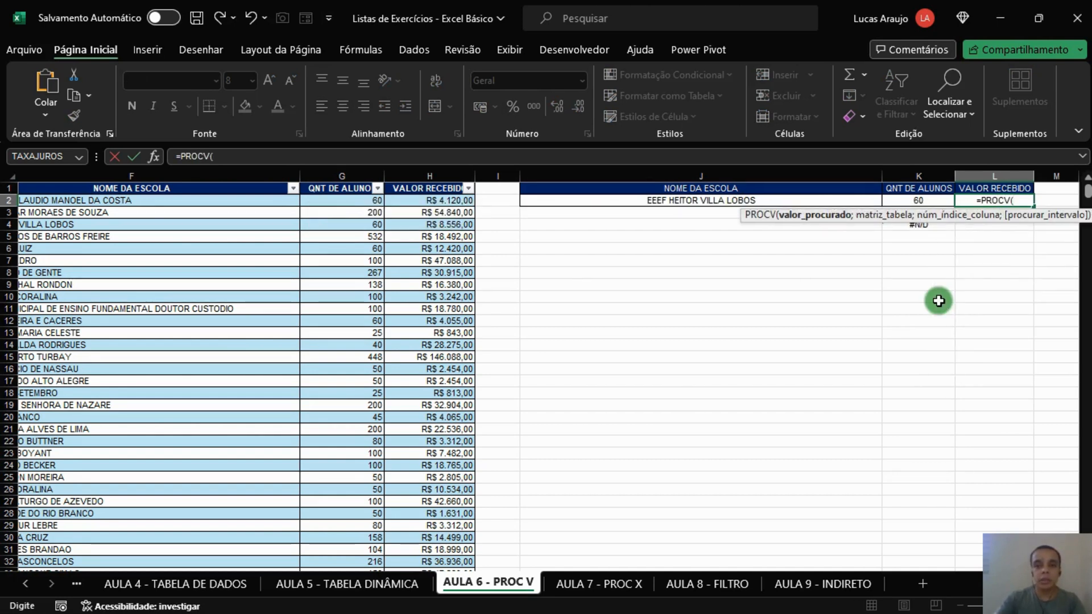
left_click(697, 200)
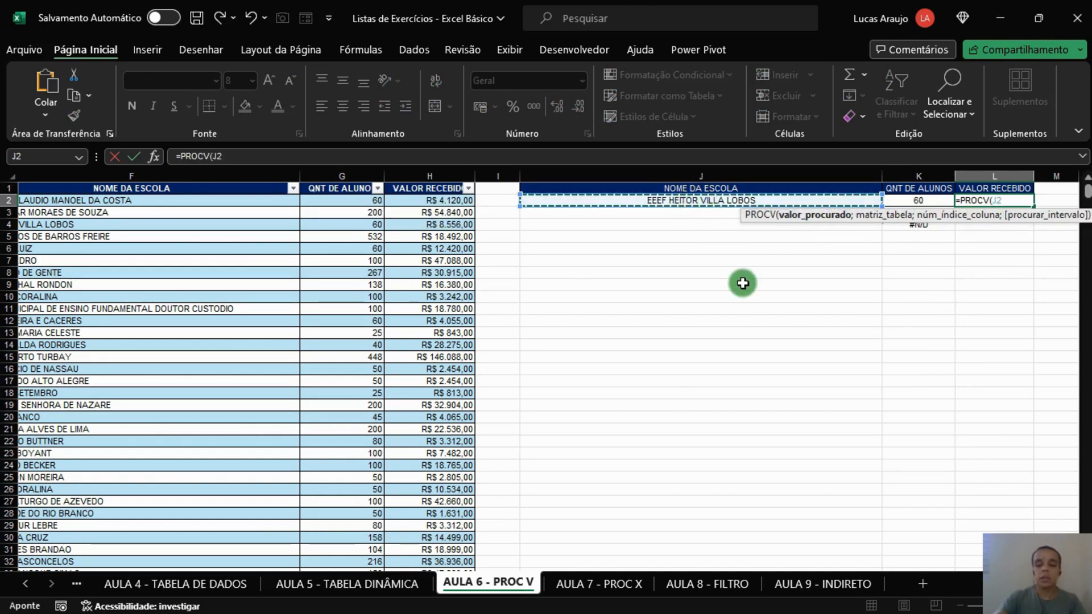
type(";")
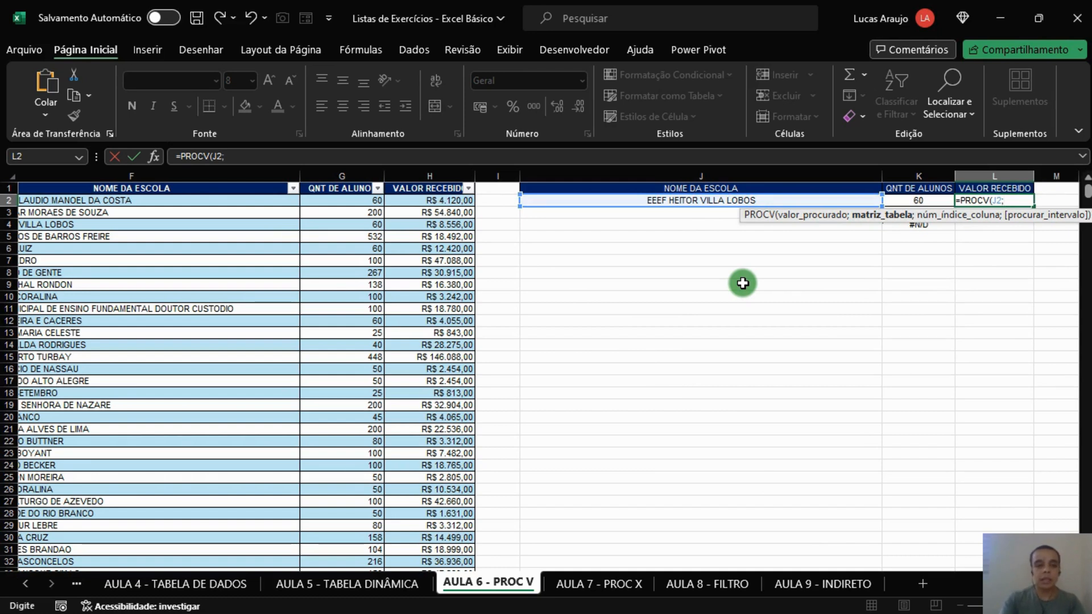
Step: Complete the L2 formula with the TAB_AULA6 columns NOME DA ESCOLA through VALOR RECEBIDO, column index 3 and exact match 0
left_click(192, 200)
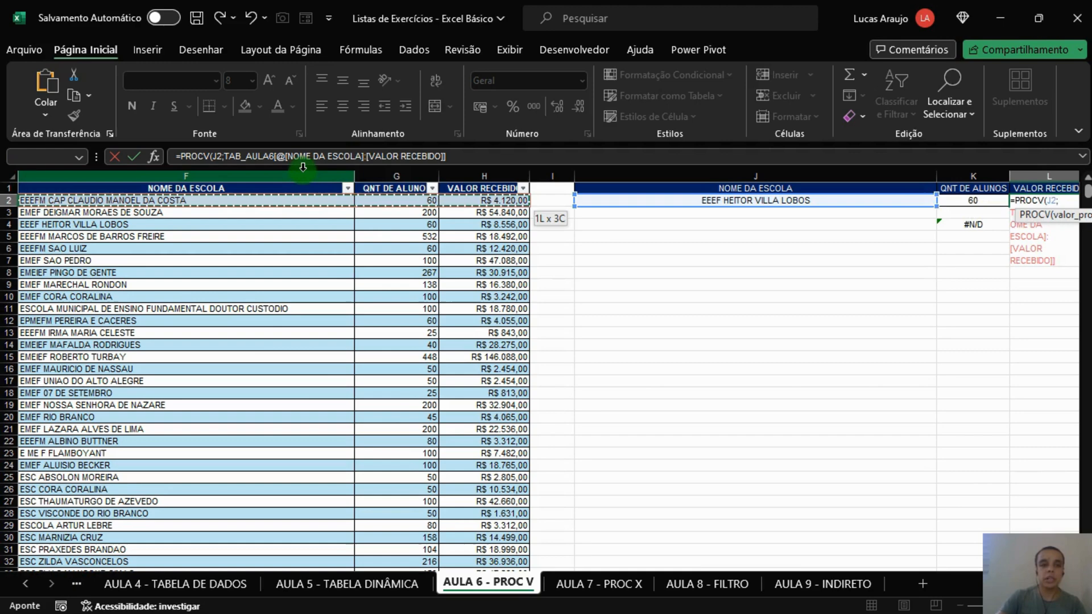
key("ctrl+shift+Down")
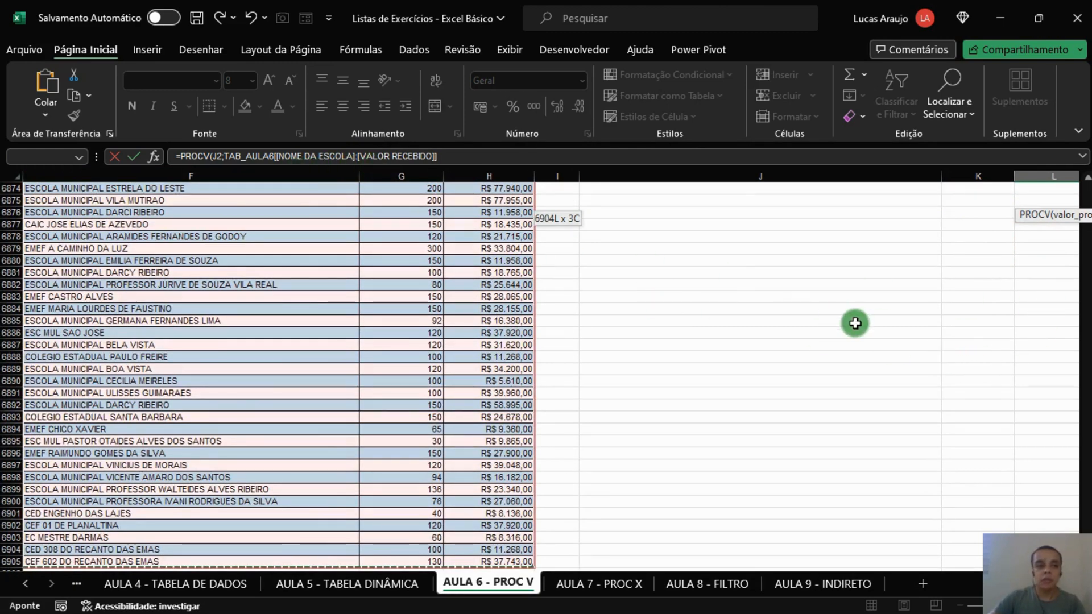
scroll(869, 322, "up", 7)
scroll(880, 323, "up", 5)
type(";3")
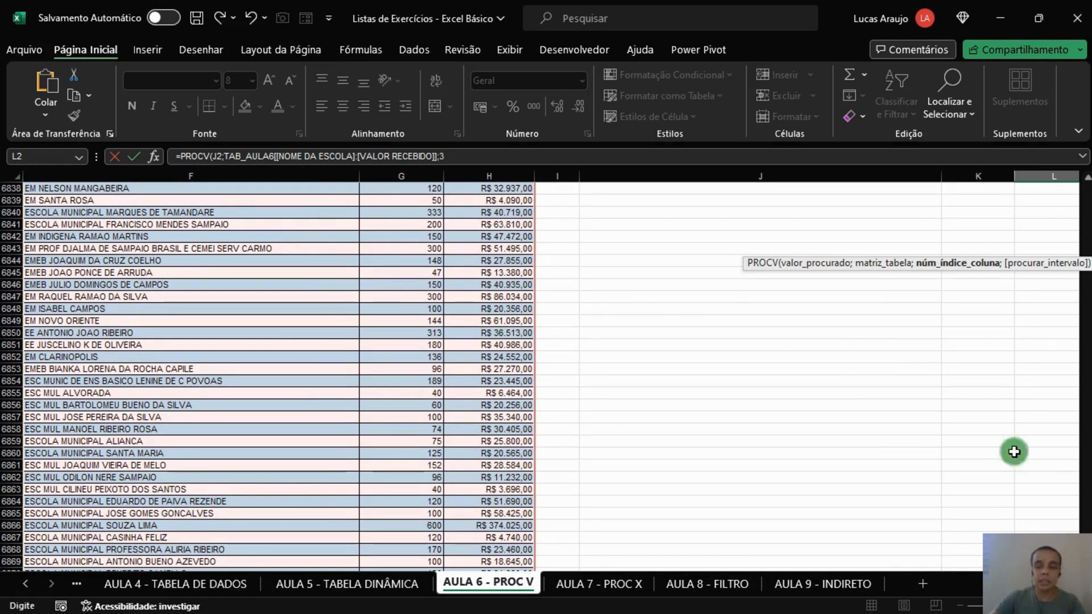
left_click_drag(1087, 552, 1087, 181)
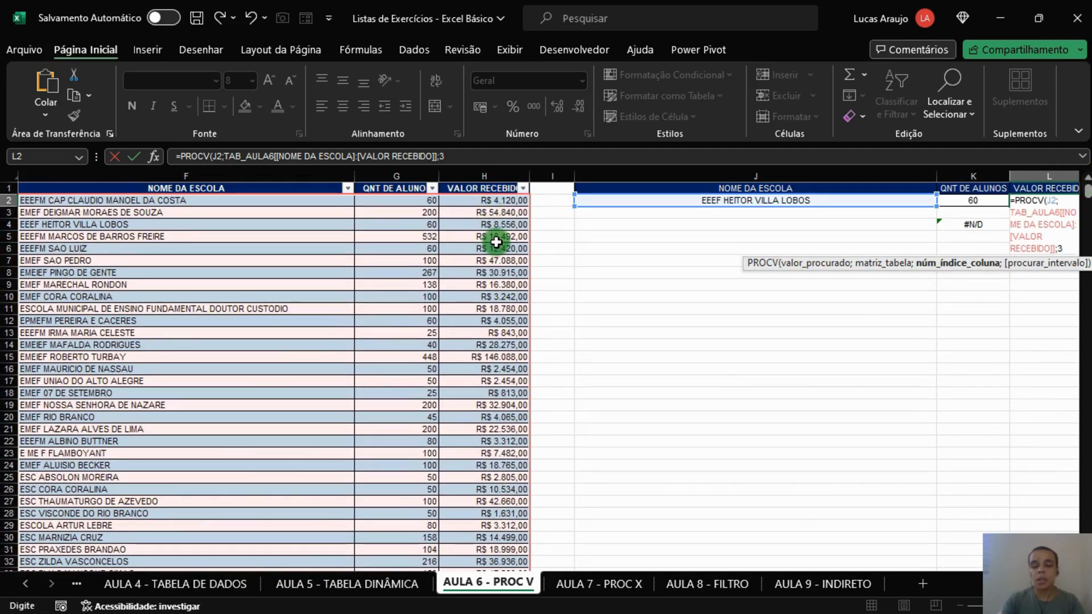
type(";0")
key("Return")
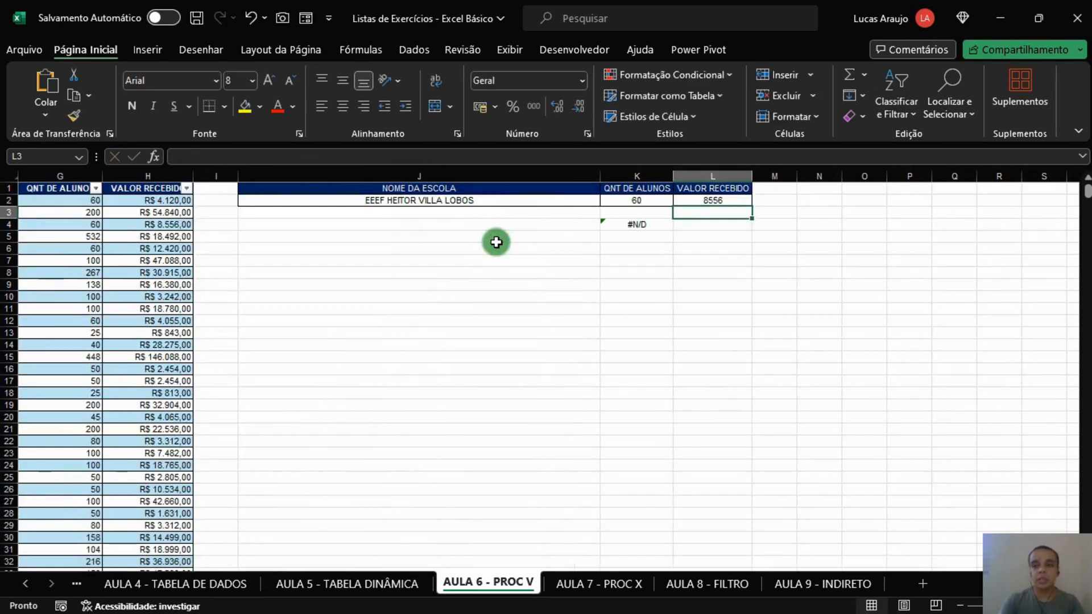
Step: Examine the table column reference in the L2 formula and compare it with the cell range used in K2
key("Up")
key("Left")
key("Right")
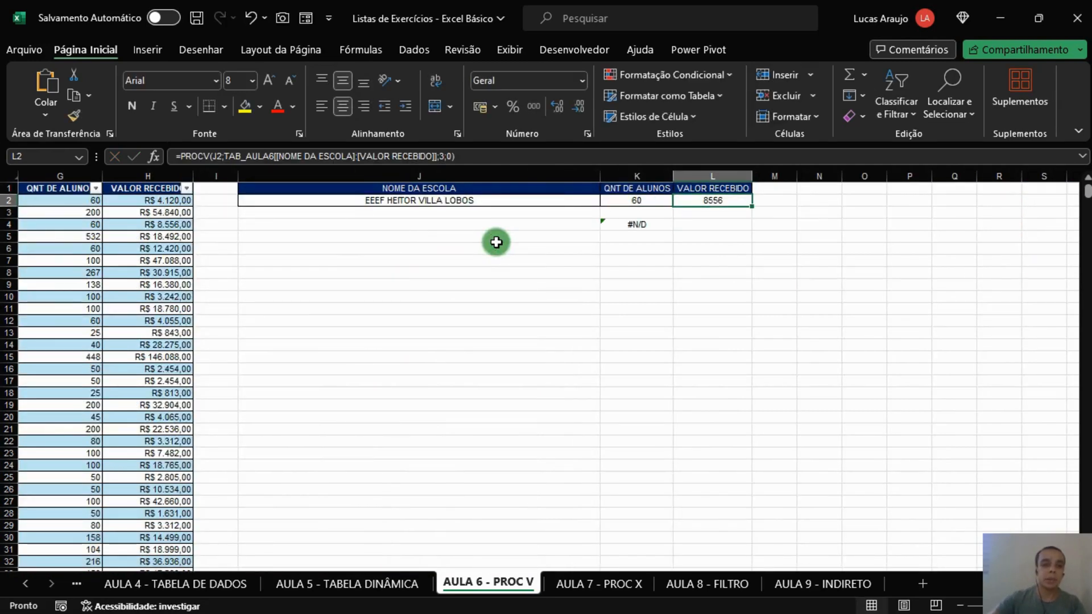
left_click(312, 156)
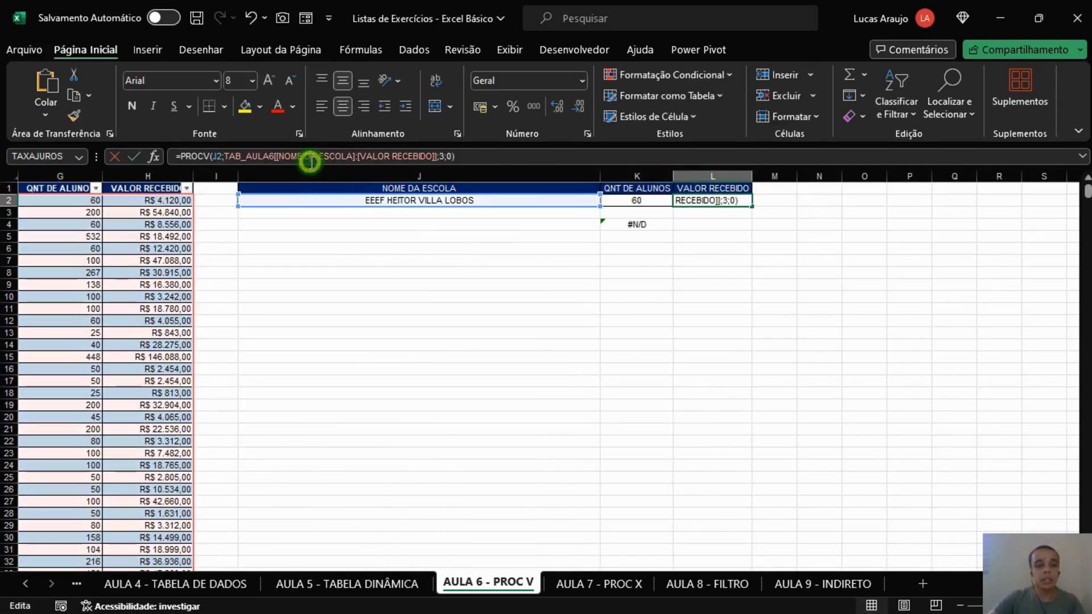
left_click(227, 155)
left_click_drag(225, 156, 346, 153)
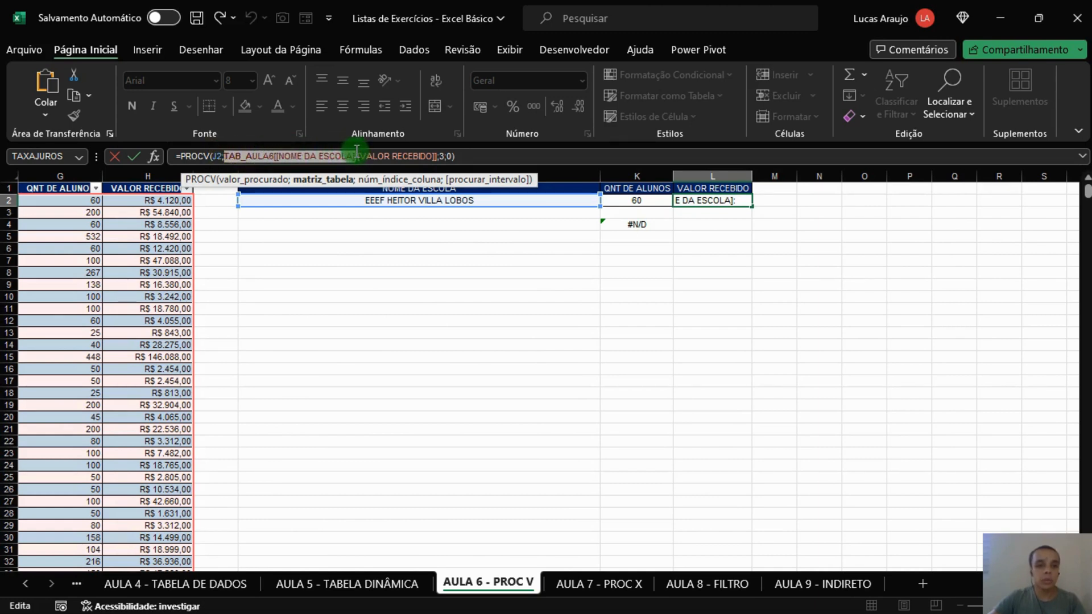
left_click_drag(357, 150, 441, 151)
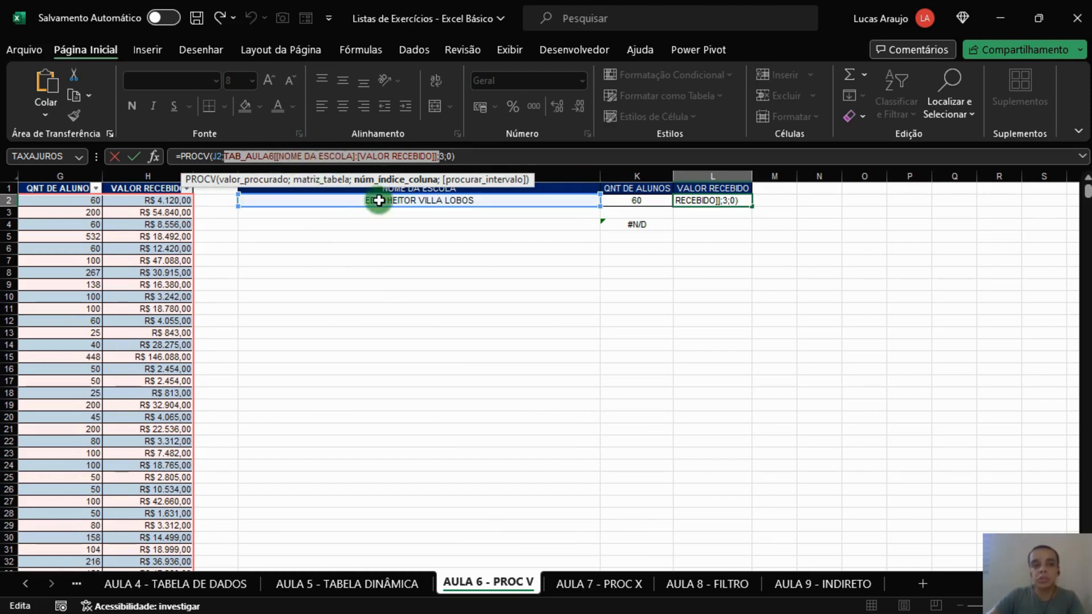
key("Return")
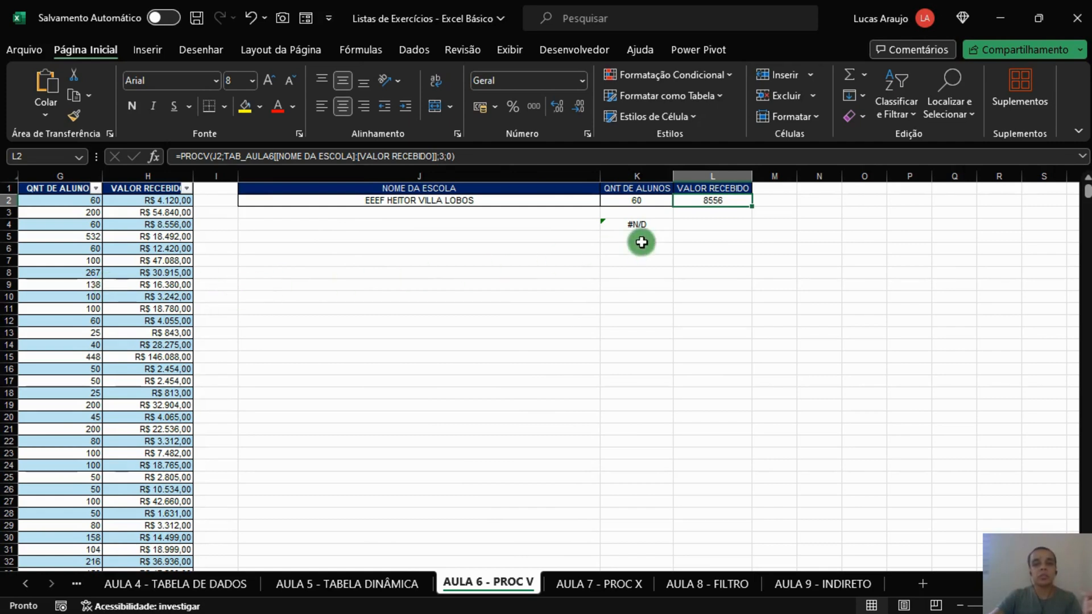
left_click(648, 203)
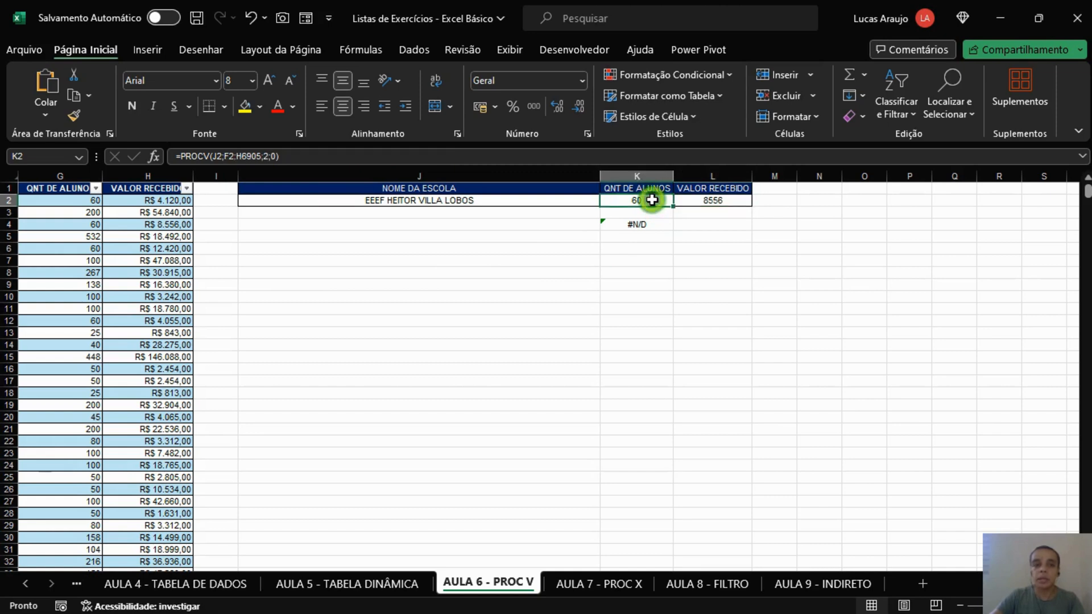
left_click(263, 155)
key("Return")
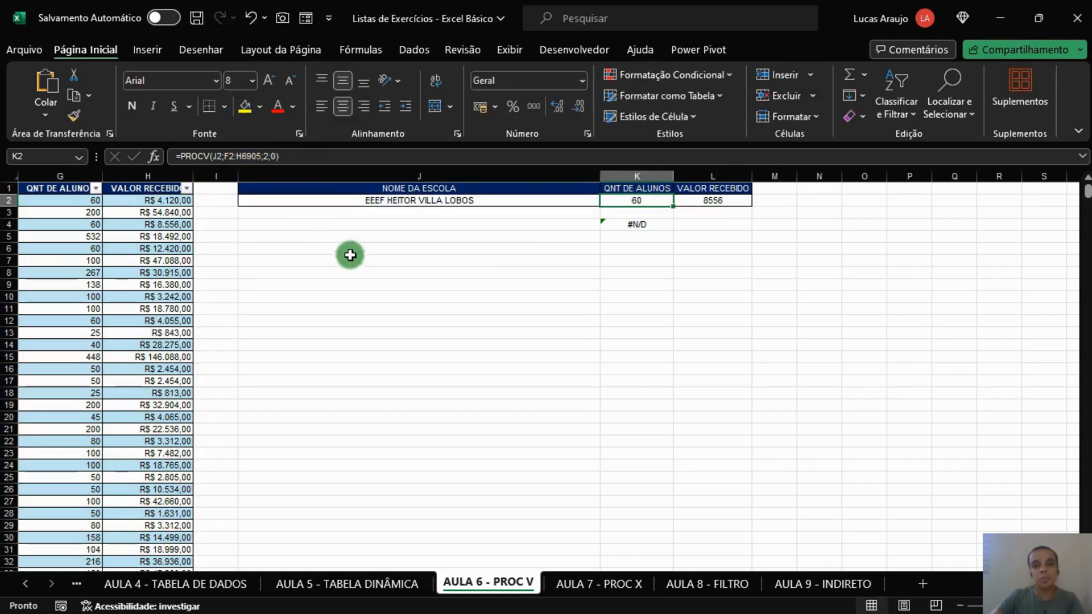
left_click(535, 266)
left_click(600, 193)
left_click(647, 199)
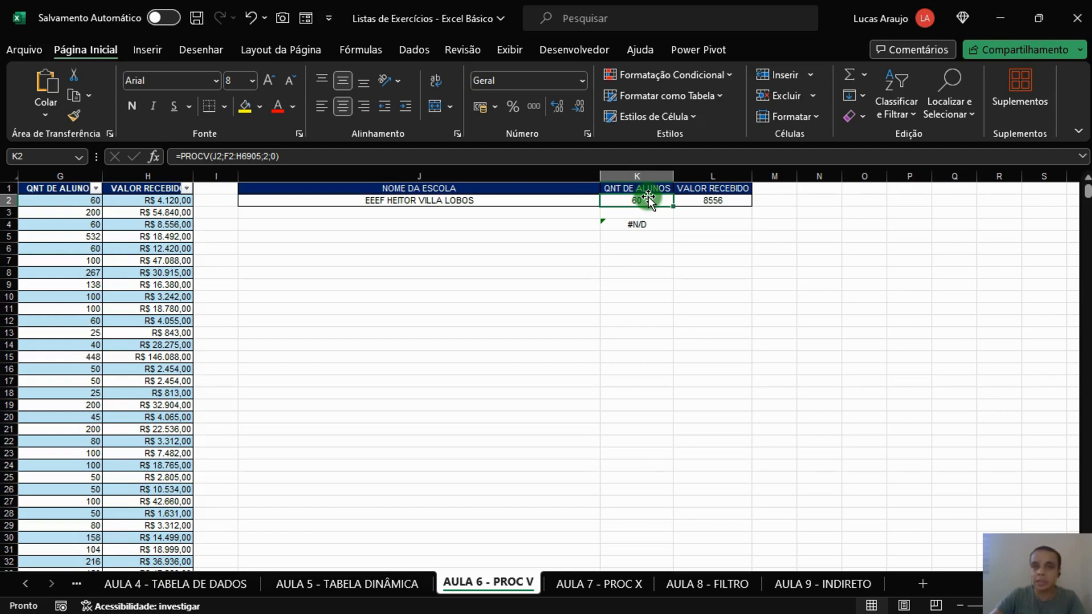
Step: Choose EMEIEF PINGO DE GENTE as the school in J2
left_click(577, 199)
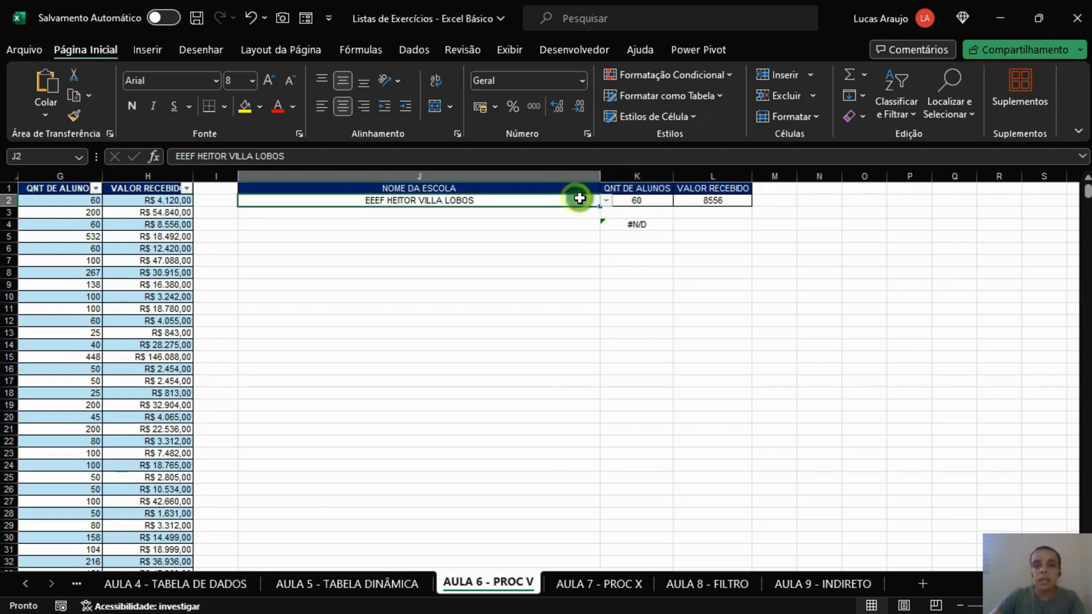
left_click(606, 201)
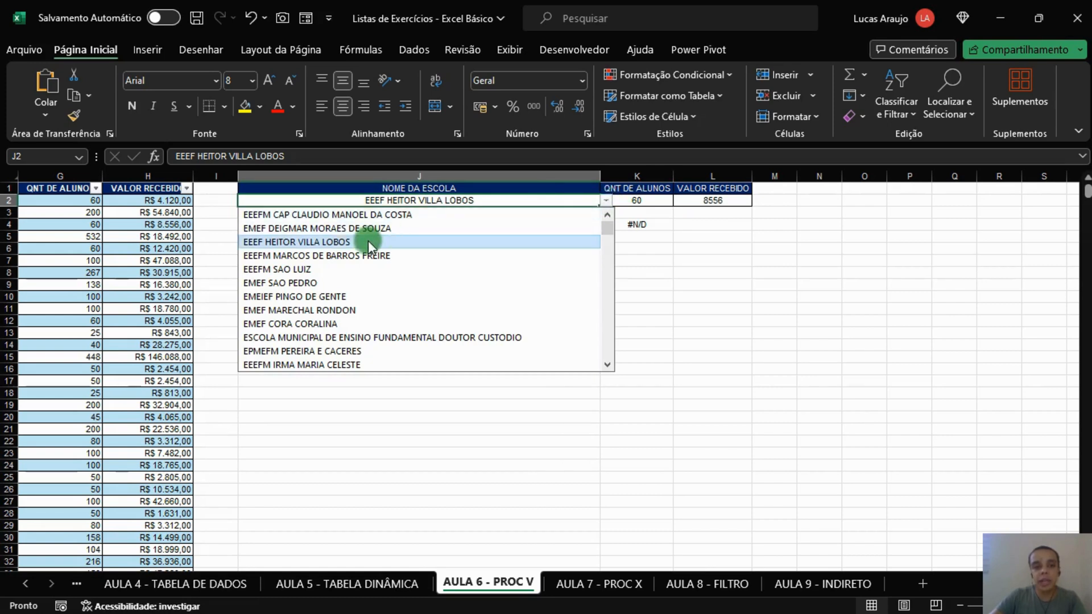
left_click(311, 297)
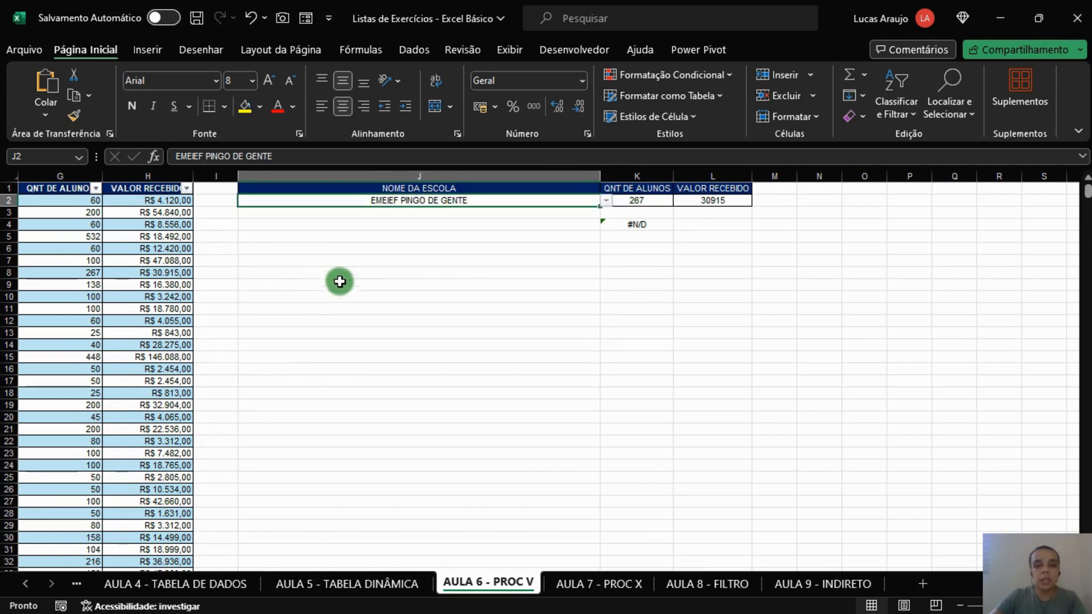
Step: Apply the accounting number format in R$ to the VALOR RECEBIDO result in L2
left_click_drag(652, 201, 705, 200)
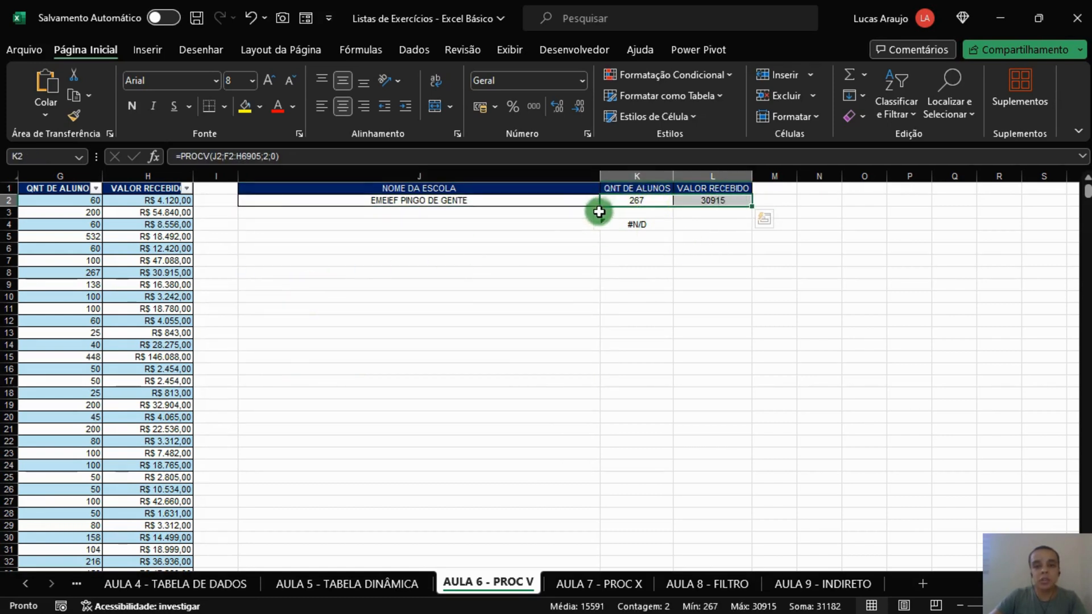
left_click(698, 202)
left_click(479, 108)
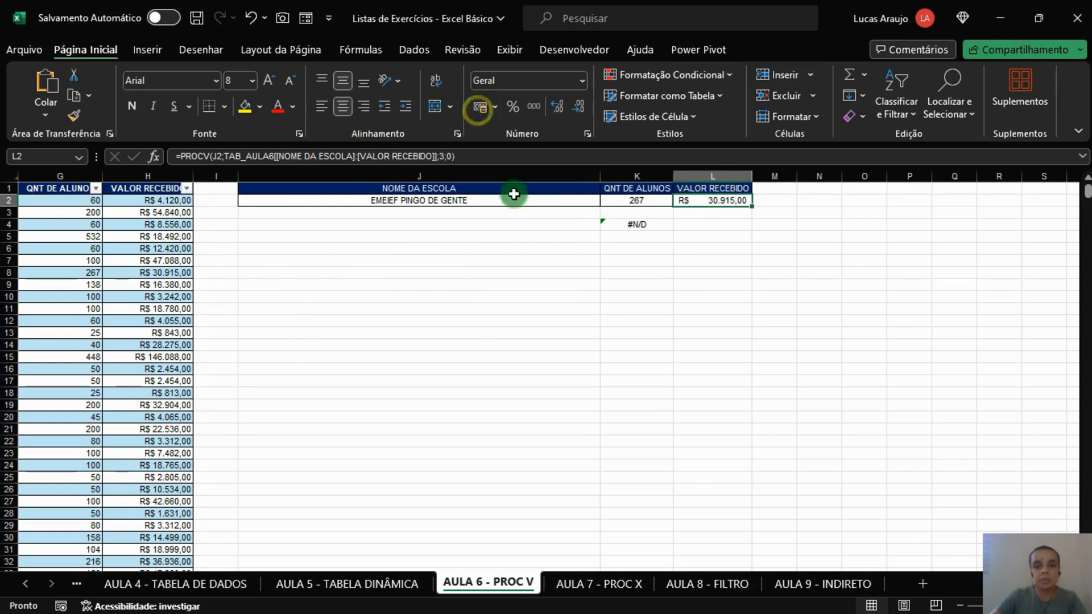
Step: Check the student count in K2 and the received value in L2 for the school selected in J2
left_click(520, 249)
left_click(576, 204)
left_click(638, 202)
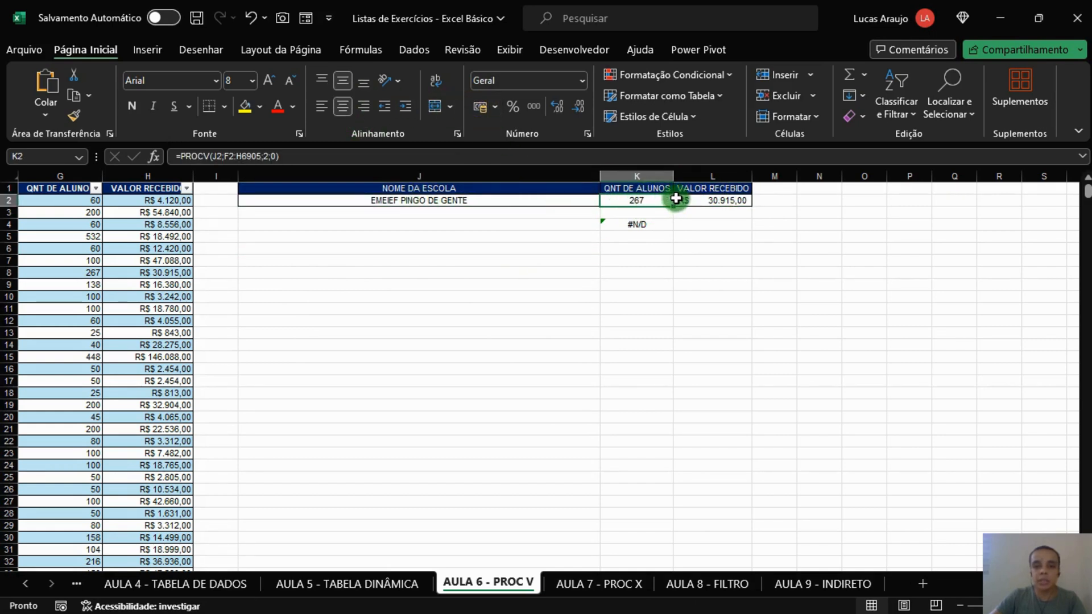
left_click(720, 202)
Step: Choose ESCOLA MUNICIPAL DE ENSINO FUNDAMENTAL DOUTOR CUSTODIO as the school in J2 and check the results in K2 and L2
left_click(580, 202)
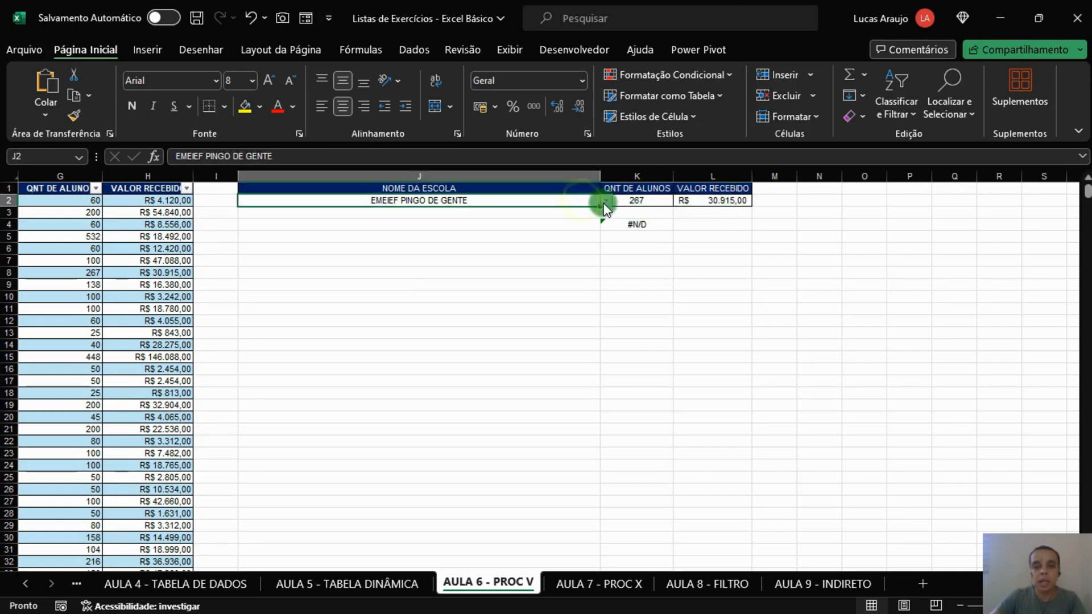
left_click(605, 200)
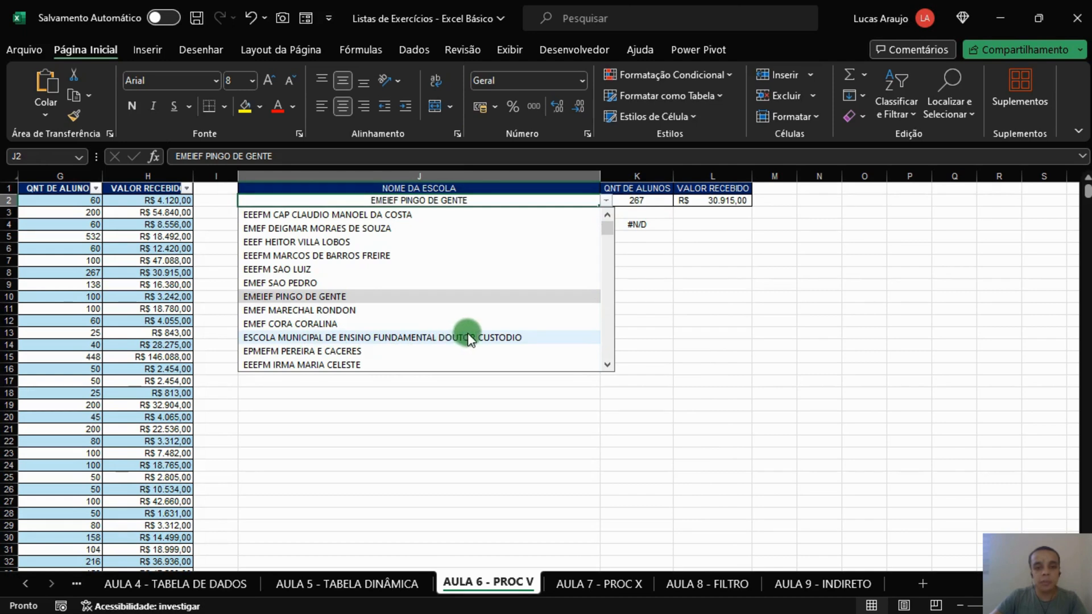
left_click(512, 340)
left_click(638, 200)
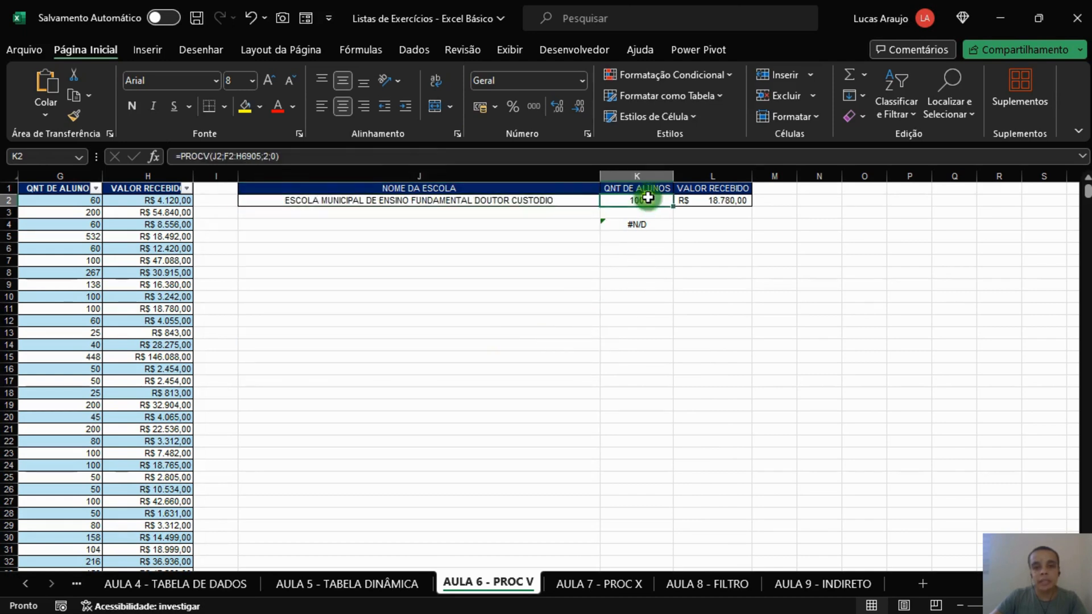
left_click(739, 202)
Step: Choose EEEFM IRMA MARIA CELESTE as the school in J2 and check its student count and received value
left_click(592, 203)
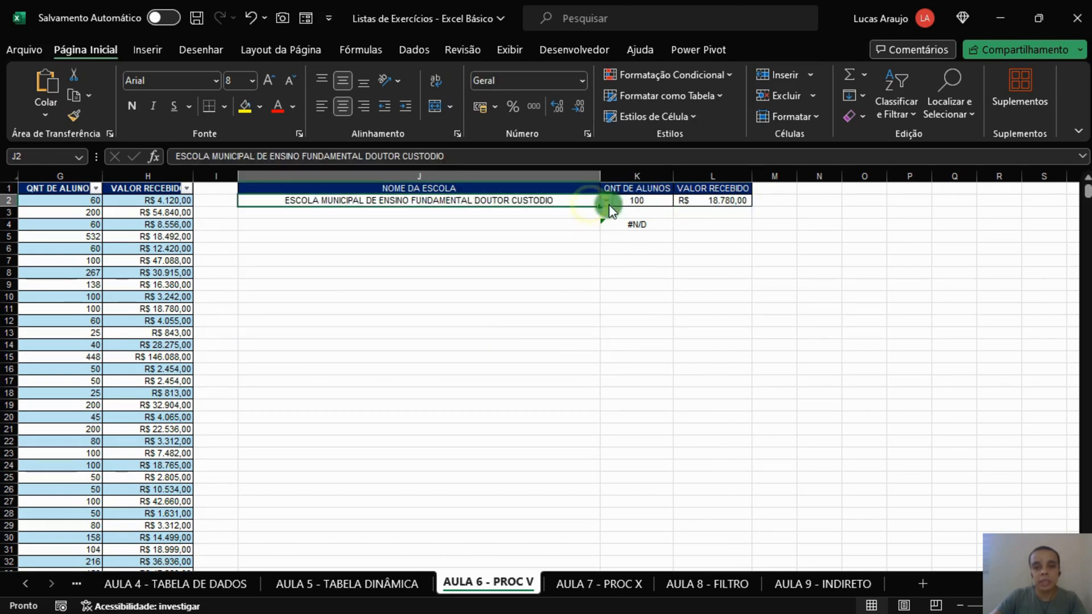
left_click(606, 201)
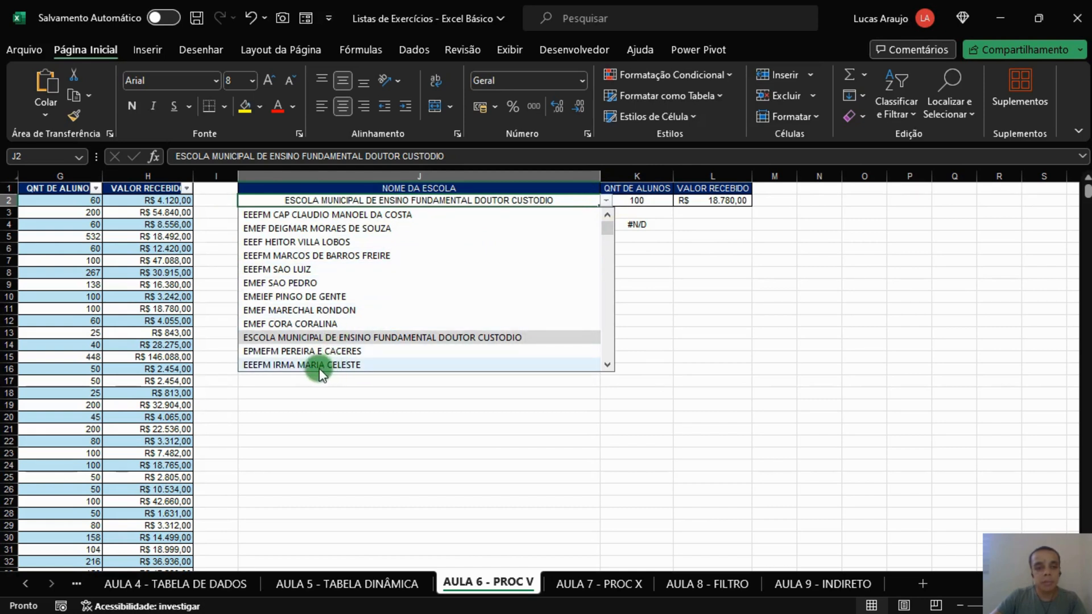
left_click(293, 364)
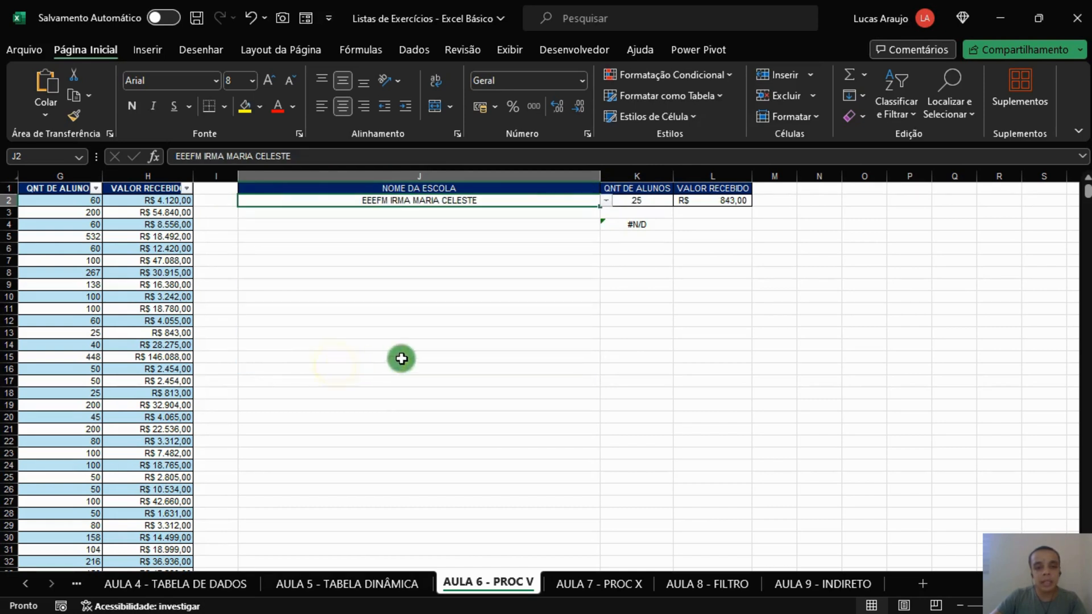
left_click(641, 204)
left_click(705, 205)
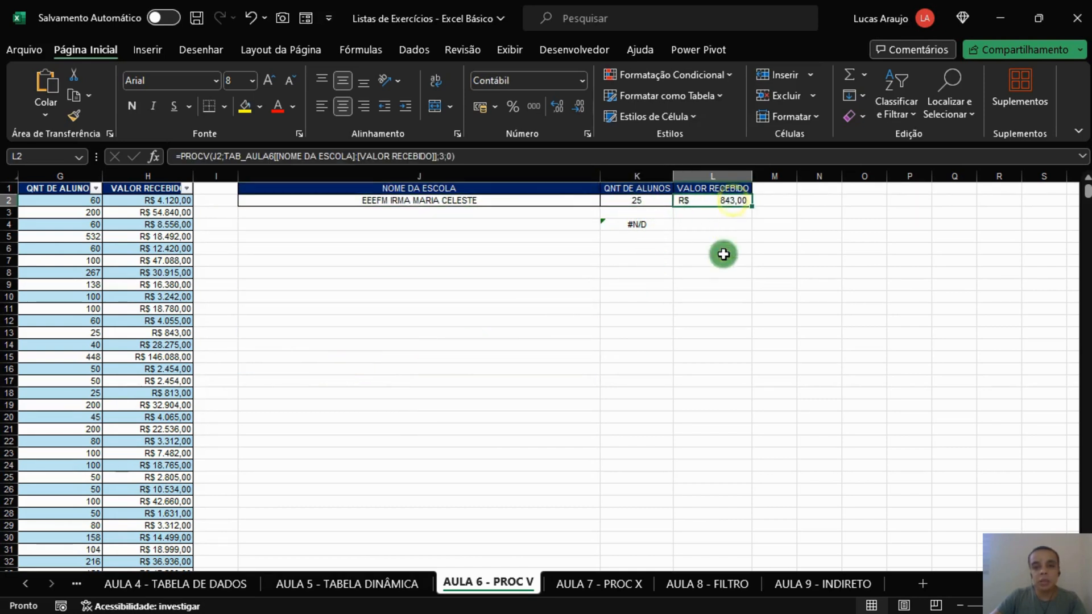
left_click(545, 305)
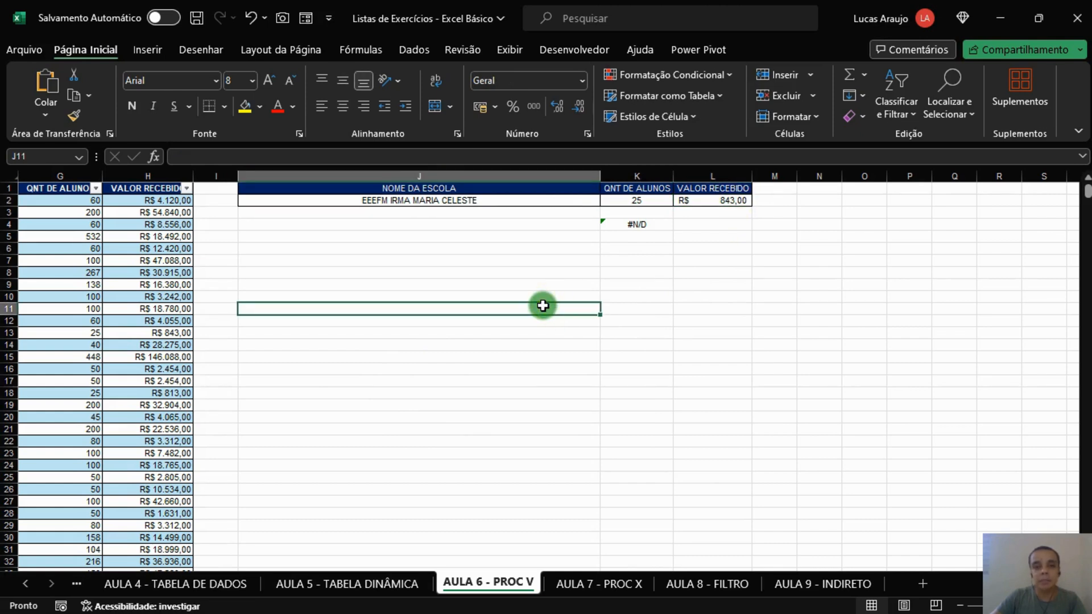